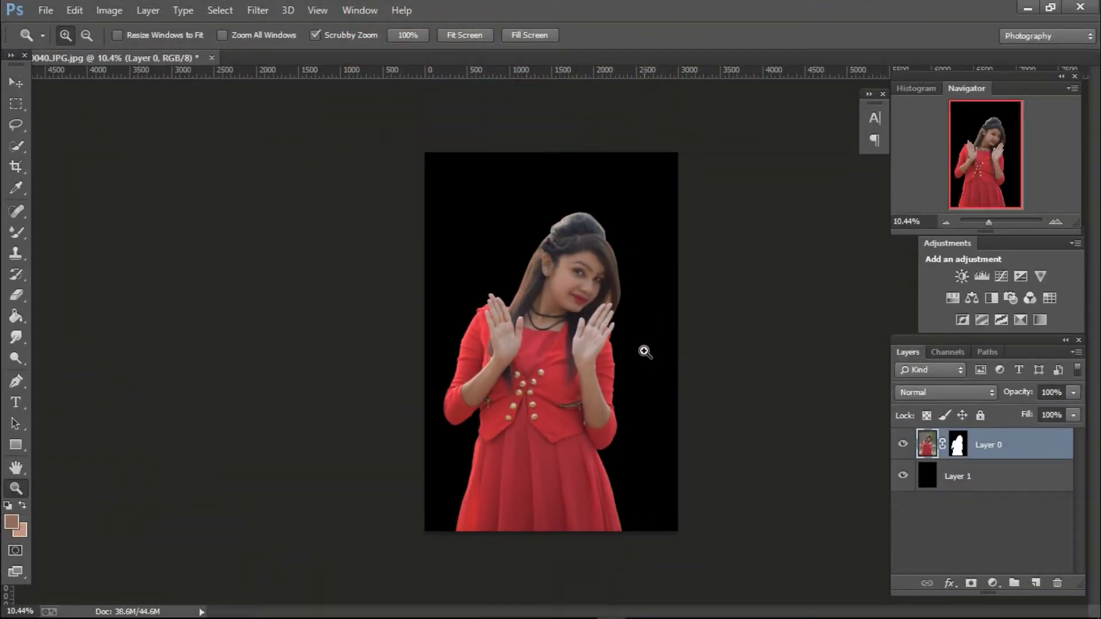
# - Scale the cut-out girl down from her top-left corner so she sits lower on the black canvas
pyautogui.click(13, 86)
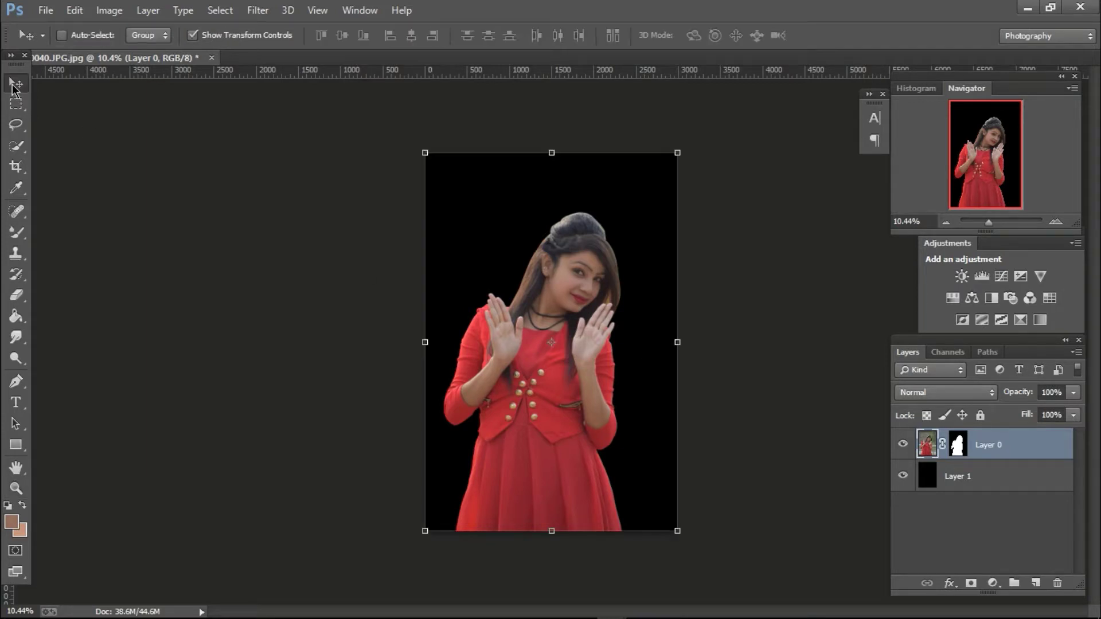
pyautogui.moveTo(425, 153); pyautogui.dragTo(462, 222)
pyautogui.moveTo(631, 386); pyautogui.dragTo(613, 390)
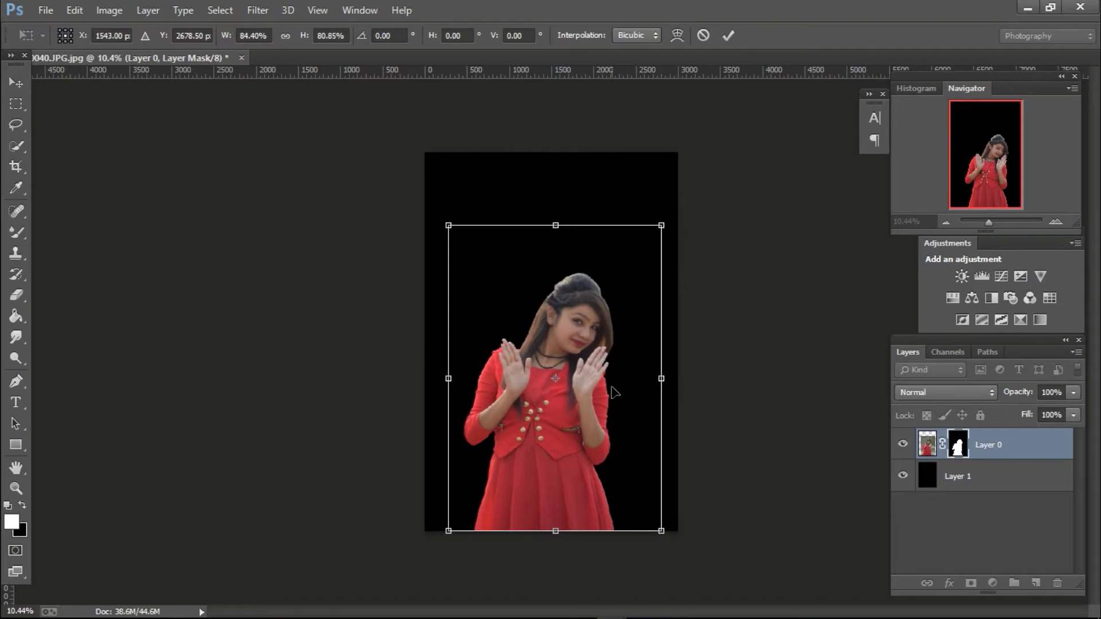
pyautogui.press('Return')
pyautogui.click(16, 488)
pyautogui.moveTo(678, 556)
pyautogui.mouseDown()
pyautogui.moveTo(725, 565)
pyautogui.moveTo(711, 477)
pyautogui.mouseUp()
pyautogui.click(986, 476)
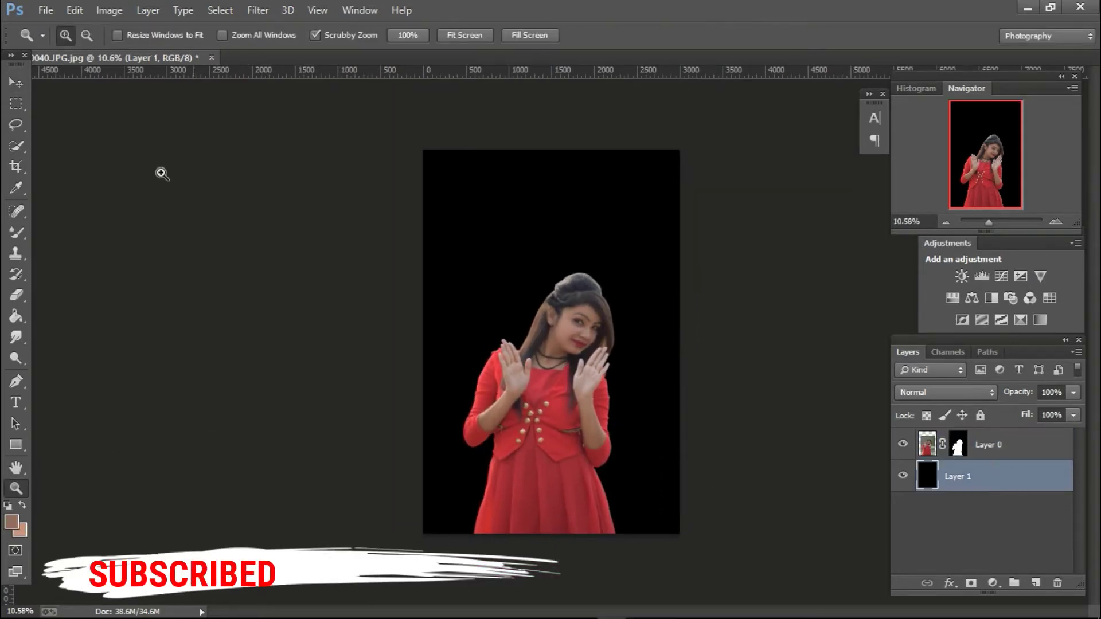
pyautogui.click(45, 10)
# - Place the DSC_0170 crowd photo as an embedded layer stretched to fill the canvas
pyautogui.click(147, 242)
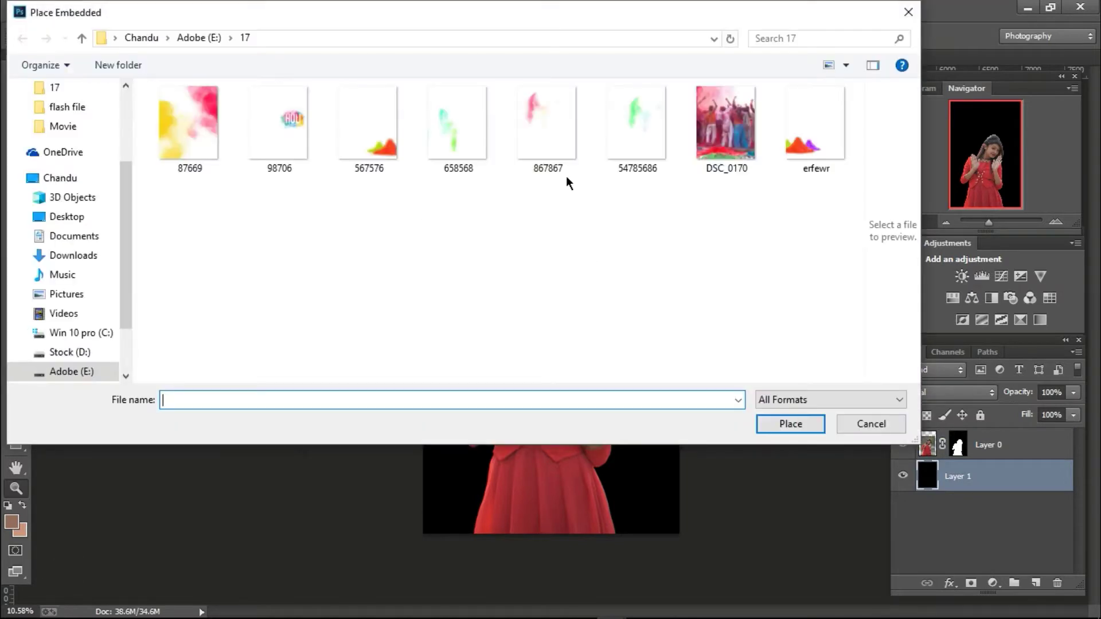
pyautogui.doubleClick(731, 131)
pyautogui.moveTo(475, 250); pyautogui.dragTo(412, 149)
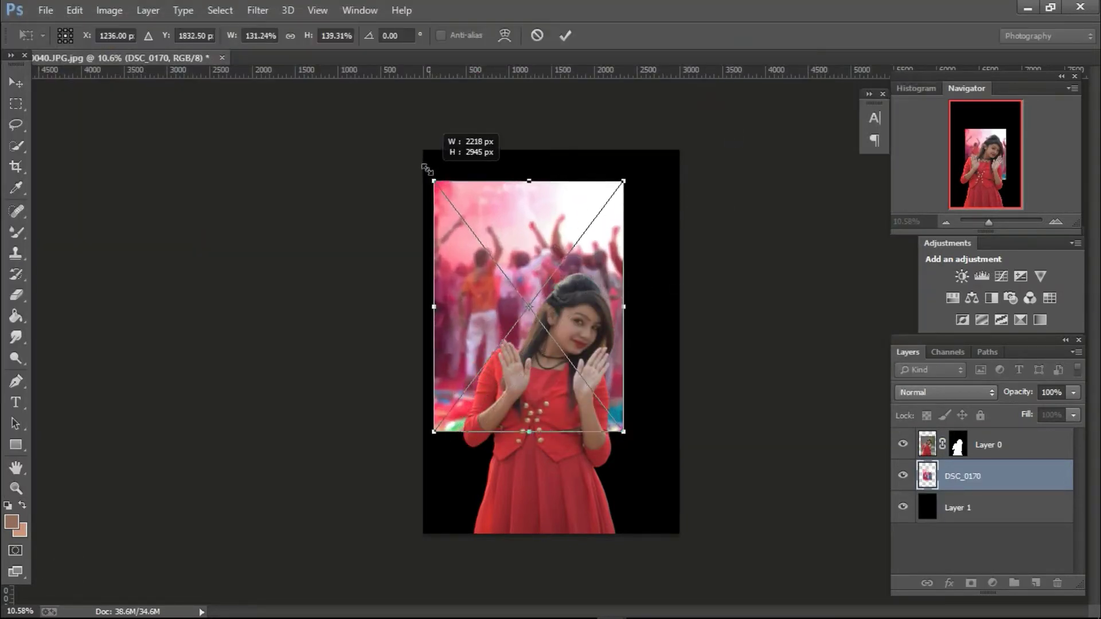
pyautogui.moveTo(623, 431)
pyautogui.mouseDown()
pyautogui.moveTo(664, 471)
pyautogui.moveTo(697, 536)
pyautogui.mouseUp()
pyautogui.moveTo(697, 344); pyautogui.dragTo(686, 343)
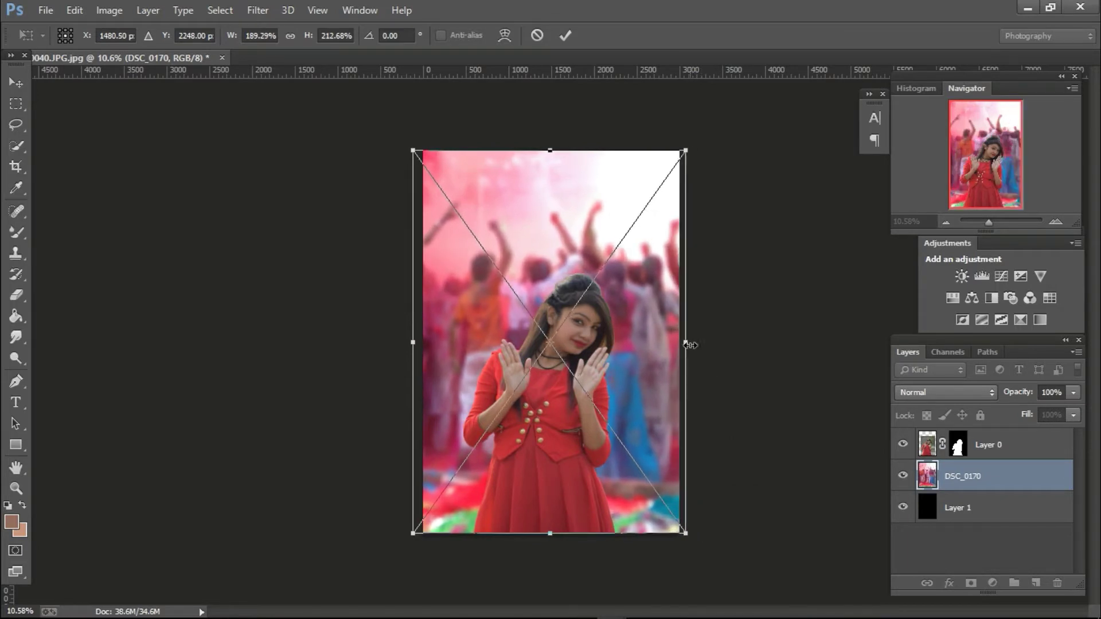
pyautogui.moveTo(413, 342); pyautogui.dragTo(415, 342)
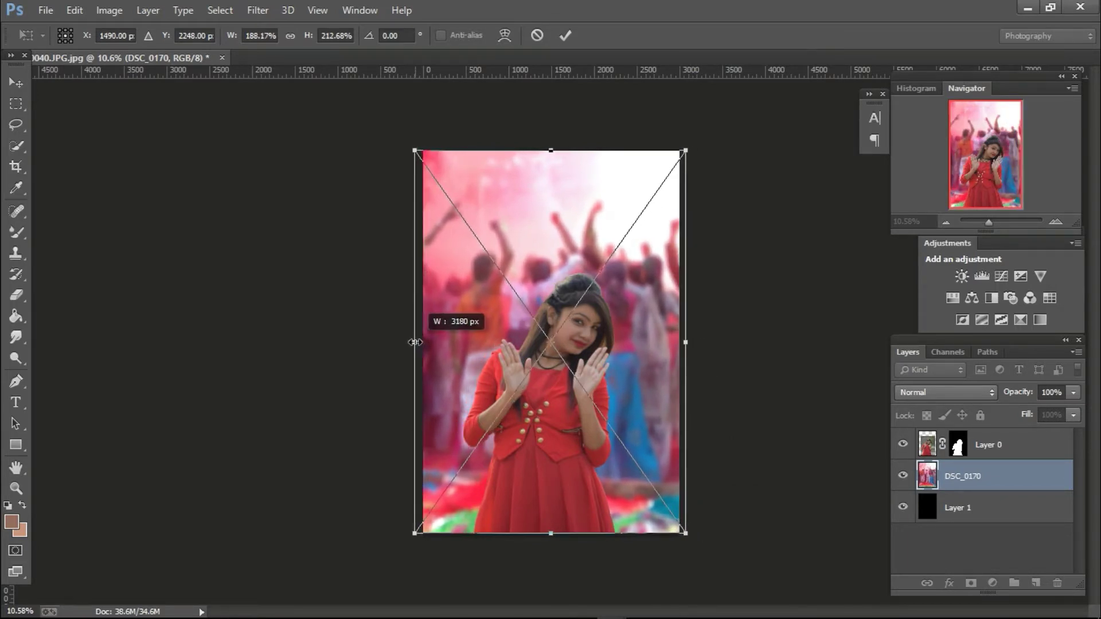
pyautogui.click(567, 35)
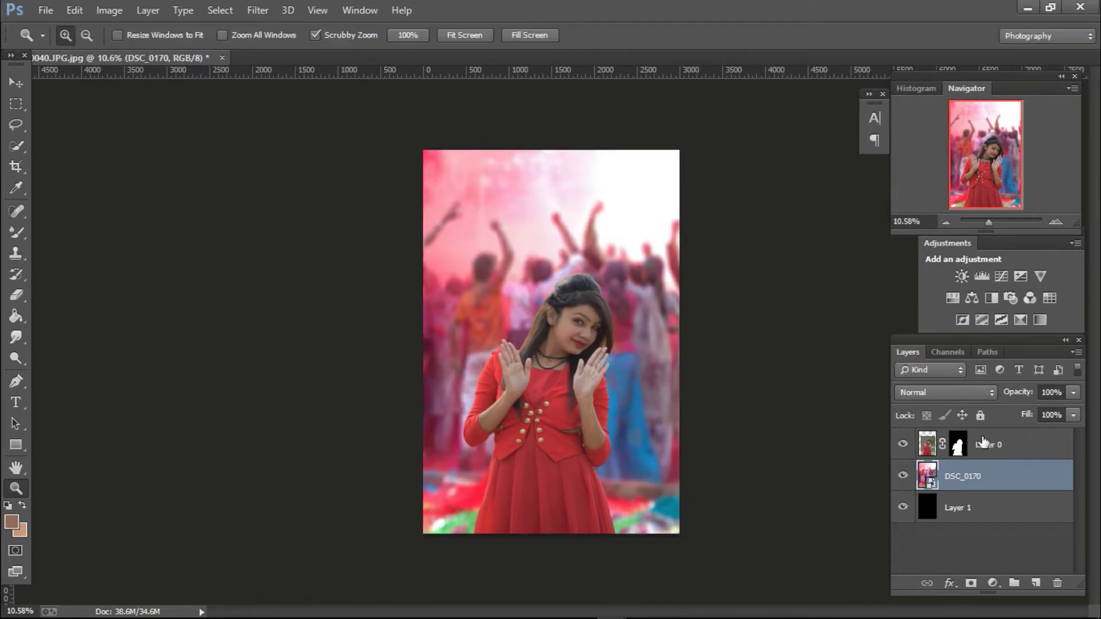
# - Rasterize the girl's Layer 0, enlarge her slightly and nudge her right
pyautogui.click(957, 444)
pyautogui.rightClick(962, 481)
pyautogui.click(682, 274)
pyautogui.click(957, 444)
pyautogui.click(16, 82)
pyautogui.moveTo(446, 223); pyautogui.dragTo(424, 172)
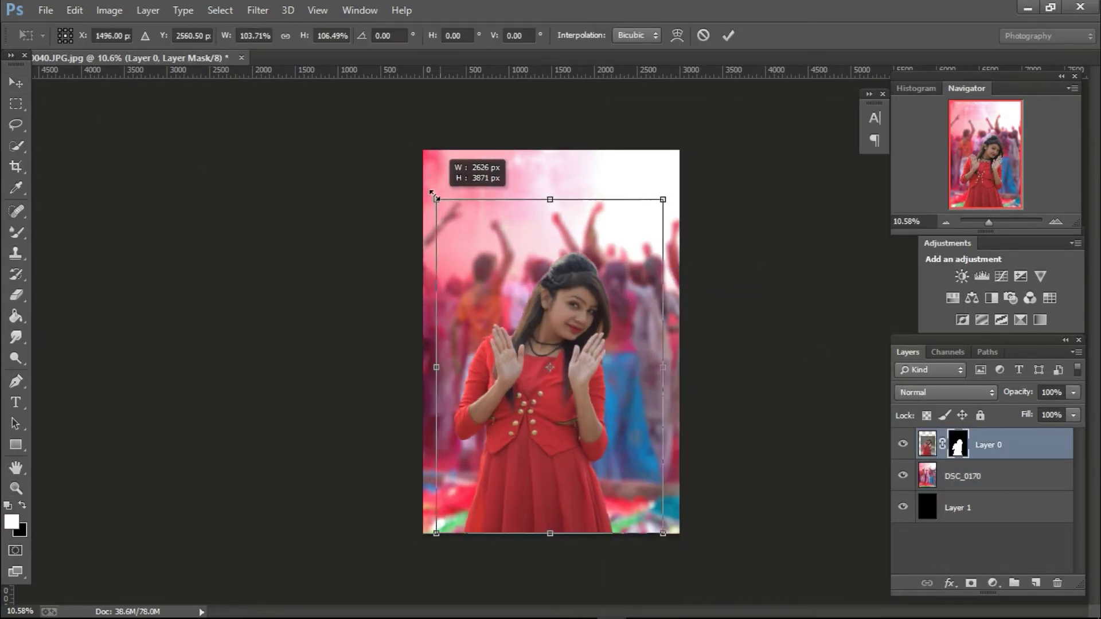
pyautogui.moveTo(556, 349); pyautogui.dragTo(573, 360)
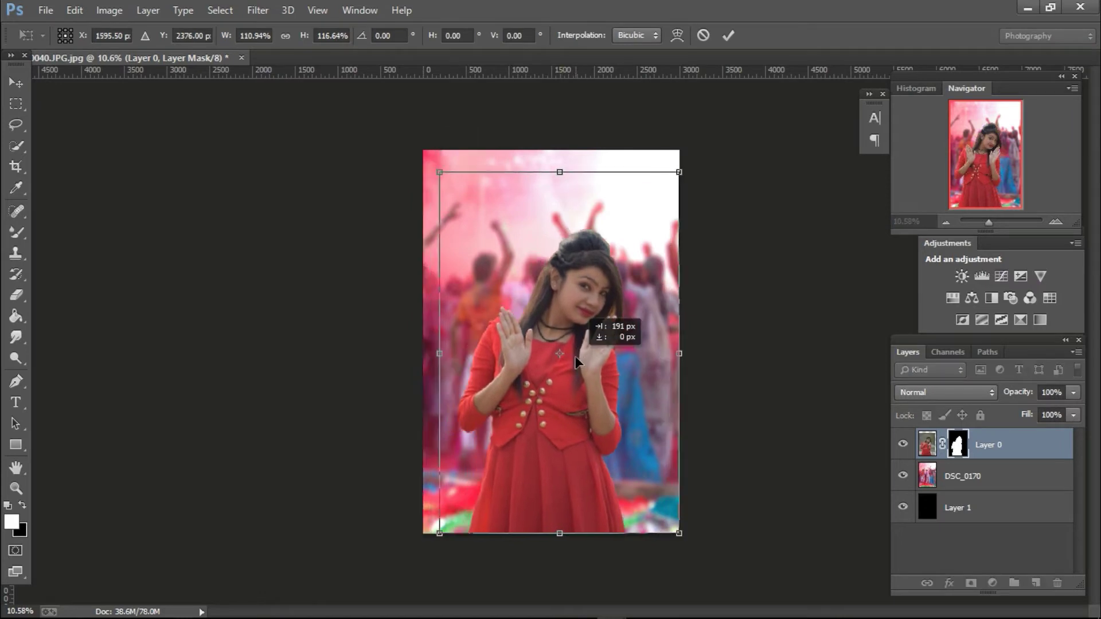
pyautogui.click(728, 36)
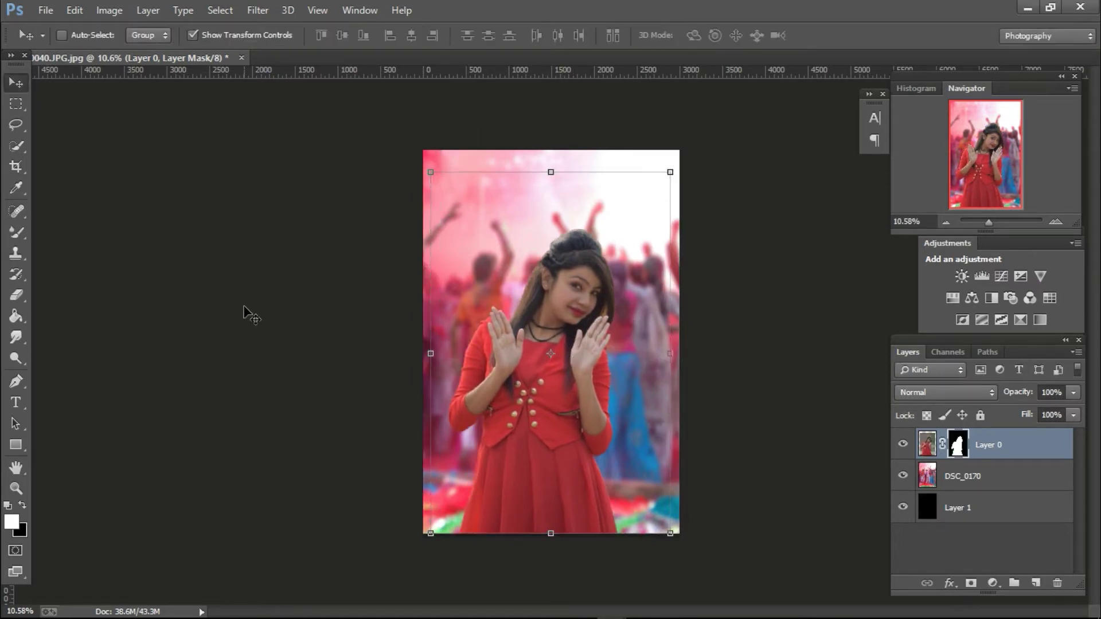
# - Refine the girl's hair mask edges with Contrast 16 and a 0.5 px Smart Radius
pyautogui.press('z')
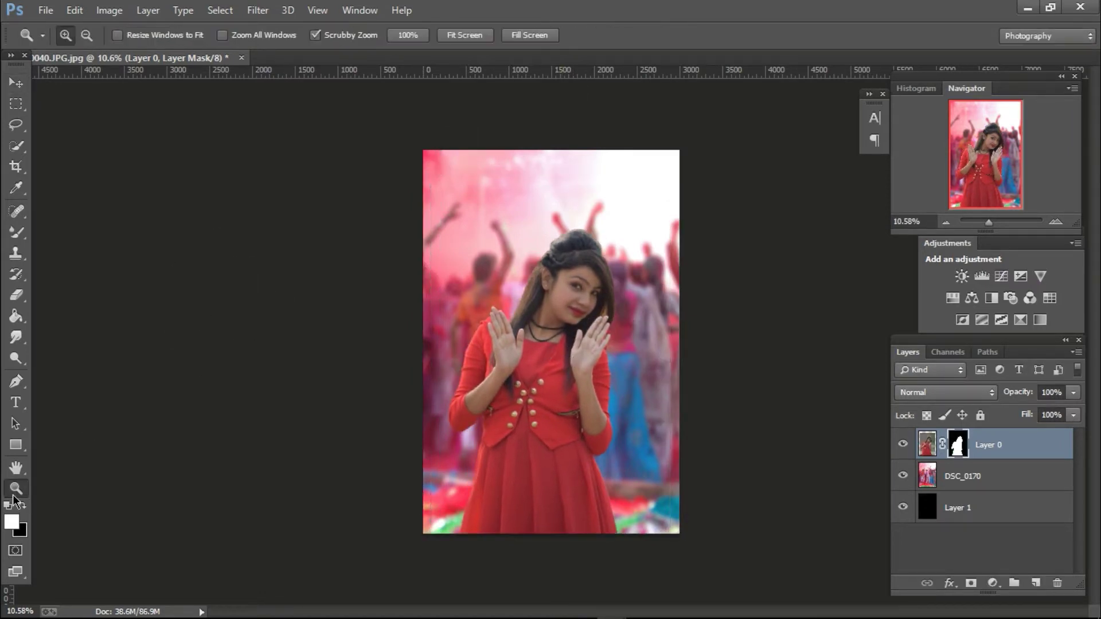
pyautogui.moveTo(594, 270); pyautogui.dragTo(700, 334)
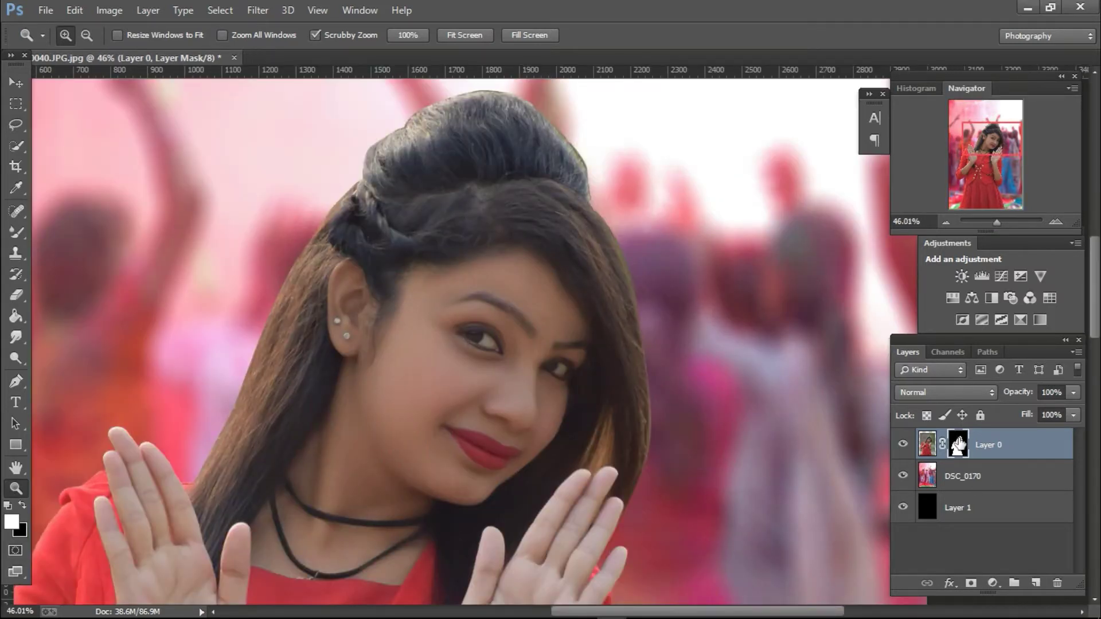
pyautogui.rightClick(958, 444)
pyautogui.click(928, 569)
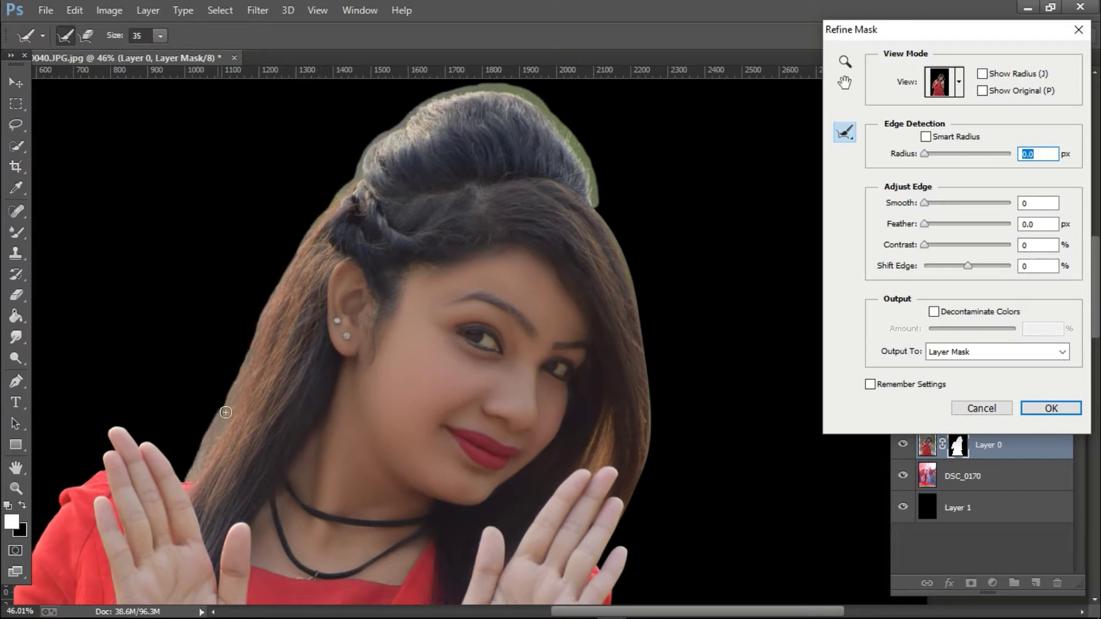
pyautogui.moveTo(249, 360); pyautogui.dragTo(229, 401)
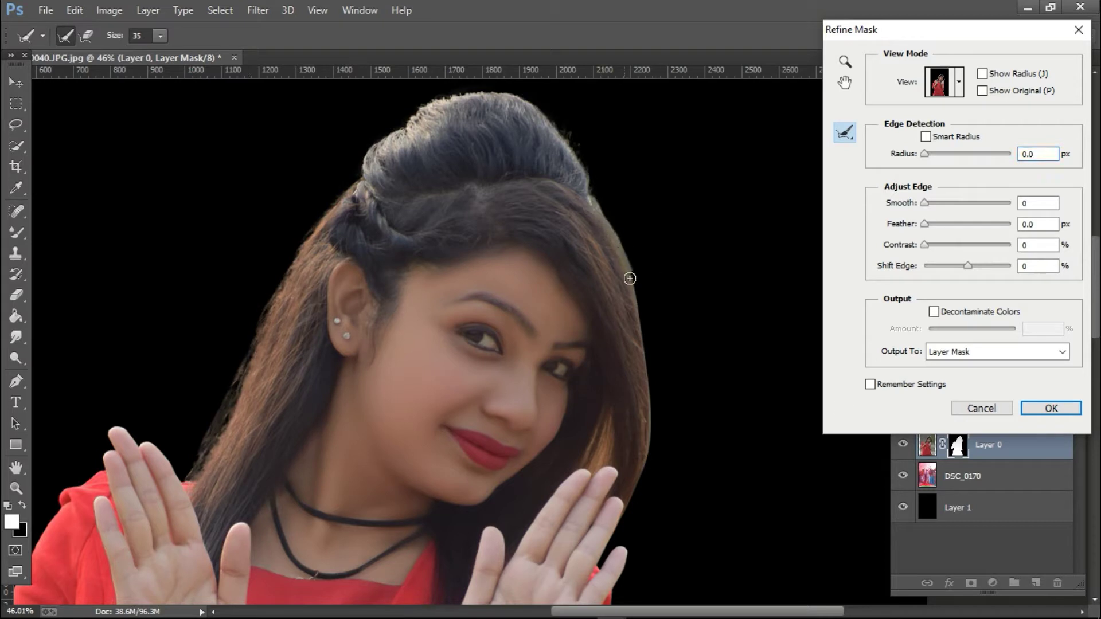
pyautogui.moveTo(631, 411); pyautogui.dragTo(631, 411)
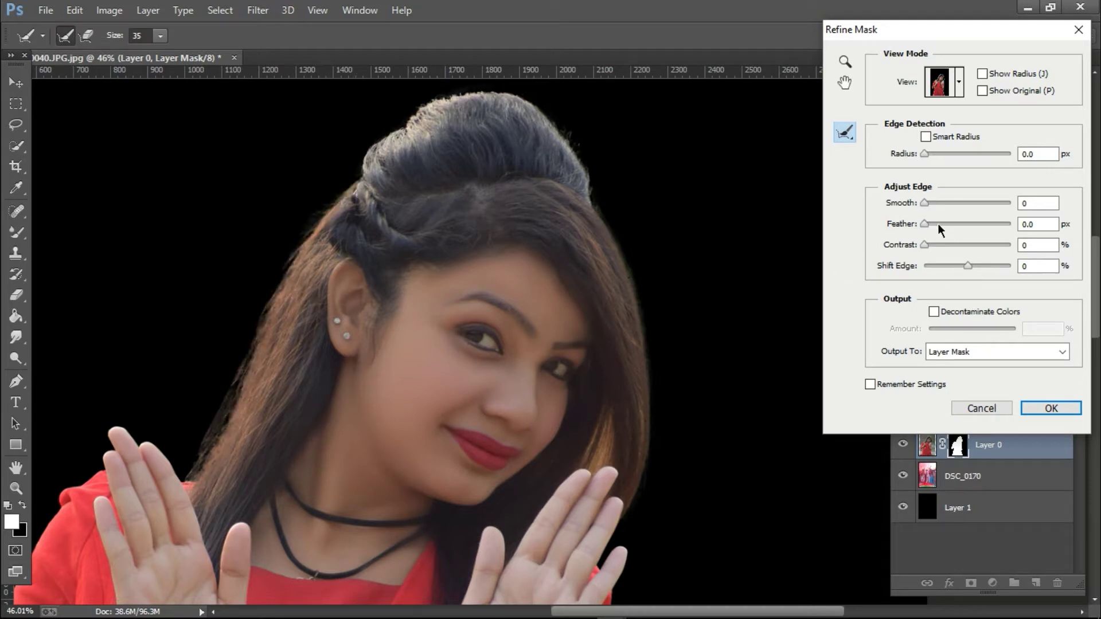
pyautogui.moveTo(937, 242); pyautogui.dragTo(939, 245)
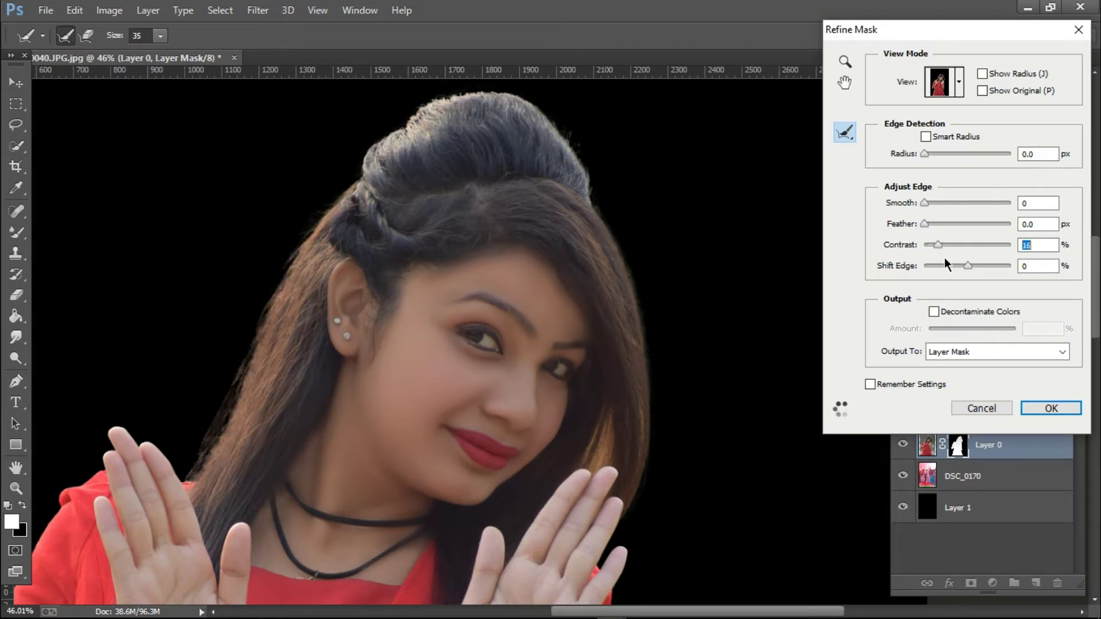
pyautogui.click(931, 153)
pyautogui.click(1036, 409)
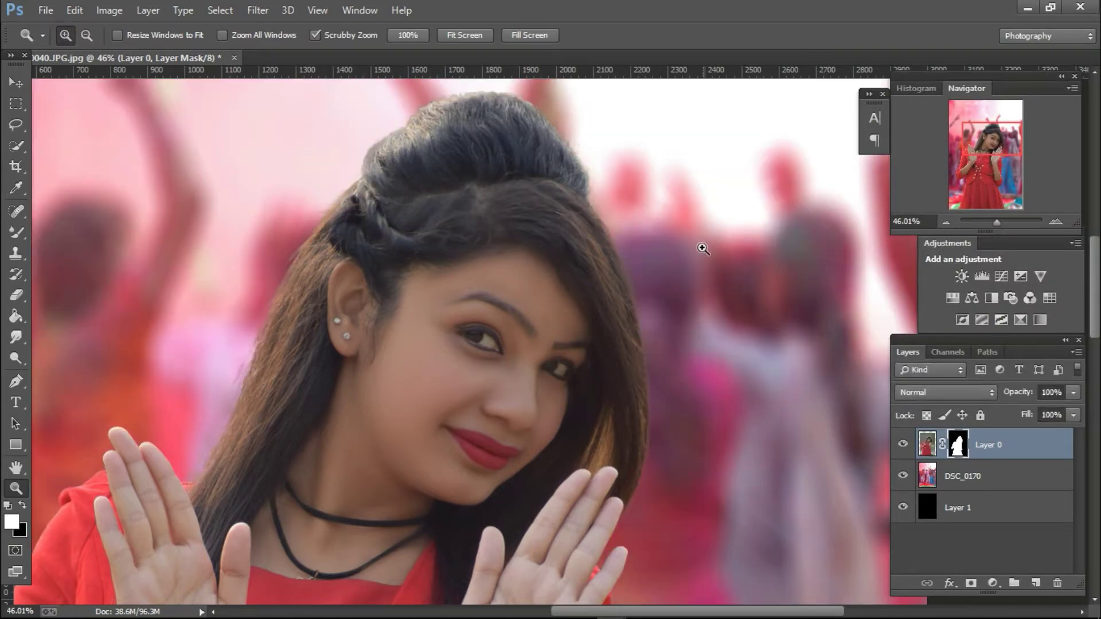
pyautogui.moveTo(702, 248)
pyautogui.mouseDown()
pyautogui.moveTo(604, 346)
pyautogui.moveTo(778, 403)
pyautogui.mouseUp()
# - Place the erfewr powder image at the bottom-left of the poster
pyautogui.click(33, 7)
pyautogui.click(86, 241)
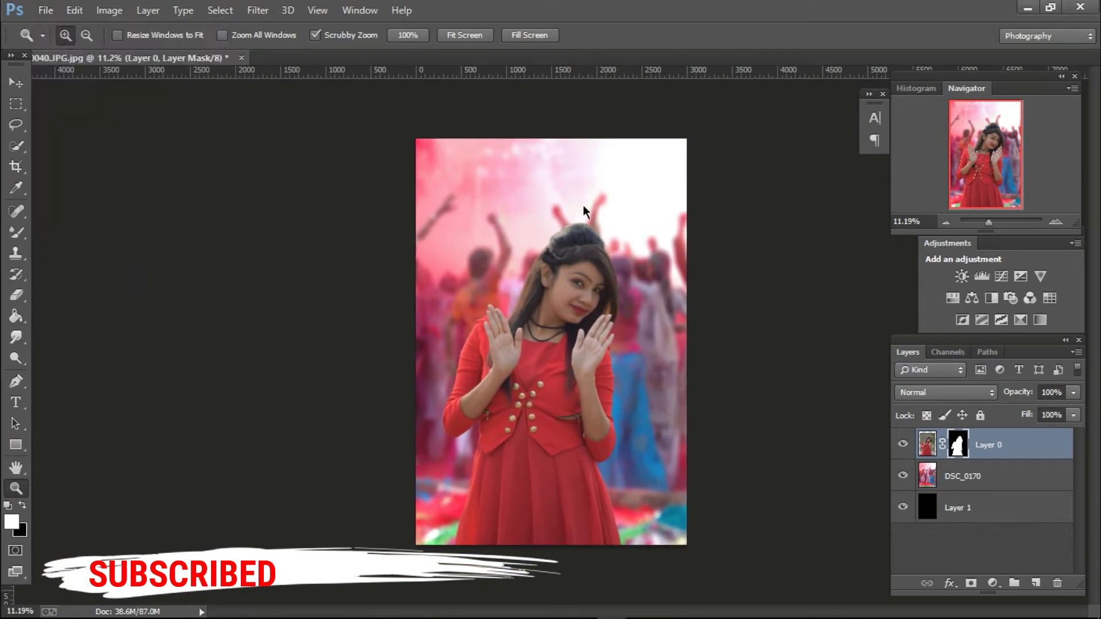
pyautogui.doubleClick(814, 135)
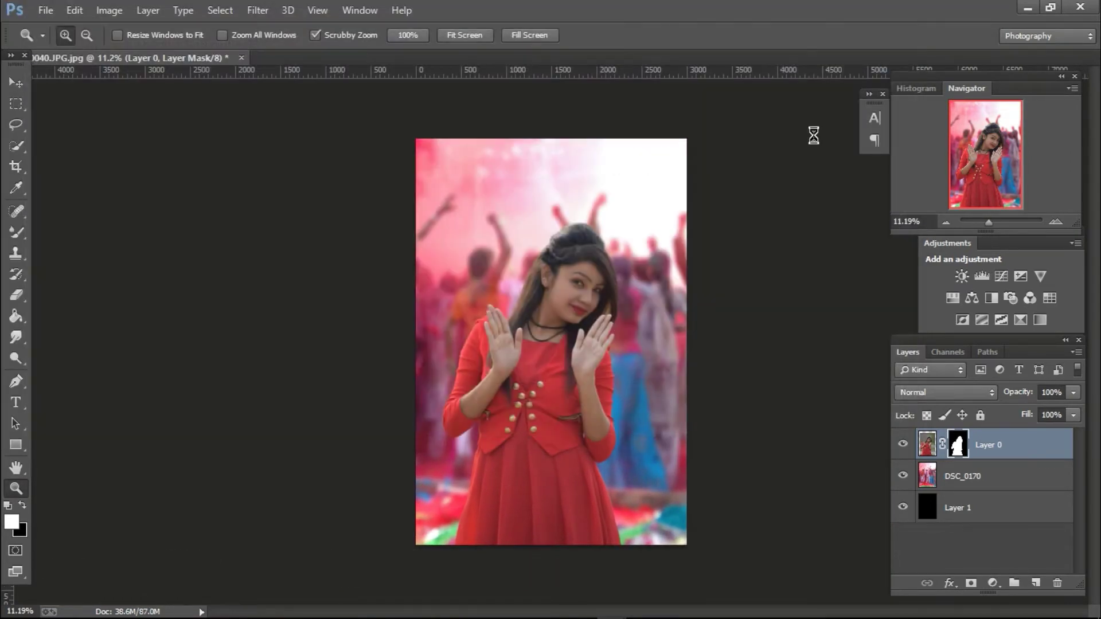
pyautogui.moveTo(610, 315); pyautogui.dragTo(545, 446)
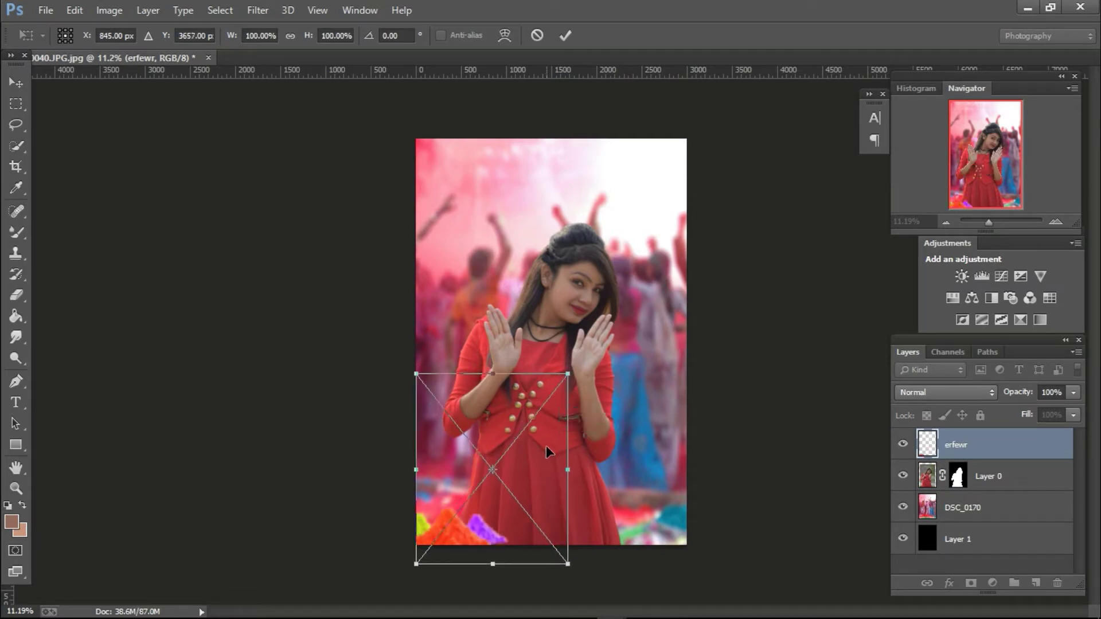
pyautogui.click(565, 35)
# - Place the 567576 powder image at the bottom-right of the poster
pyautogui.click(46, 9)
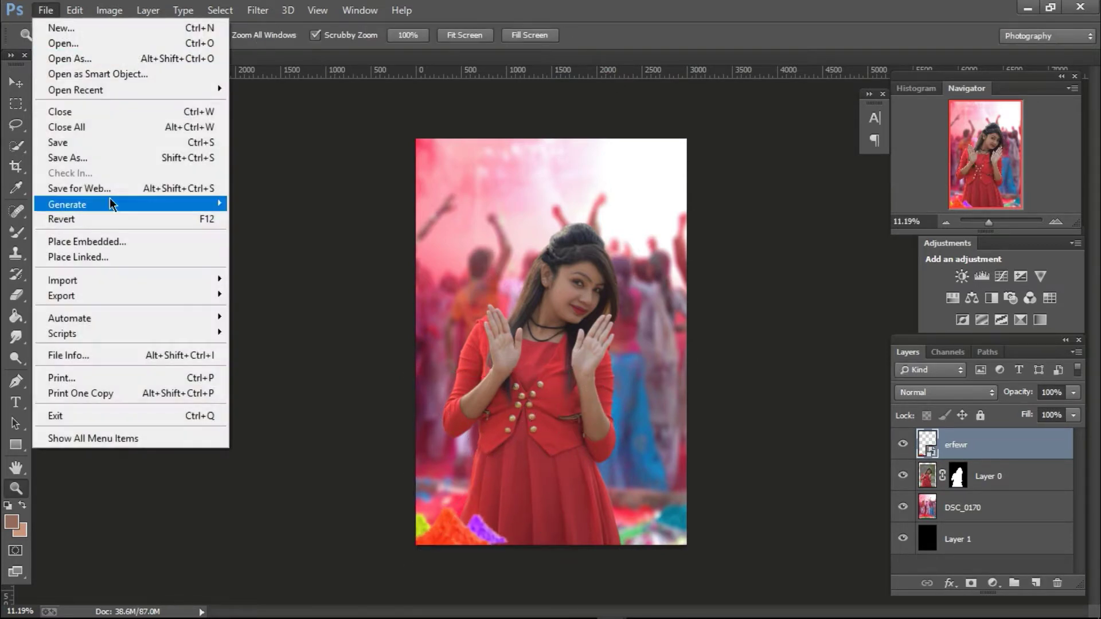
pyautogui.click(171, 241)
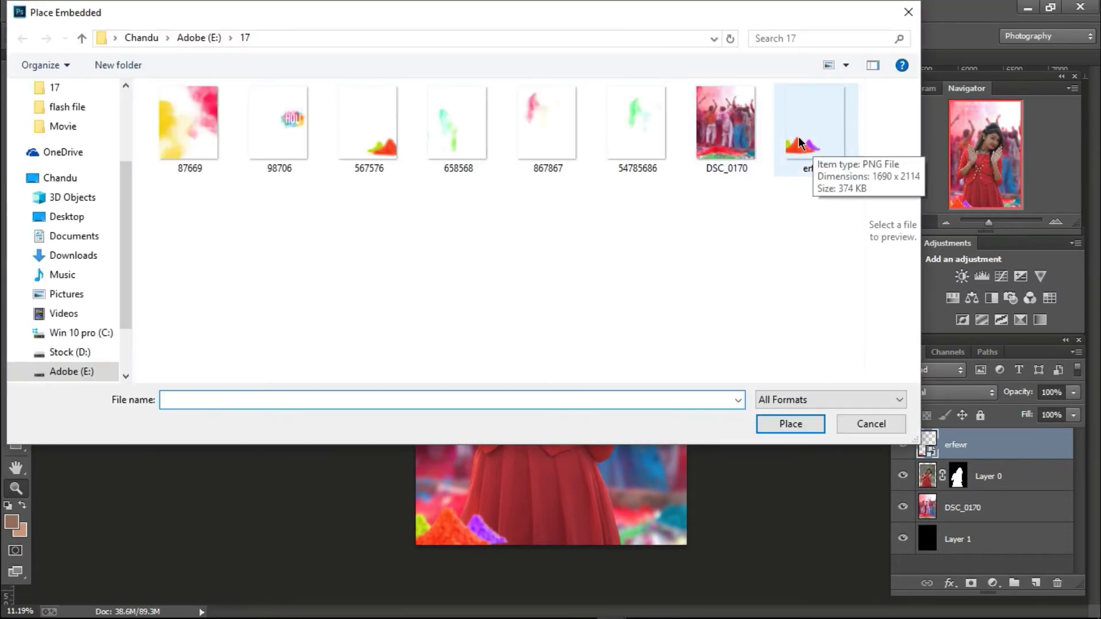
pyautogui.doubleClick(367, 124)
pyautogui.moveTo(576, 395); pyautogui.dragTo(617, 479)
pyautogui.click(566, 35)
# - Rasterize the erfewr and 567576 powder layers
pyautogui.press('z')
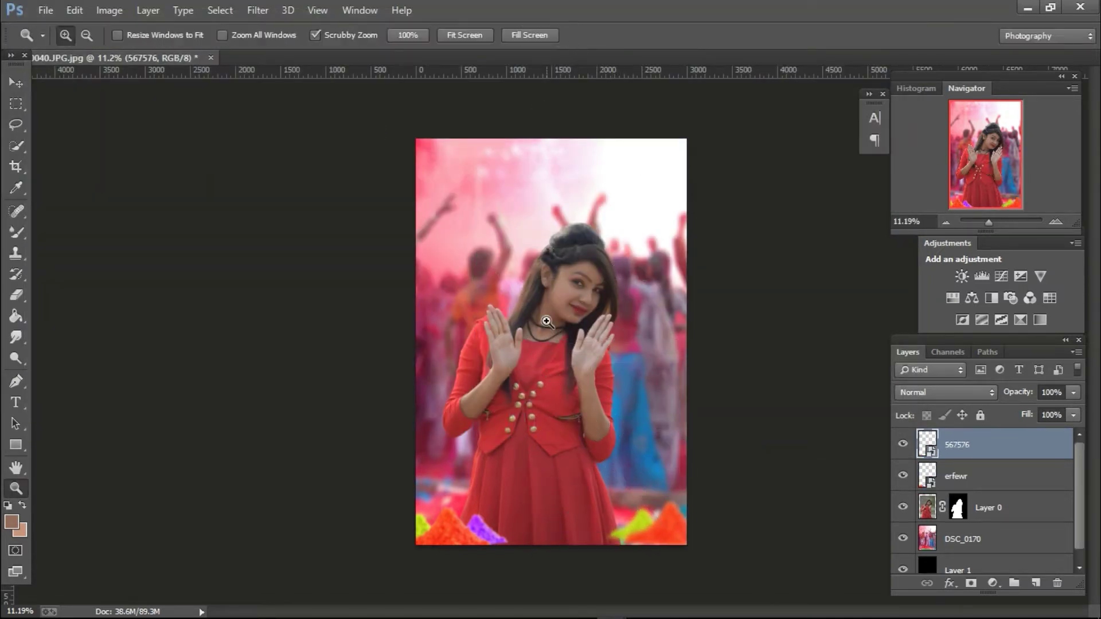
pyautogui.moveTo(622, 572)
pyautogui.mouseDown()
pyautogui.moveTo(700, 521)
pyautogui.moveTo(639, 442)
pyautogui.mouseUp()
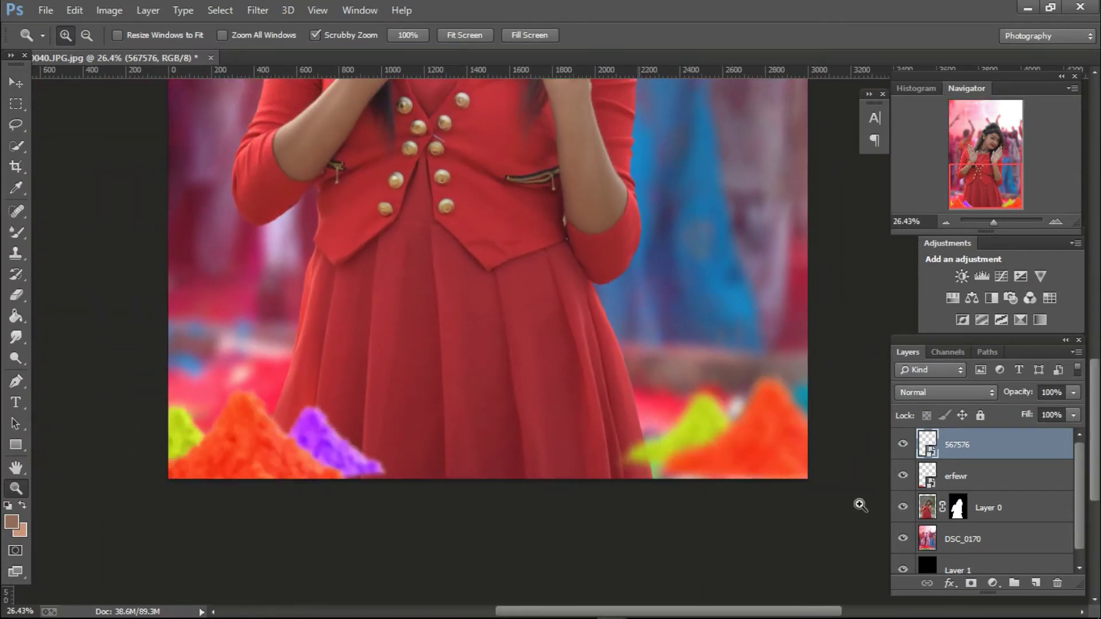
pyautogui.click(980, 483)
pyautogui.rightClick(981, 483)
pyautogui.click(682, 274)
pyautogui.rightClick(975, 450)
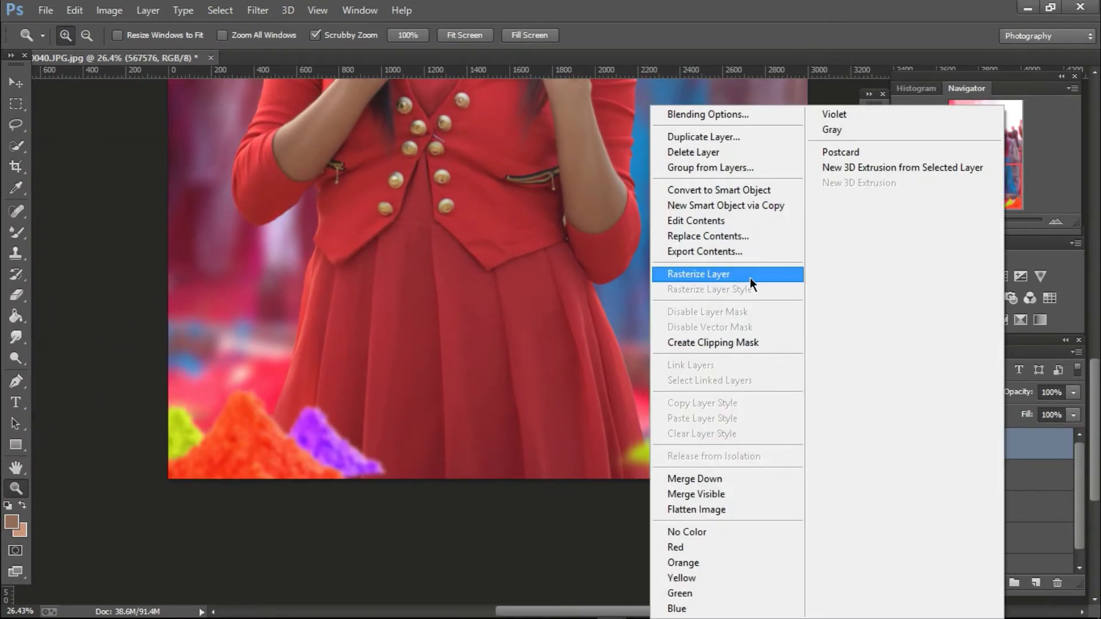
pyautogui.click(682, 274)
# - Duplicate the erfewr powder layer, flip the copy horizontally and move it right below the dress
pyautogui.click(974, 475)
pyautogui.hotkey('ctrl', 'j')
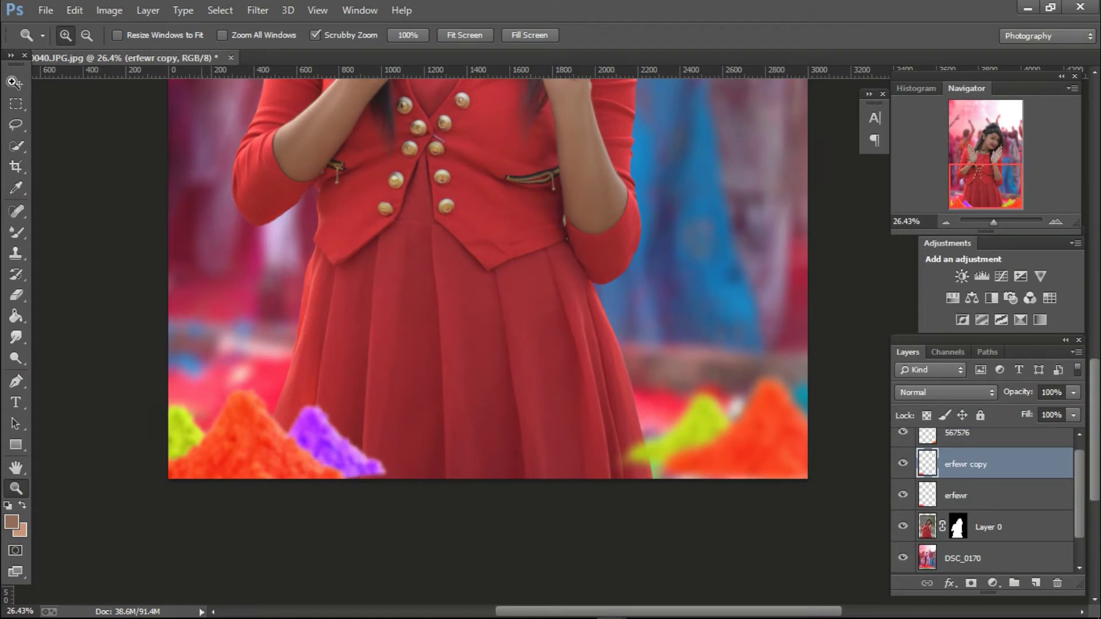
pyautogui.press('v')
pyautogui.moveTo(317, 461); pyautogui.dragTo(533, 467)
pyautogui.rightClick(533, 467)
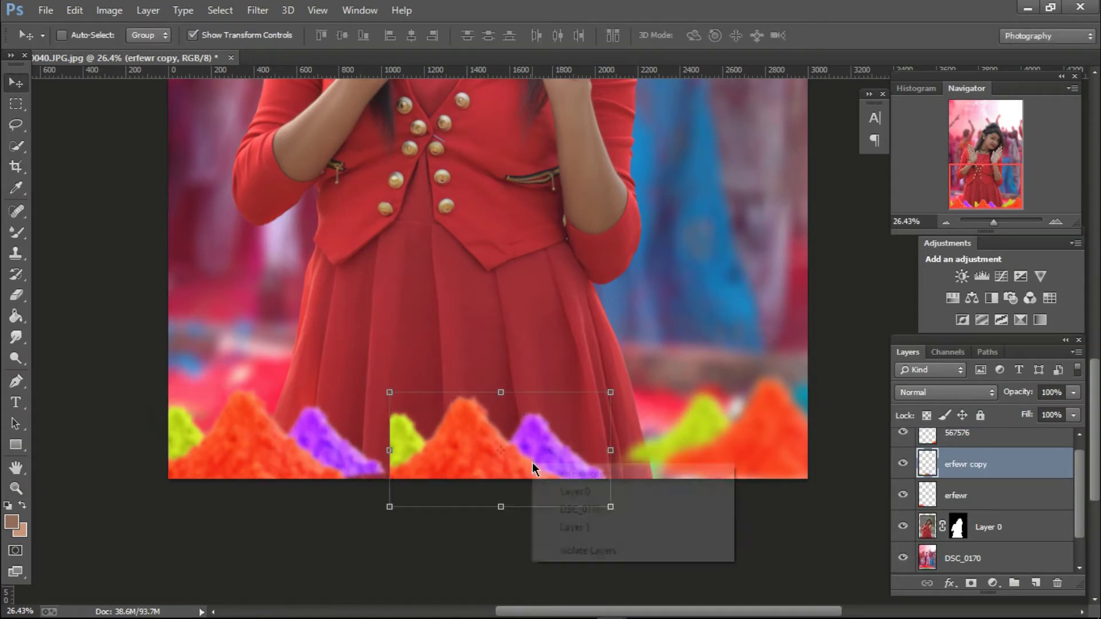
pyautogui.press('Escape')
pyautogui.hotkey('ctrl', 't')
pyautogui.rightClick(528, 445)
pyautogui.click(612, 417)
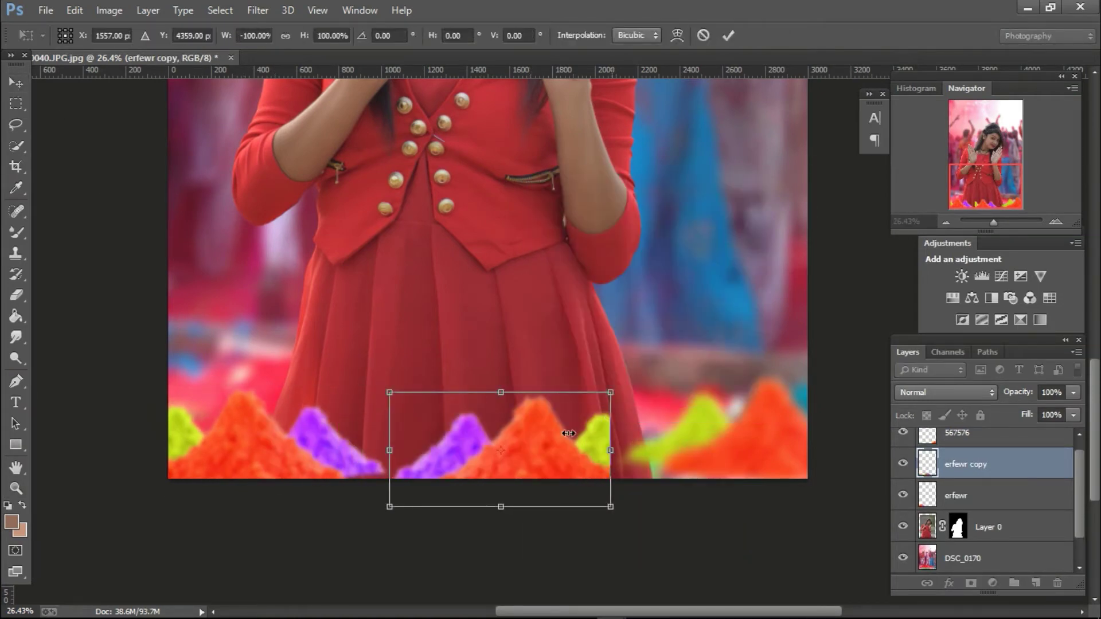
pyautogui.moveTo(568, 433); pyautogui.dragTo(636, 438)
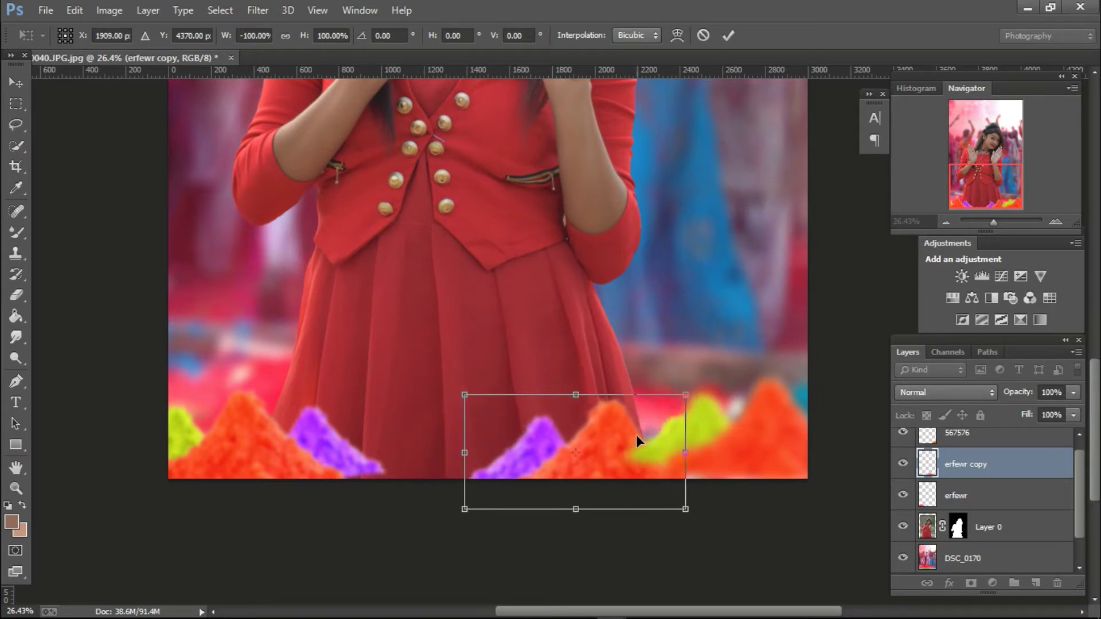
pyautogui.click(731, 35)
# - Duplicate the 567576 powder layer twice, moving the copies left and right along the bottom
pyautogui.click(963, 494)
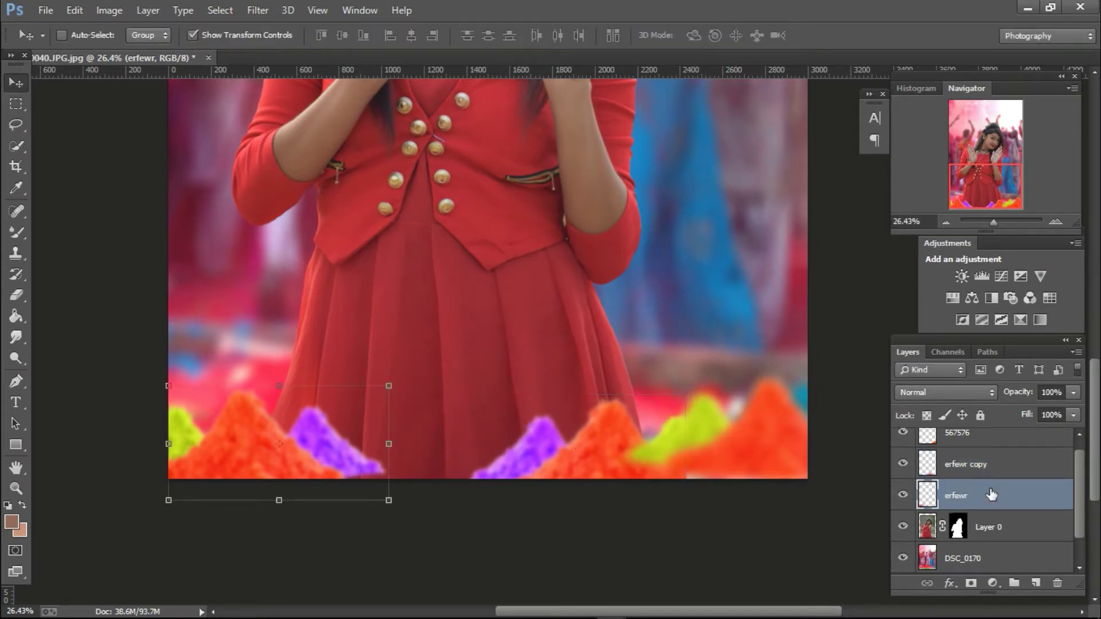
pyautogui.click(986, 439)
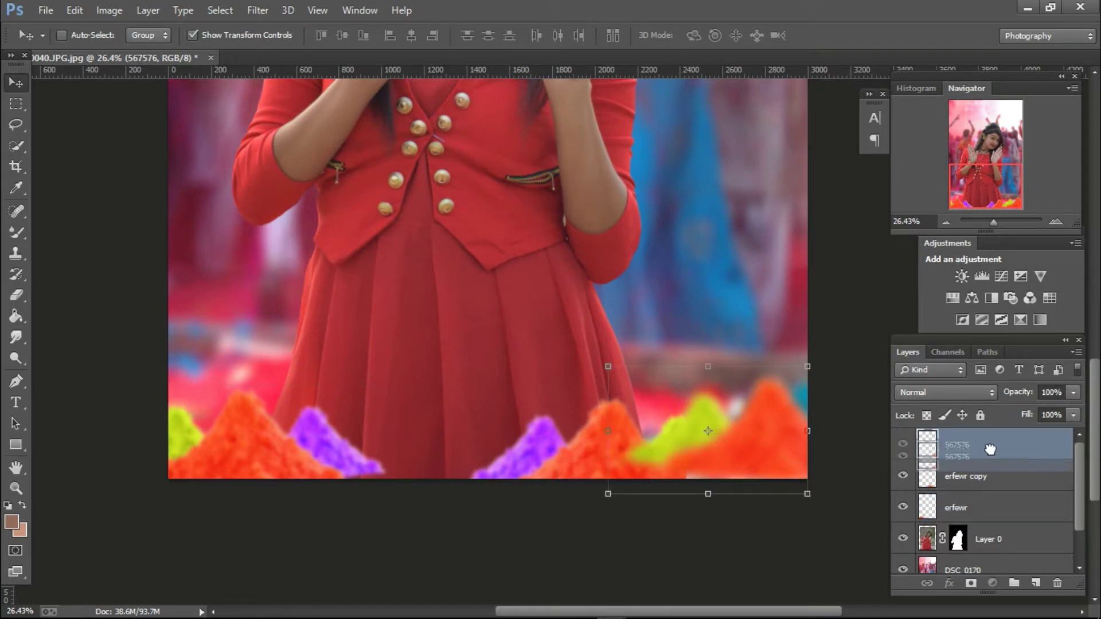
pyautogui.hotkey('ctrl', 'j')
pyautogui.moveTo(748, 448); pyautogui.dragTo(449, 451)
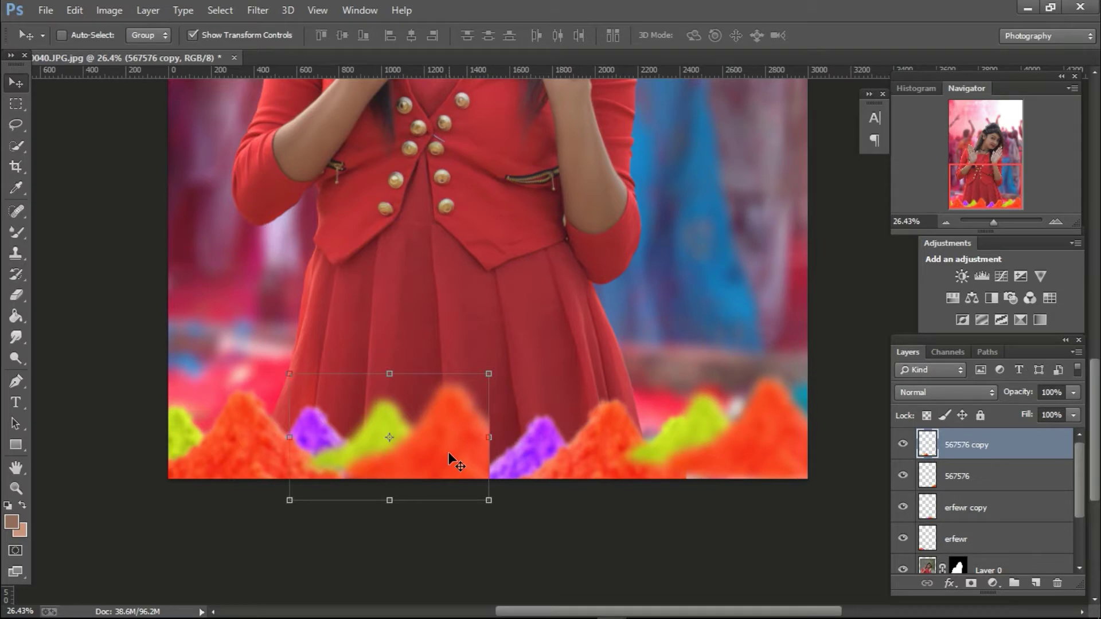
pyautogui.hotkey('ctrl', 'j')
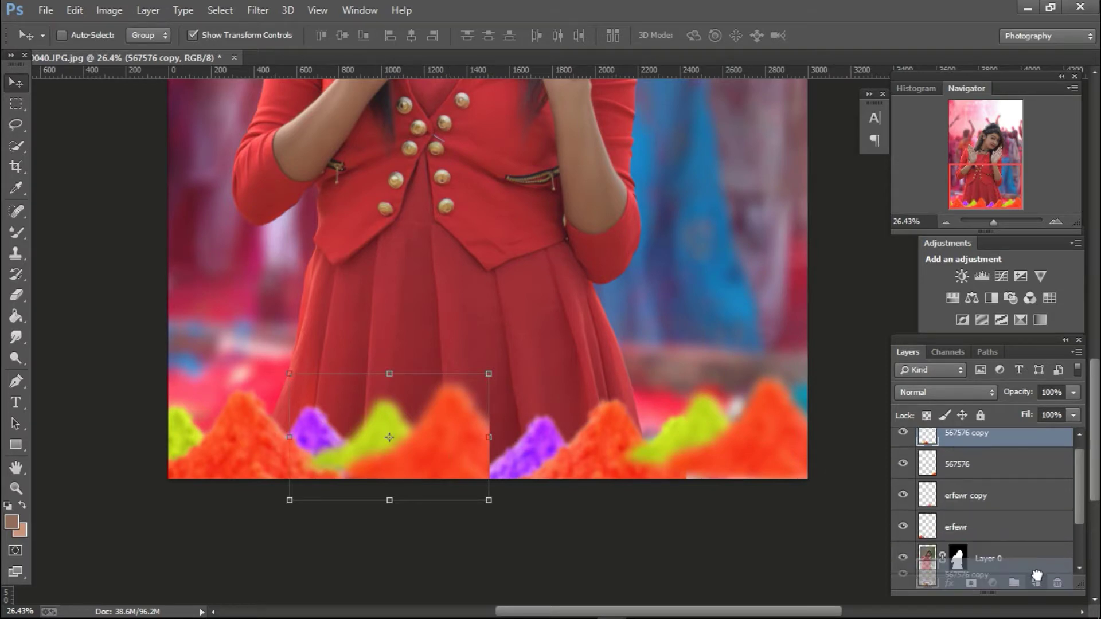
pyautogui.moveTo(413, 447); pyautogui.dragTo(535, 447)
# - Mirror the newest 567576 powder copy horizontally
pyautogui.hotkey('ctrl', 't')
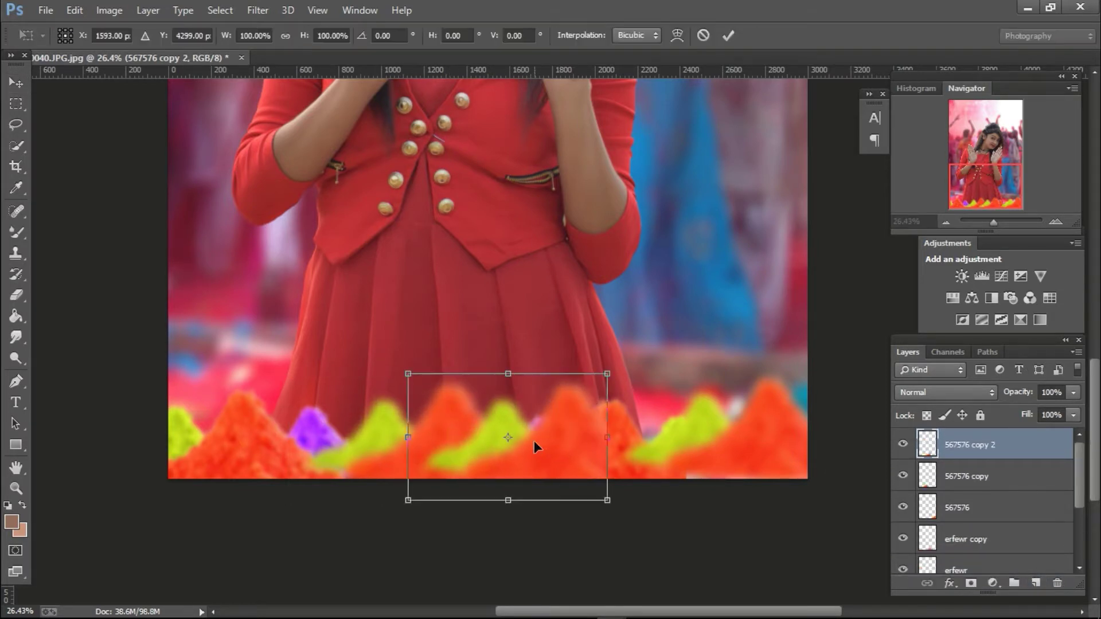
pyautogui.rightClick(535, 440)
pyautogui.click(623, 413)
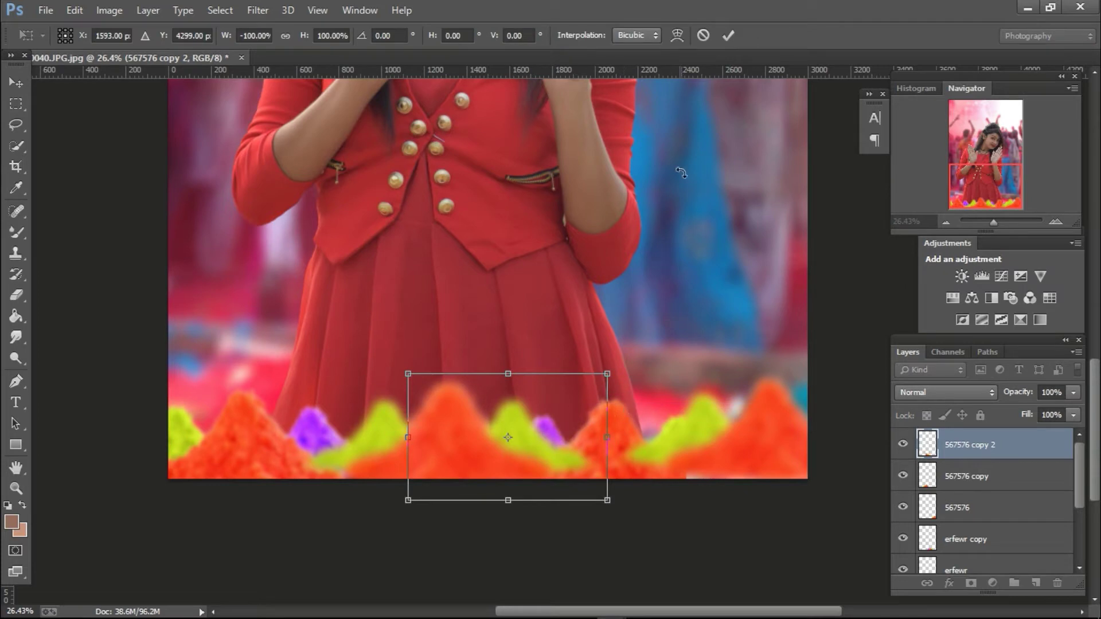
pyautogui.click(728, 35)
pyautogui.click(10, 491)
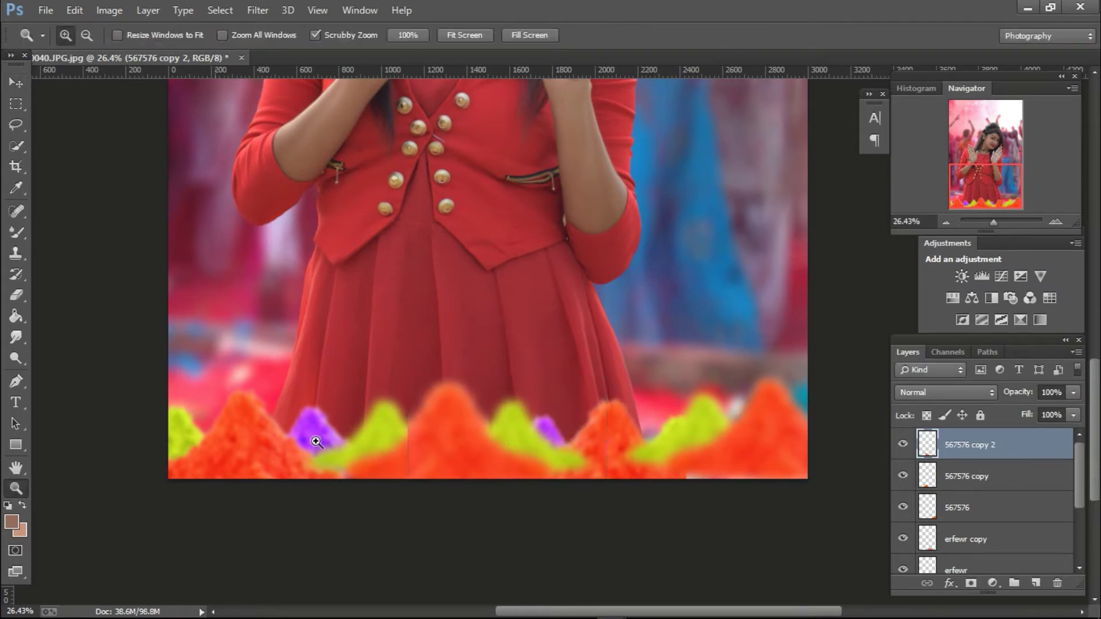
pyautogui.moveTo(1078, 483); pyautogui.dragTo(1078, 510)
pyautogui.click(1007, 509)
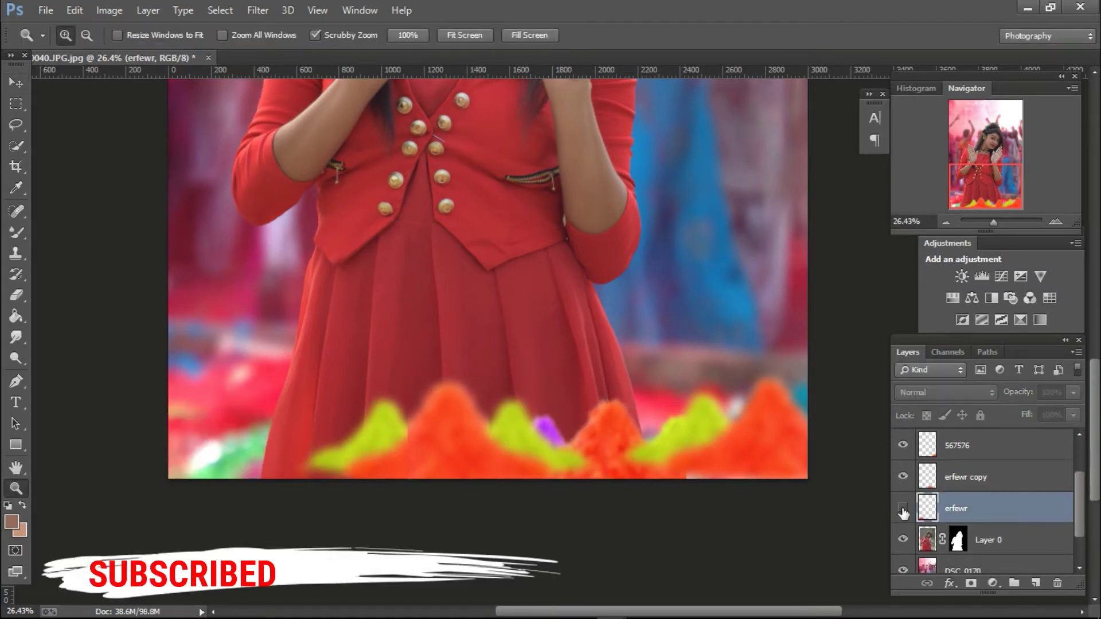
# - Shift the erfewr powder layer's hue to -54
pyautogui.click(109, 10)
pyautogui.click(402, 136)
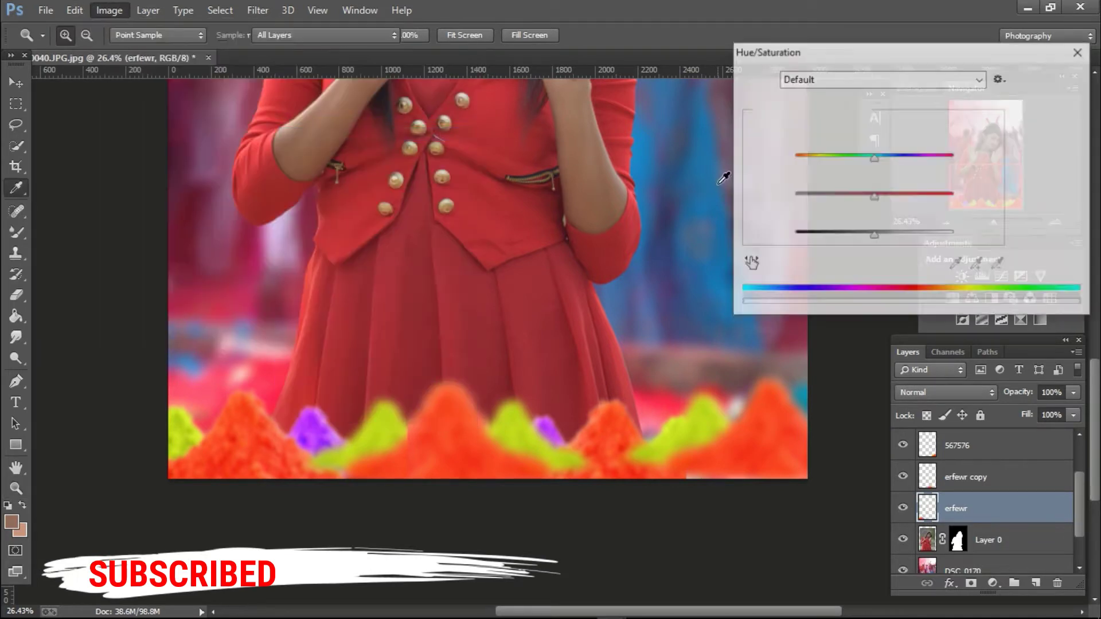
pyautogui.moveTo(827, 157); pyautogui.dragTo(846, 155)
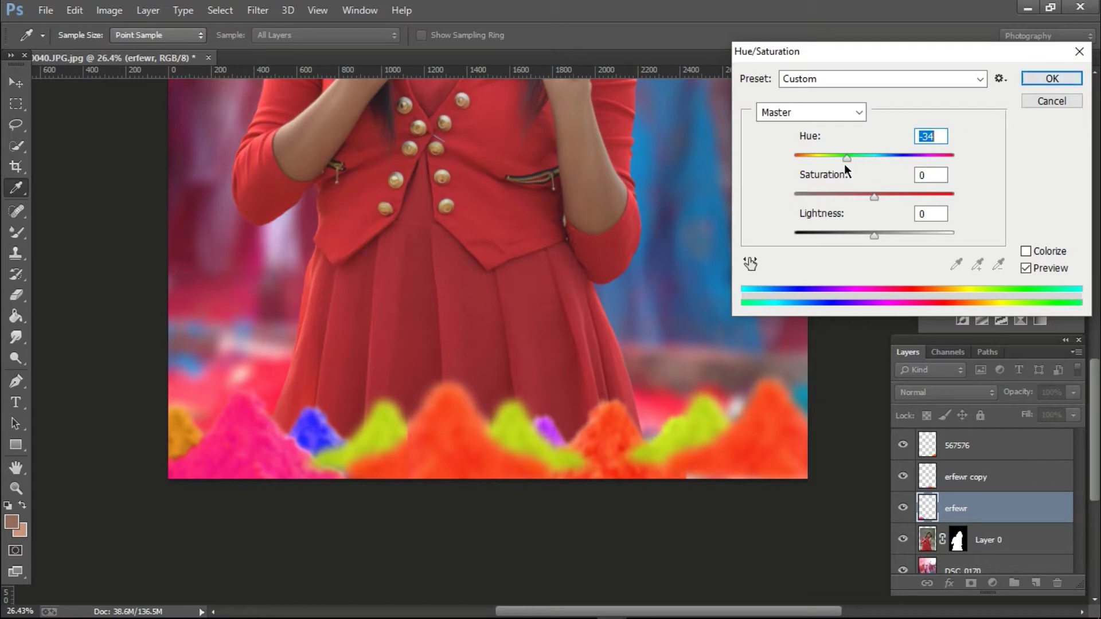
pyautogui.moveTo(843, 164); pyautogui.dragTo(834, 160)
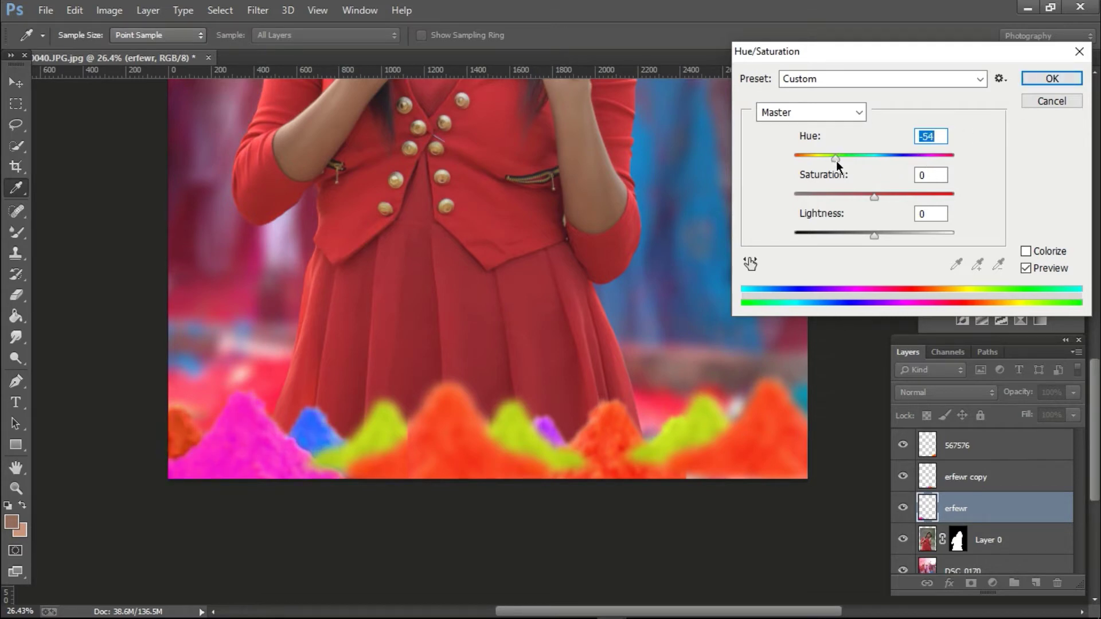
pyautogui.click(1059, 77)
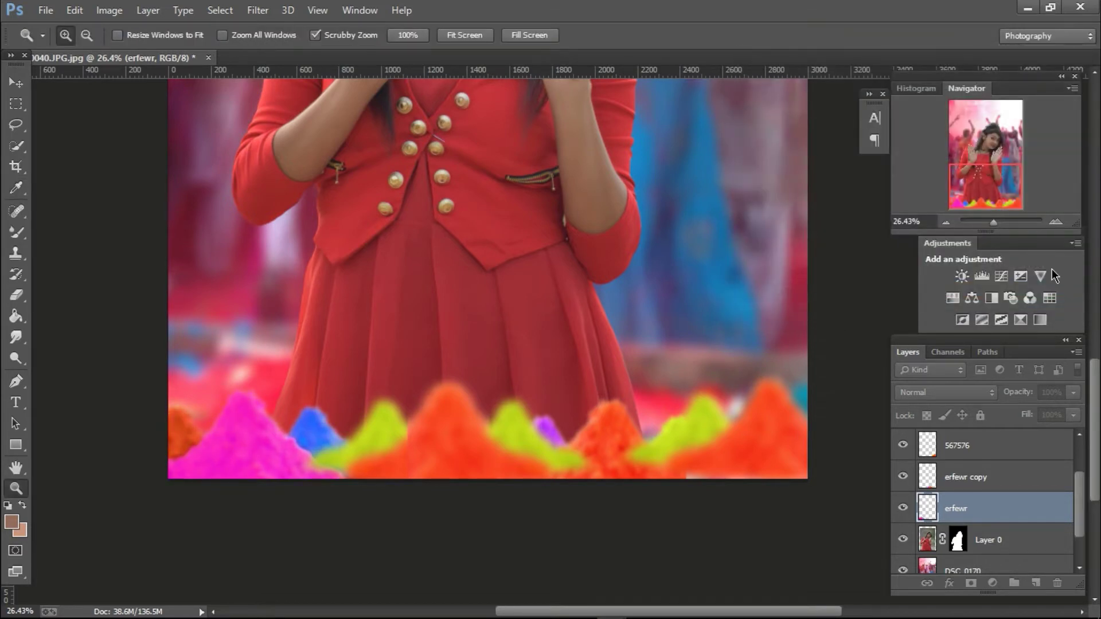
# - Show the erfewr copy layer and shift its hue to -28, turning orange piles pink
pyautogui.click(969, 482)
pyautogui.click(902, 476)
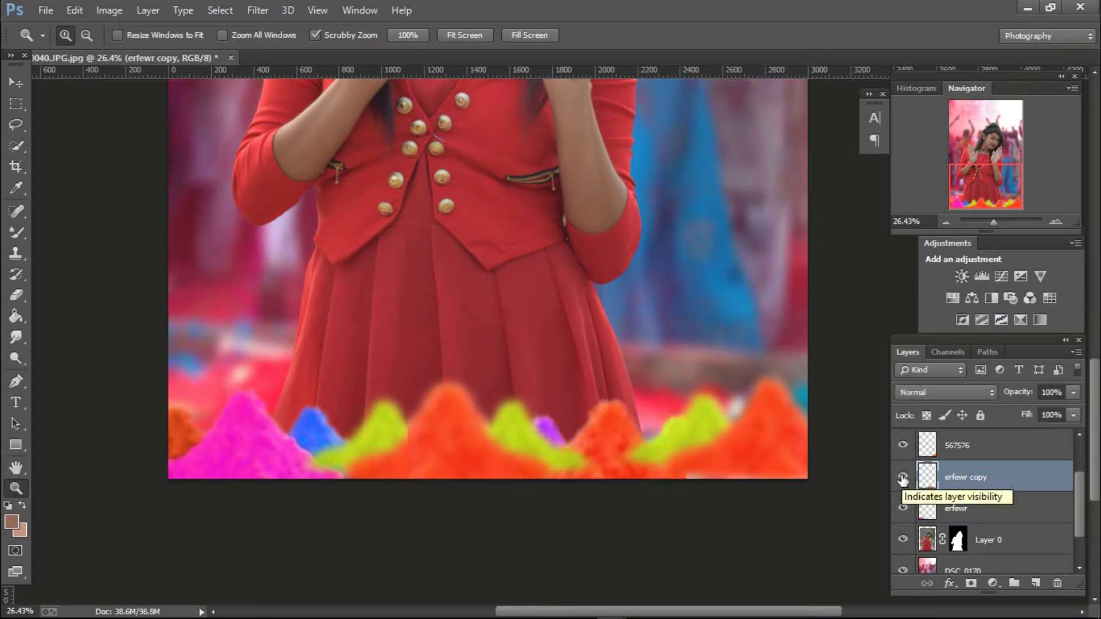
pyautogui.click(109, 10)
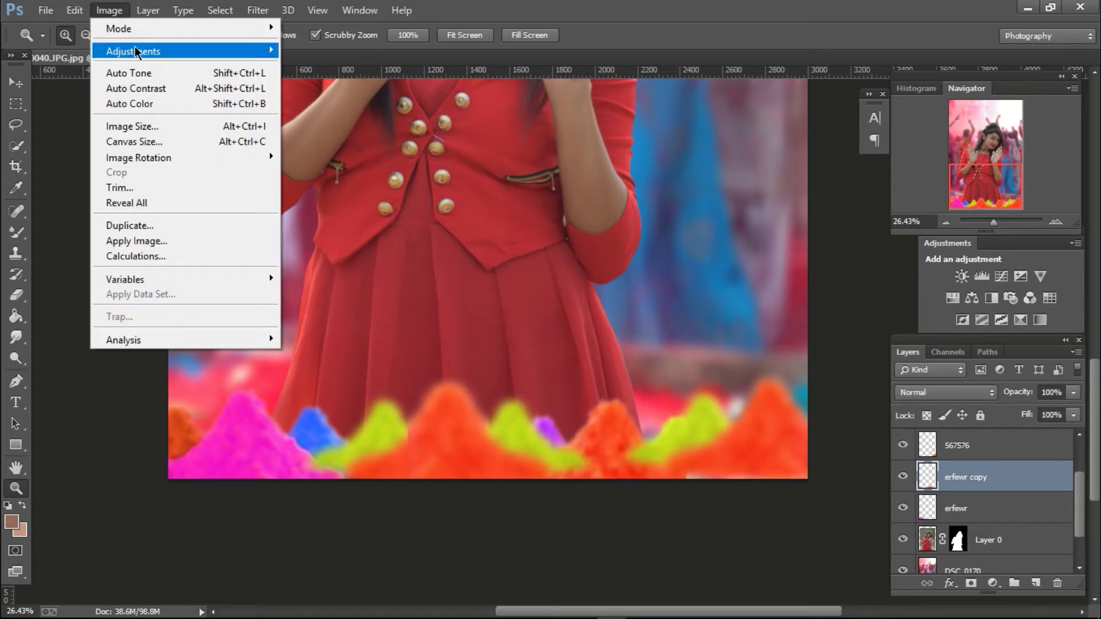
pyautogui.click(367, 141)
pyautogui.moveTo(874, 157); pyautogui.dragTo(851, 156)
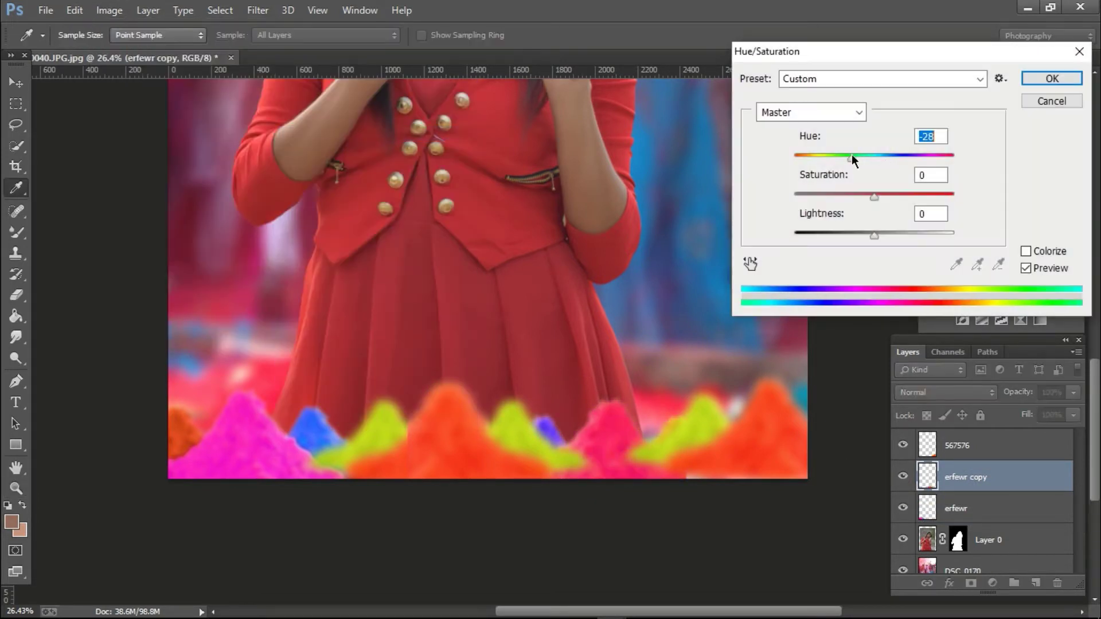
pyautogui.click(1051, 78)
# - Nudge the 567576 powder layer slightly downward
pyautogui.press('z')
pyautogui.click(963, 445)
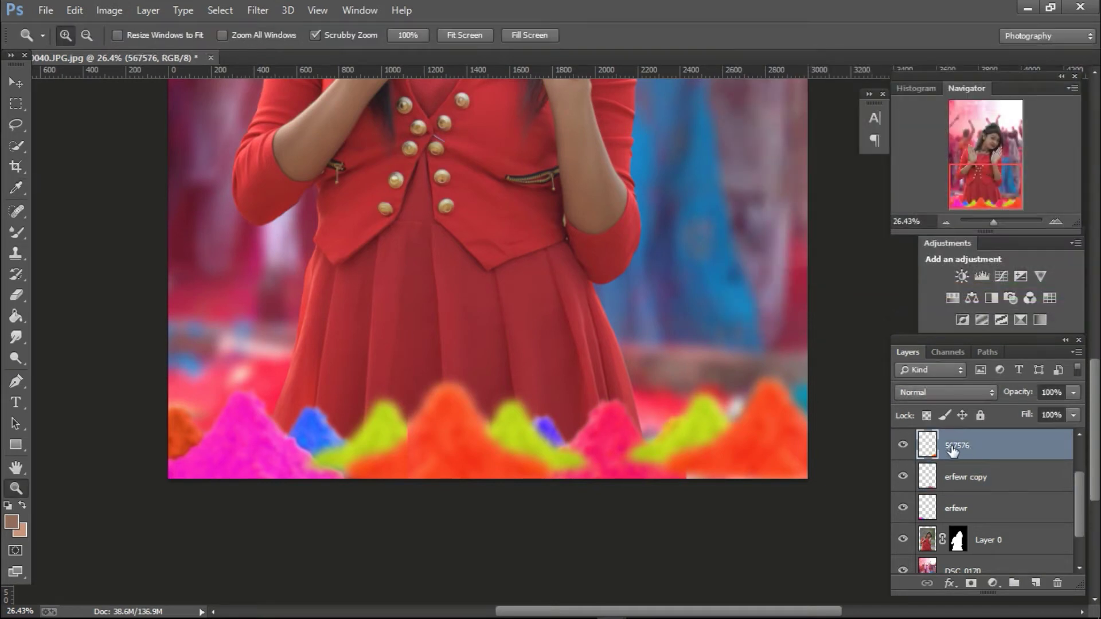
pyautogui.click(902, 445)
pyautogui.hotkey('ctrl', 't')
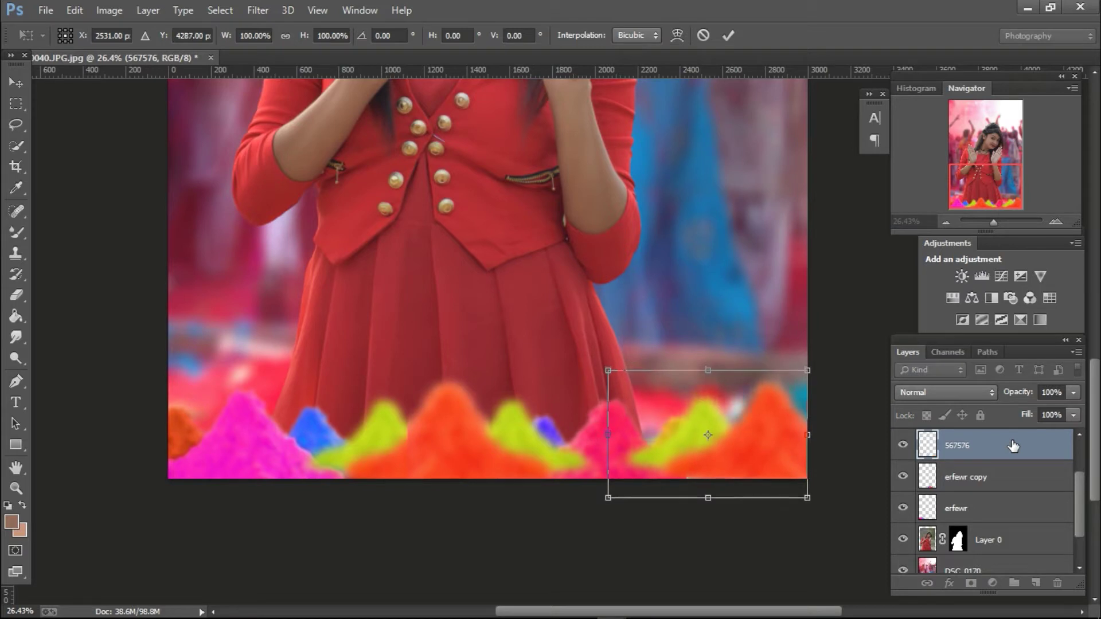
pyautogui.press('Down')
pyautogui.press('Down')
pyautogui.press('Down')
pyautogui.click(728, 35)
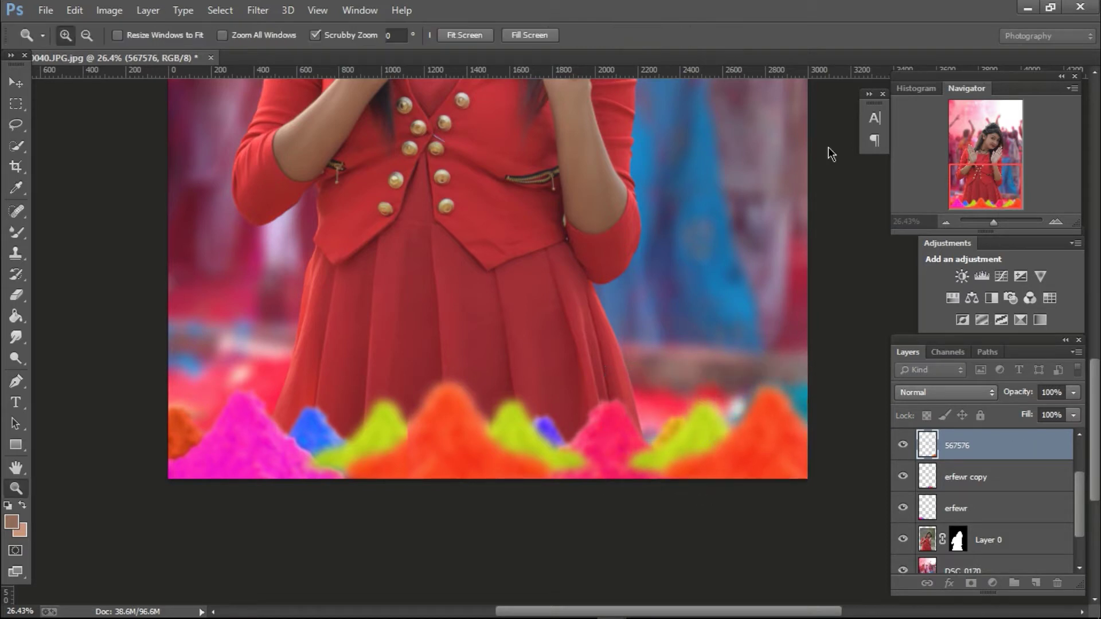
# - Make two copies of the 567576 powder layer and check copy 2's visibility
pyautogui.hotkey('ctrl', 'j')
pyautogui.hotkey('ctrl', 'j')
pyautogui.click(968, 476)
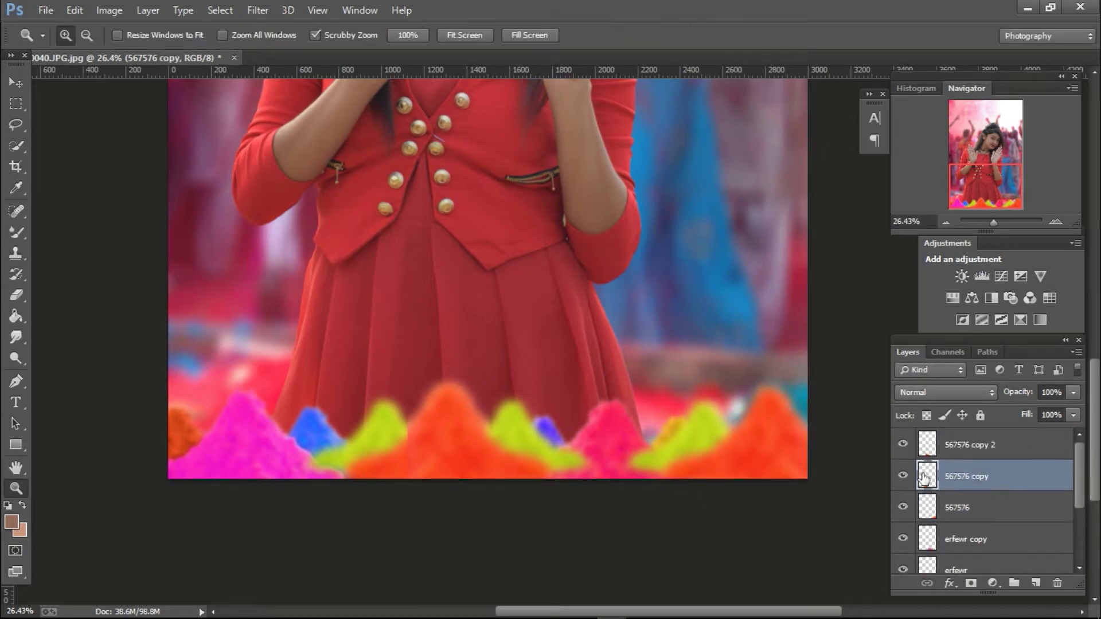
pyautogui.click(902, 476)
pyautogui.click(966, 445)
pyautogui.click(903, 446)
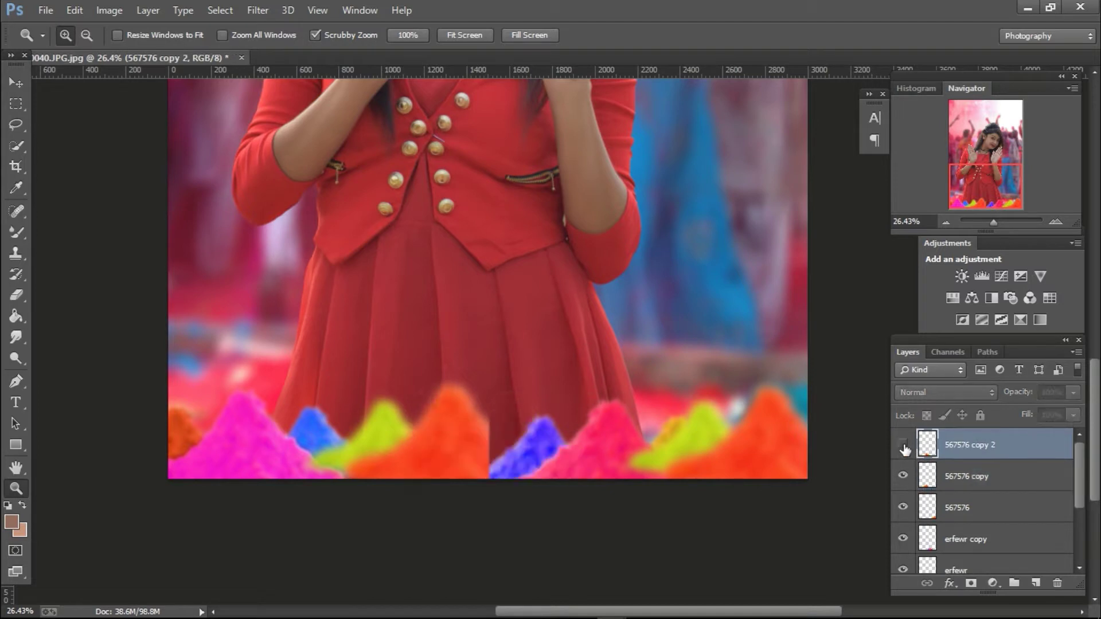
# - Set the Eraser brush size to 261
pyautogui.click(20, 296)
pyautogui.rightClick(484, 424)
pyautogui.rightClick(550, 347)
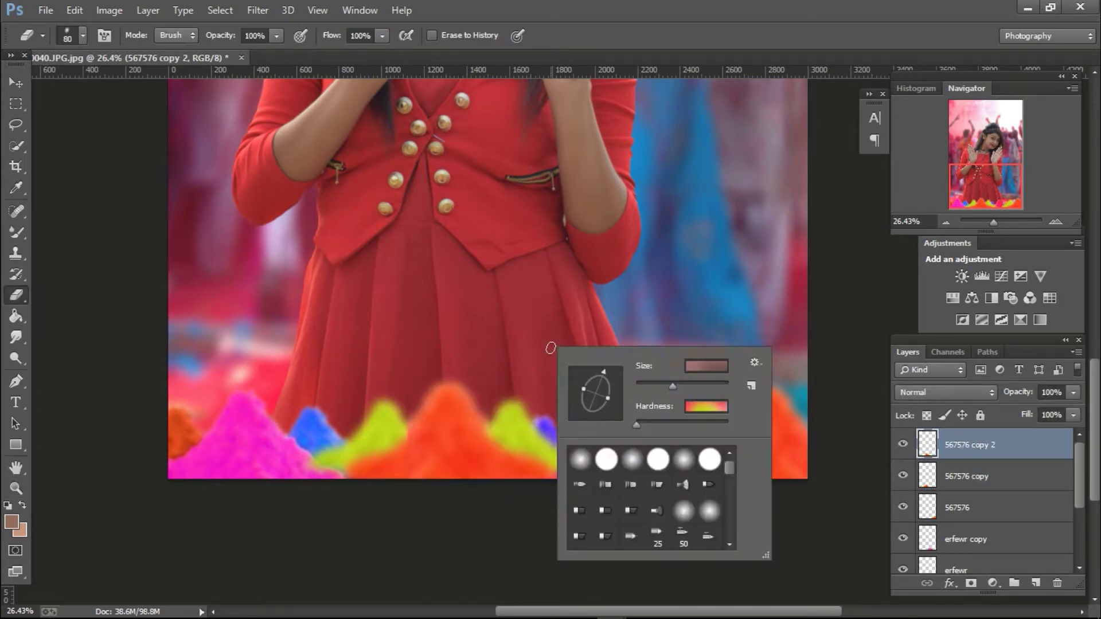
pyautogui.click(396, 420)
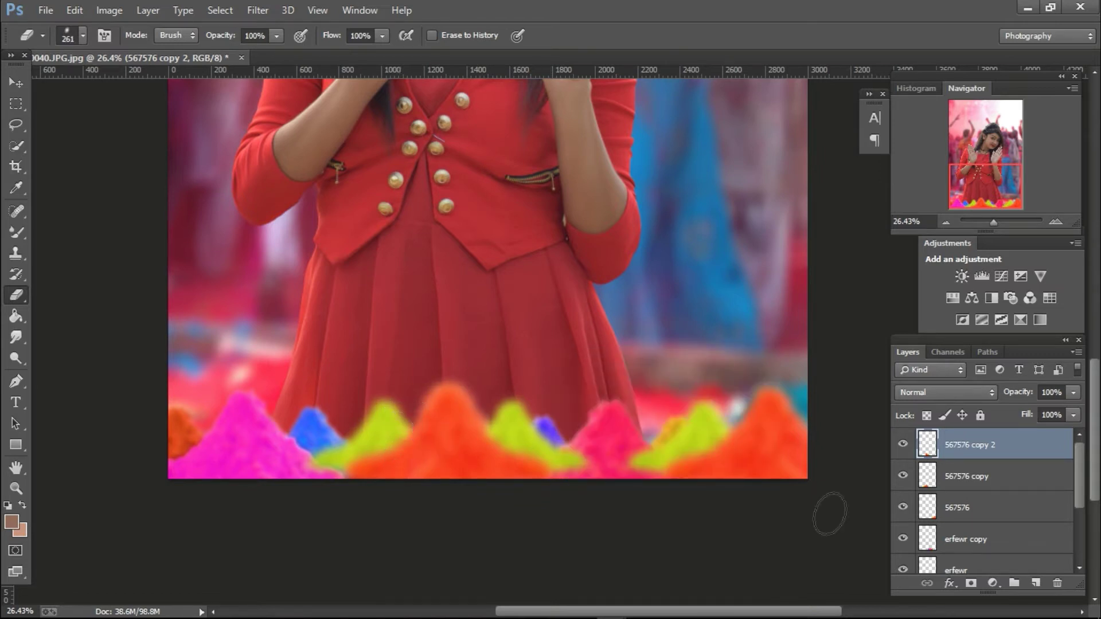
# - Merge 567576 copy 2 into 567576 copy and duplicate the merged layer, leaving its hue unchanged
pyautogui.click(994, 478)
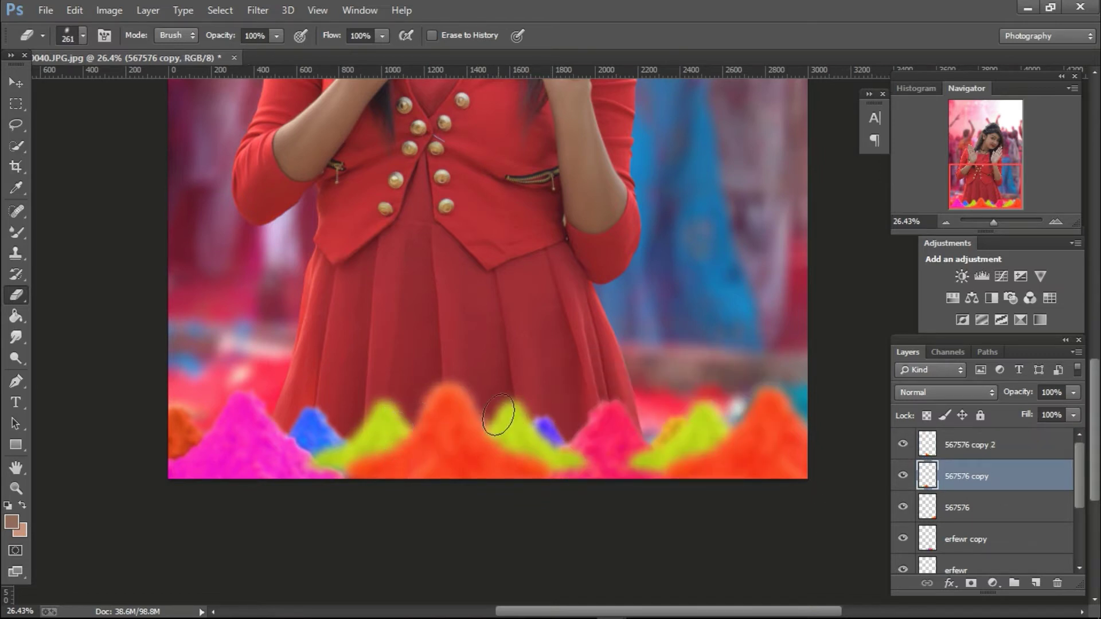
pyautogui.rightClick(1025, 453)
pyautogui.click(666, 496)
pyautogui.click(109, 10)
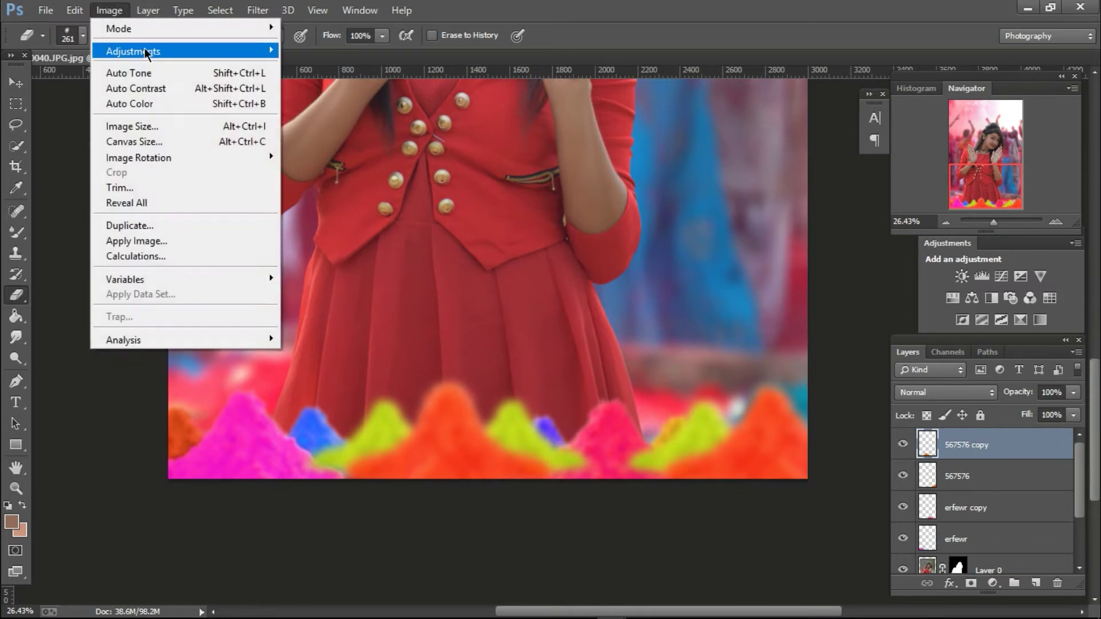
pyautogui.click(372, 136)
pyautogui.moveTo(872, 156)
pyautogui.mouseDown()
pyautogui.moveTo(862, 155)
pyautogui.moveTo(969, 166)
pyautogui.moveTo(915, 174)
pyautogui.mouseUp()
pyautogui.click(1070, 100)
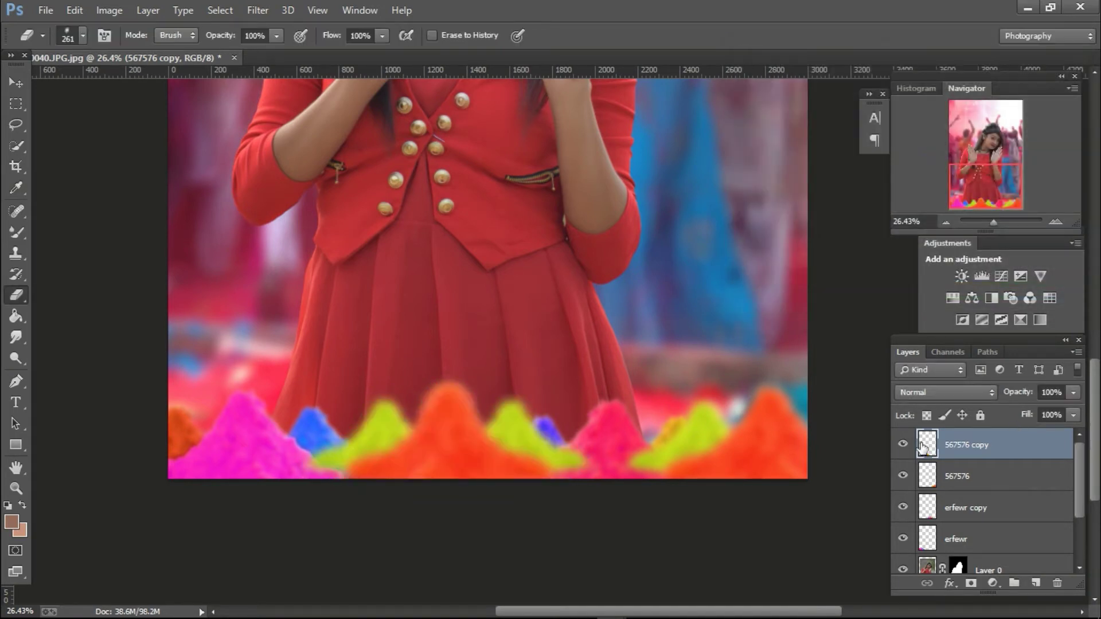
pyautogui.moveTo(922, 446); pyautogui.dragTo(1039, 582)
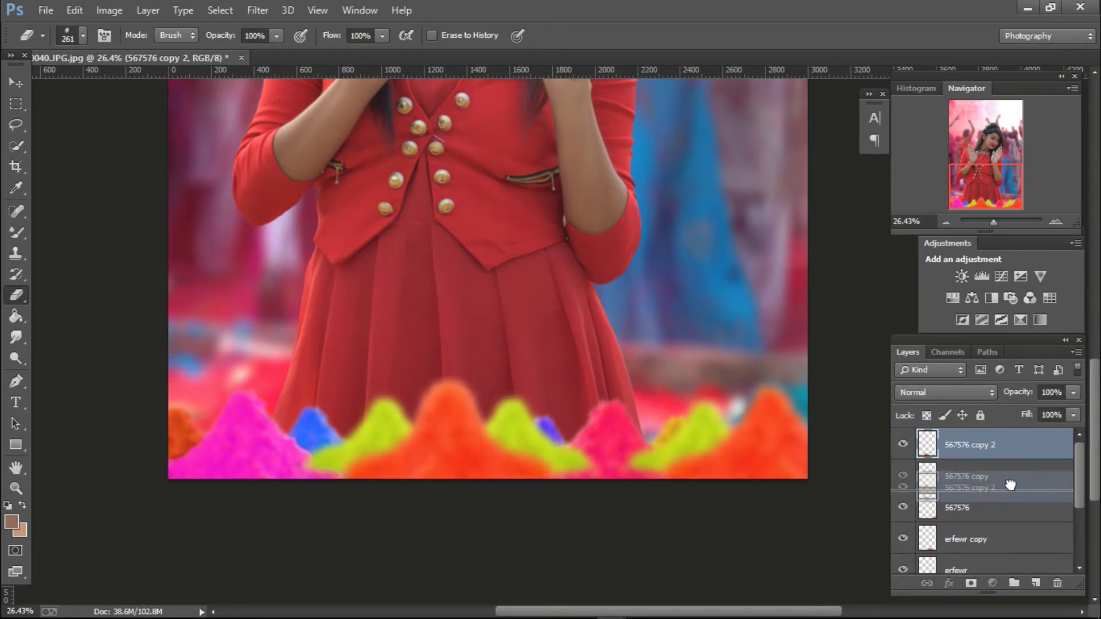
# - Move 567576 copy 2 beneath the girl layer and shift it up and left behind her
pyautogui.moveTo(1055, 453); pyautogui.dragTo(1007, 550)
pyautogui.moveTo(1007, 467); pyautogui.dragTo(1003, 553)
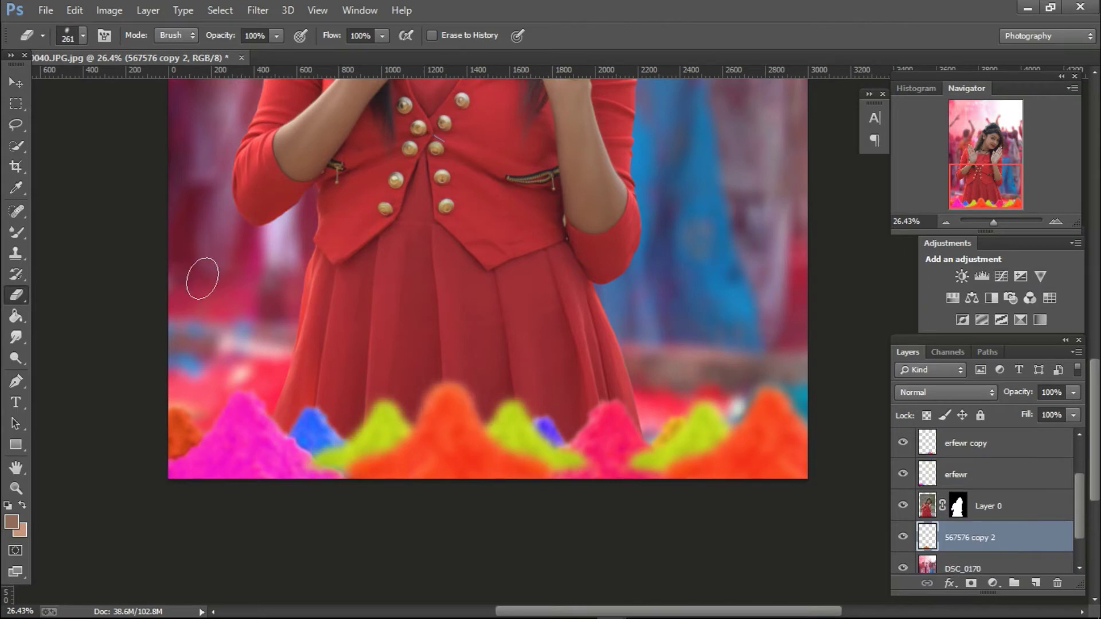
pyautogui.click(17, 83)
pyautogui.moveTo(400, 419); pyautogui.dragTo(313, 402)
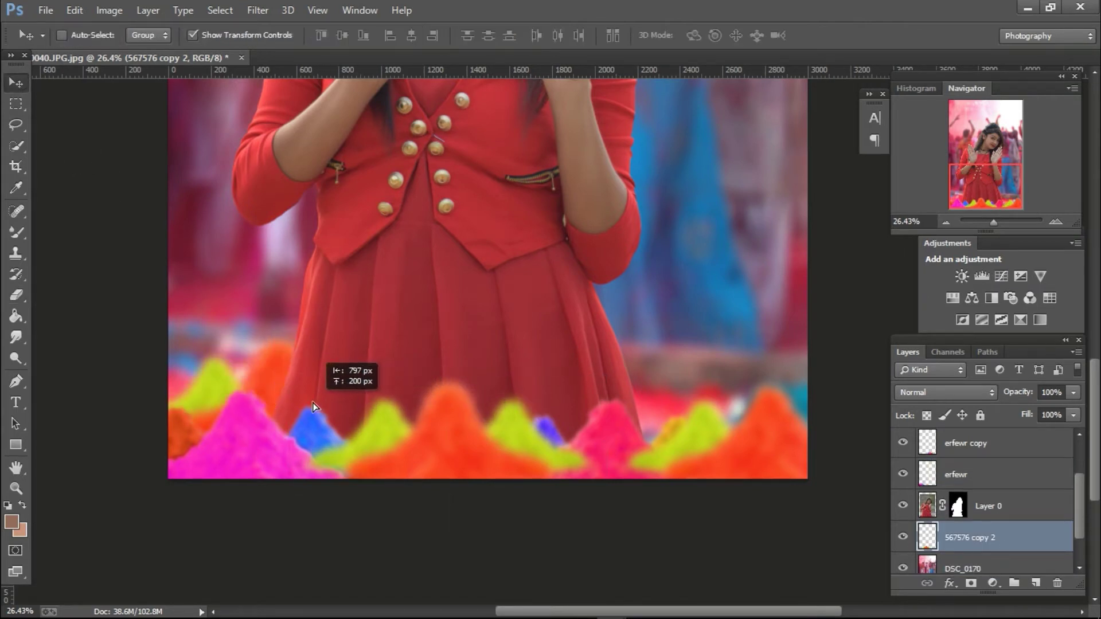
pyautogui.click(13, 490)
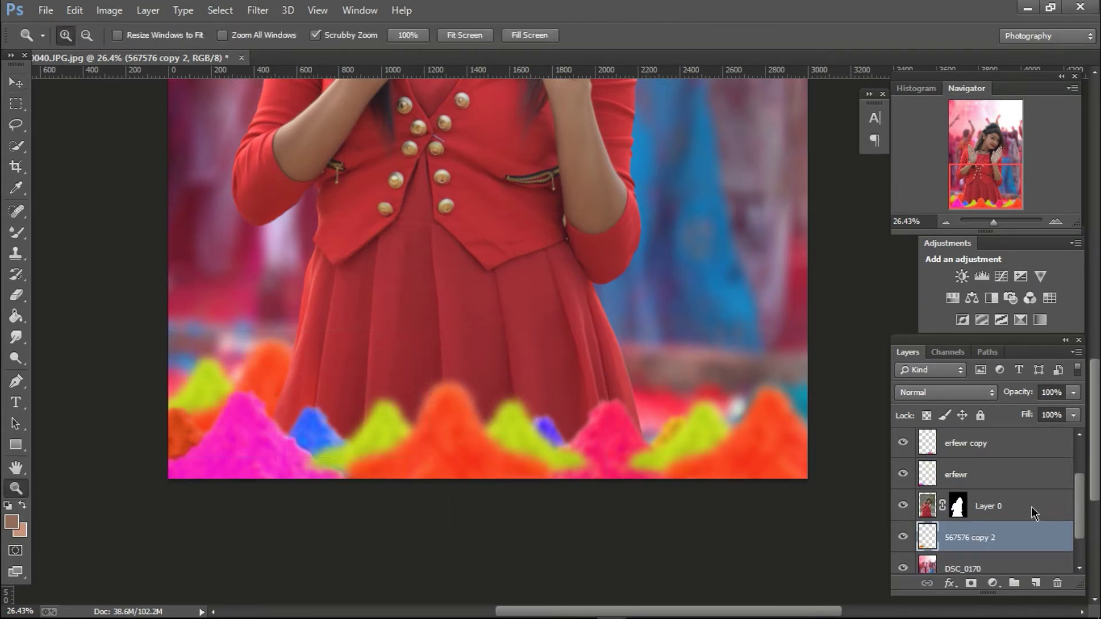
pyautogui.scroll(-2, 1064, 521)
# - Duplicate the powder layer, shift the copy left and up, and apply a -25 hue shift
pyautogui.hotkey('ctrl', 'j')
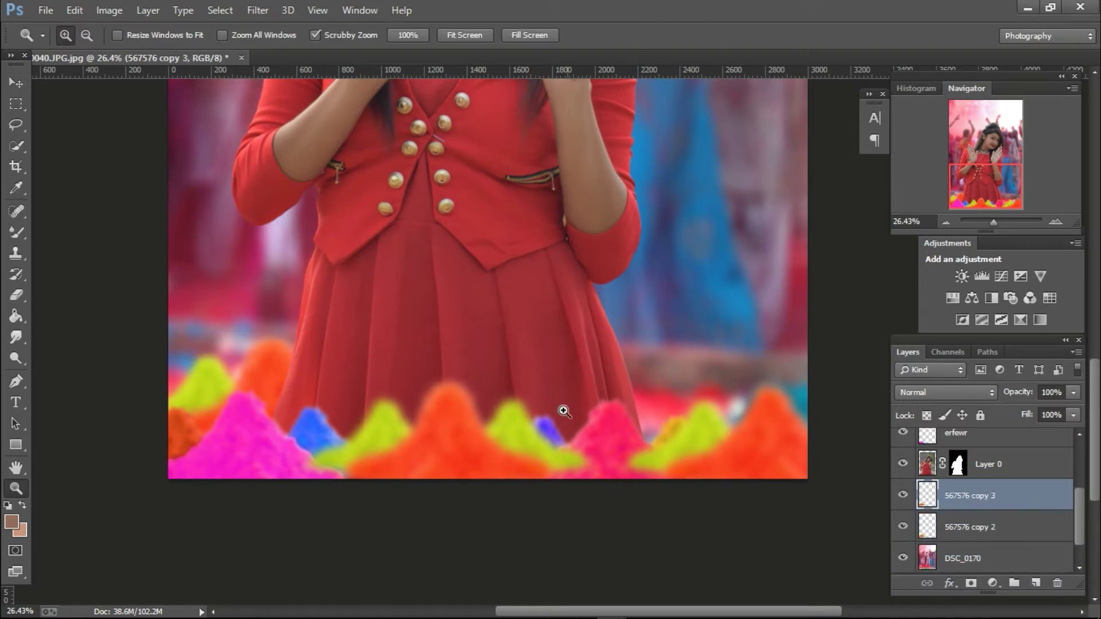
pyautogui.click(12, 86)
pyautogui.moveTo(771, 372)
pyautogui.mouseDown()
pyautogui.moveTo(718, 380)
pyautogui.moveTo(843, 406)
pyautogui.moveTo(833, 408)
pyautogui.mouseUp()
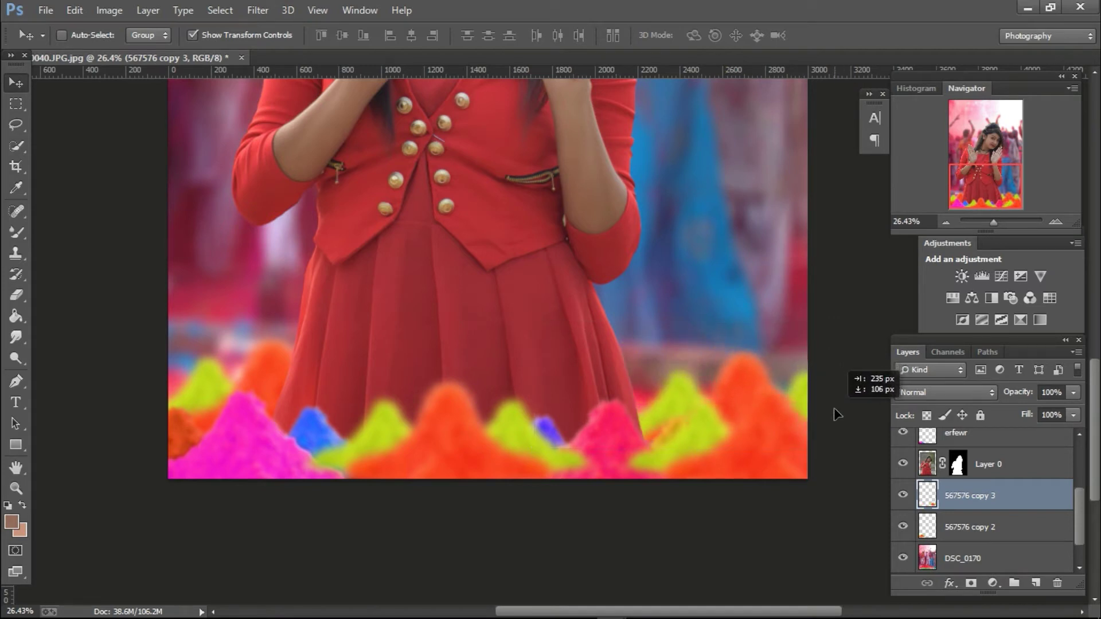
pyautogui.click(109, 10)
pyautogui.click(312, 136)
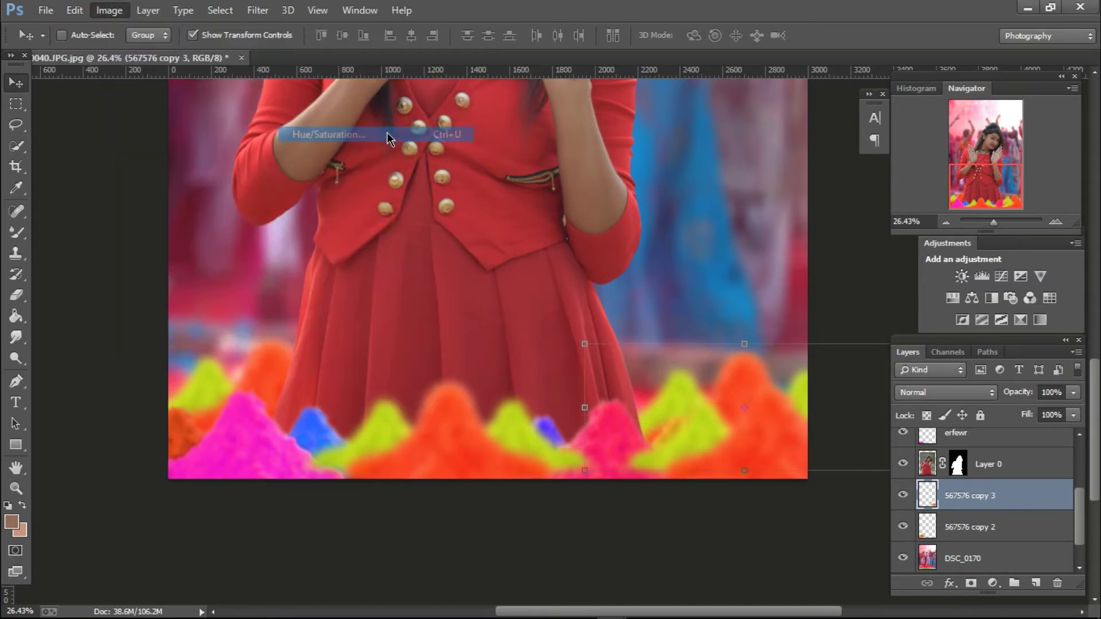
pyautogui.moveTo(873, 156); pyautogui.dragTo(832, 158)
pyautogui.press('Return')
pyautogui.press('z')
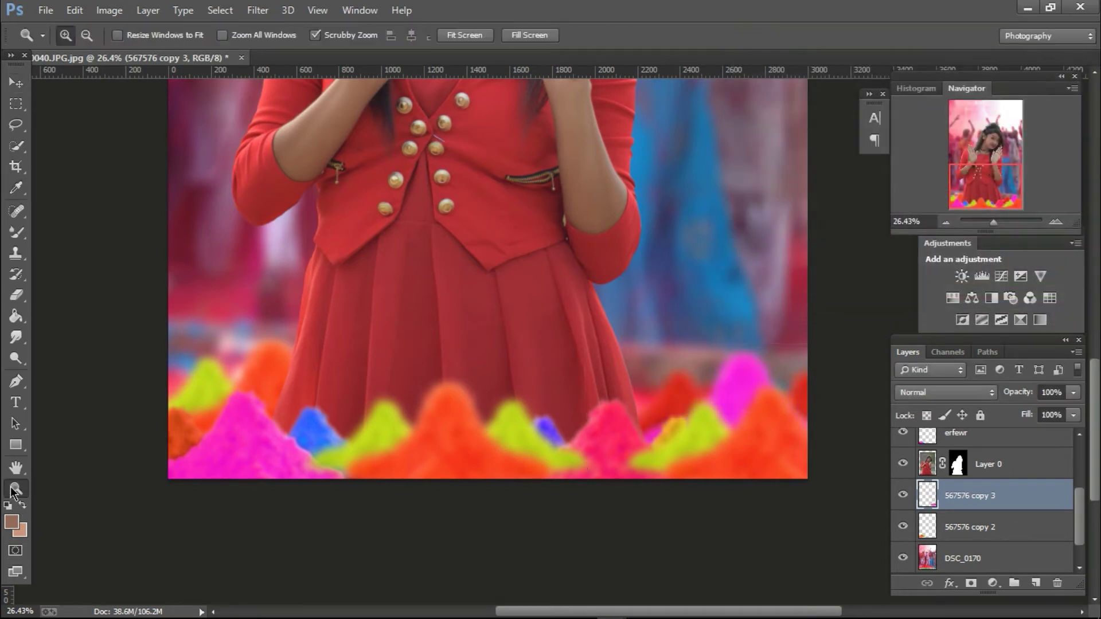
pyautogui.keyDown('alt'); pyautogui.click(638, 381); pyautogui.keyUp('alt')
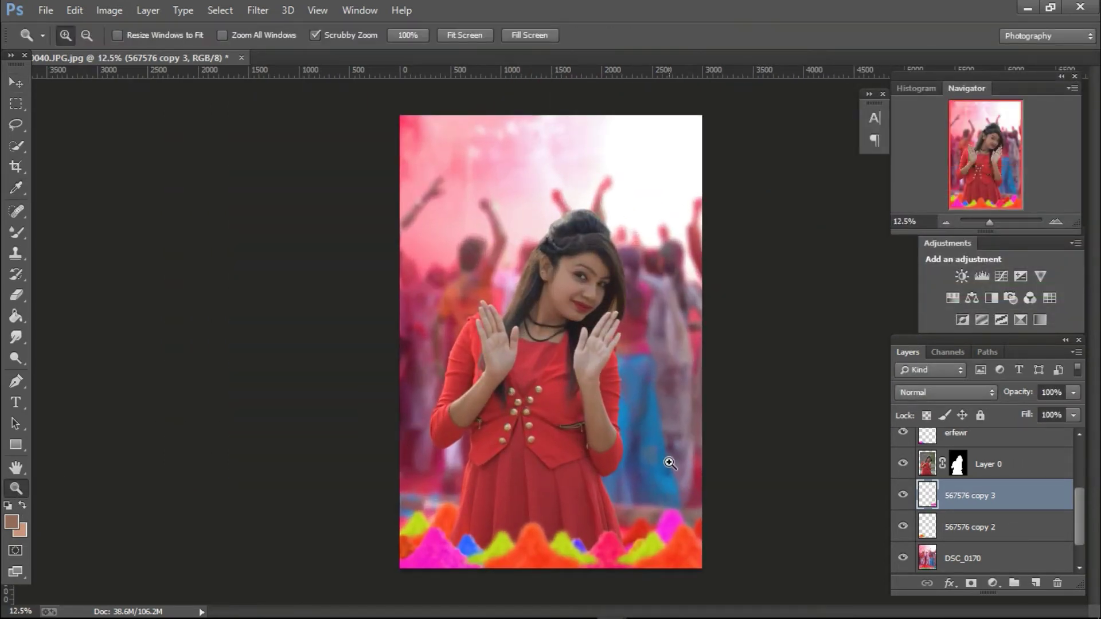
pyautogui.moveTo(679, 347); pyautogui.dragTo(683, 347)
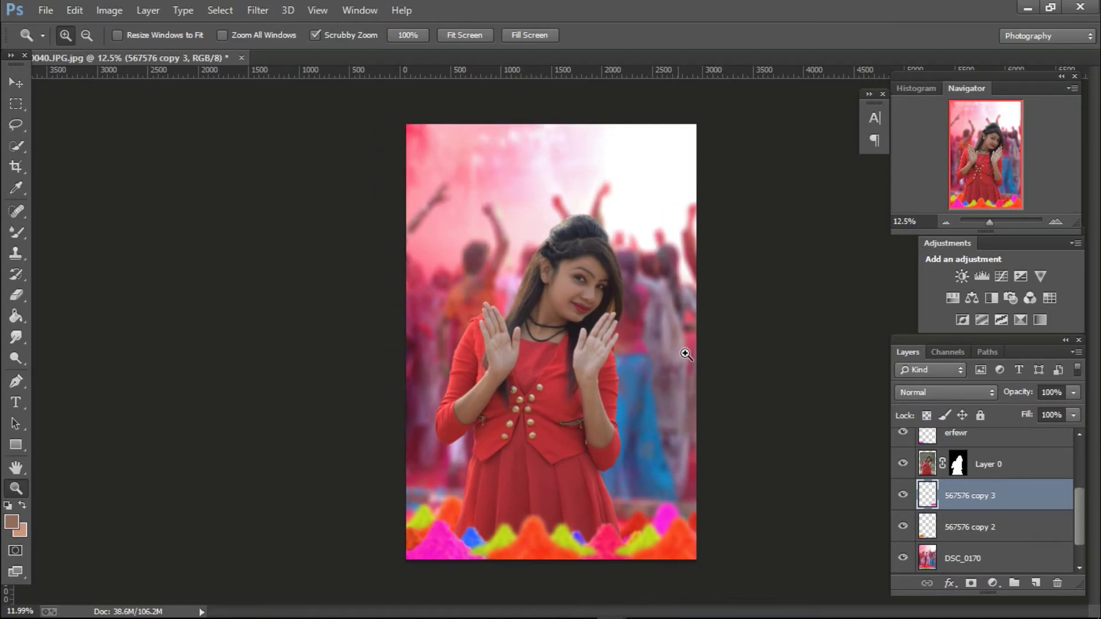
pyautogui.click(956, 466)
# - Apply Shadows/Highlights to the girl on Layer 0 with shadow Tonal Width about 46
pyautogui.click(109, 10)
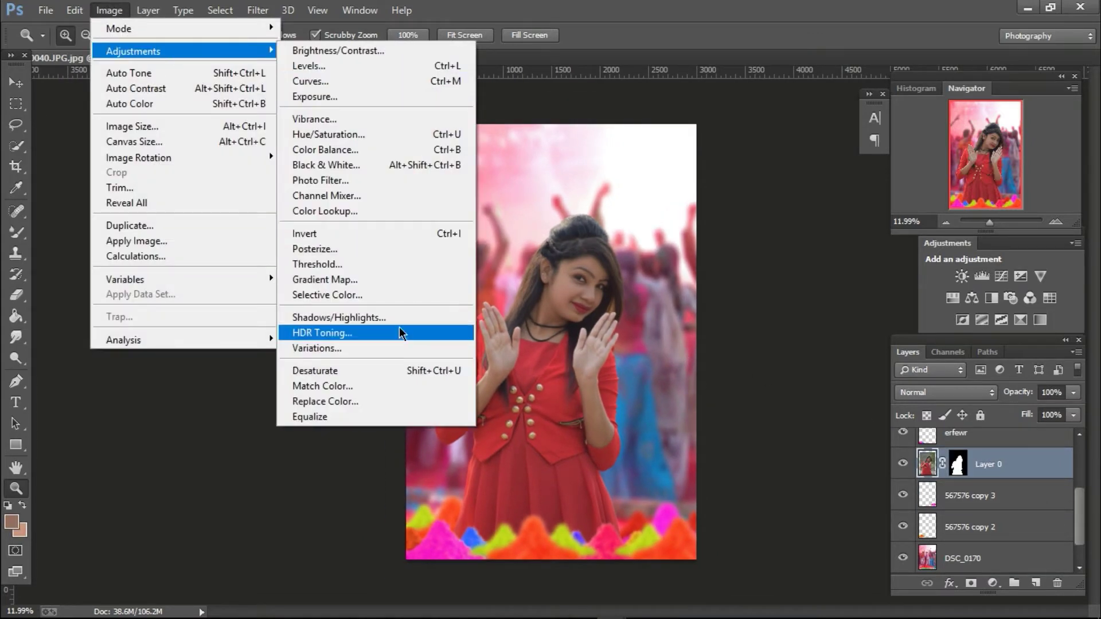
pyautogui.click(397, 317)
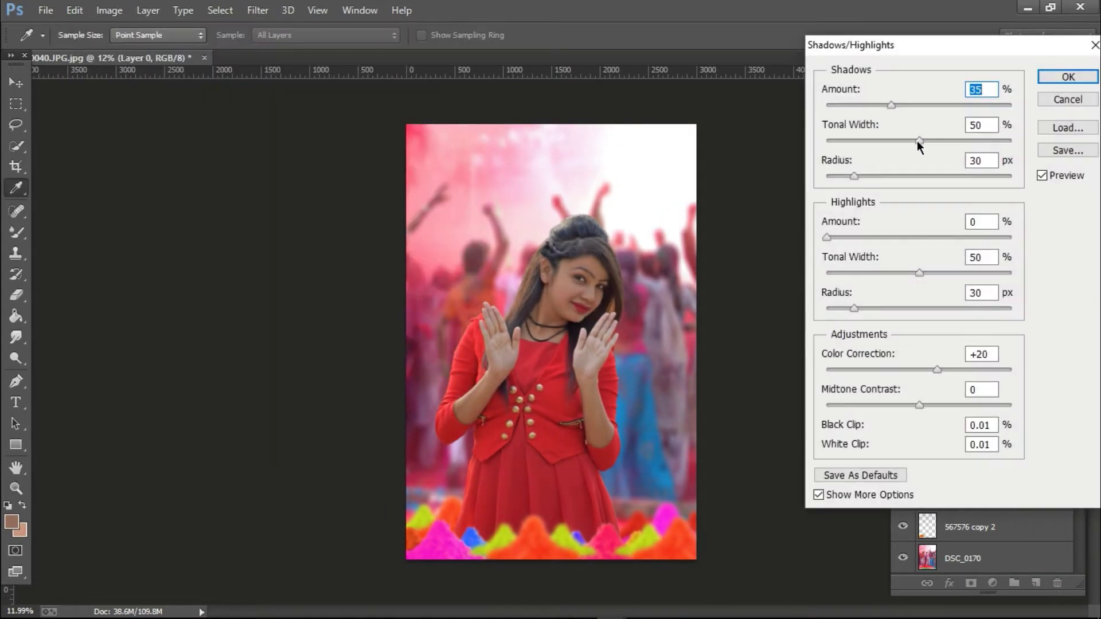
pyautogui.moveTo(917, 140); pyautogui.dragTo(911, 141)
pyautogui.click(1057, 76)
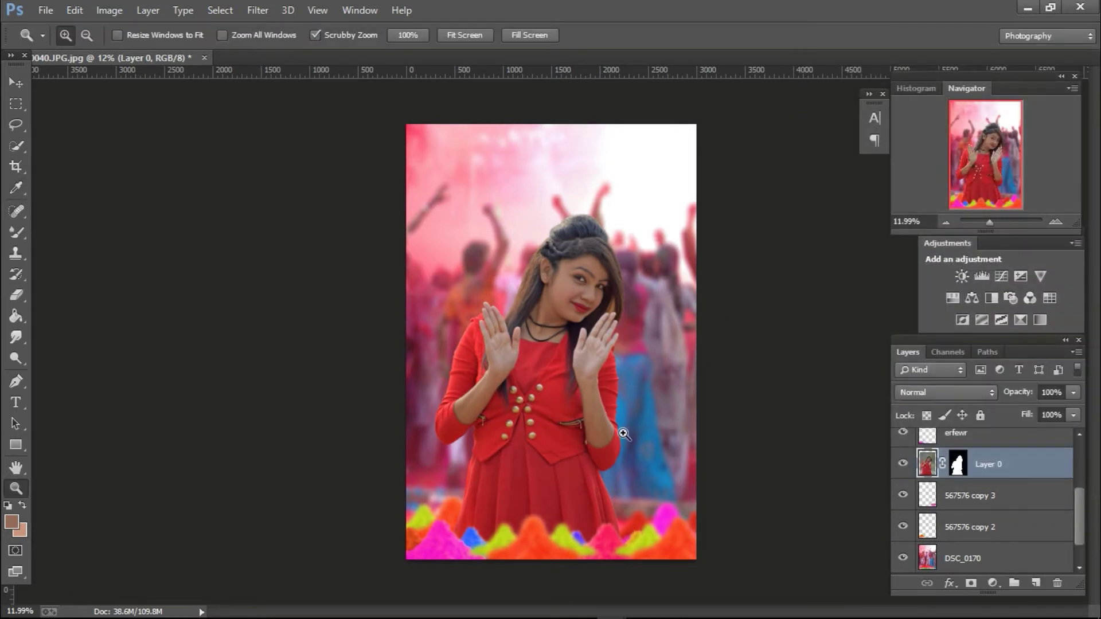
# - Merge the 567576 copy, 567576, erfewr copy and erfewr powder layers
pyautogui.moveTo(631, 418); pyautogui.dragTo(621, 417)
pyautogui.scroll(3, 1026, 470)
pyautogui.click(1026, 436)
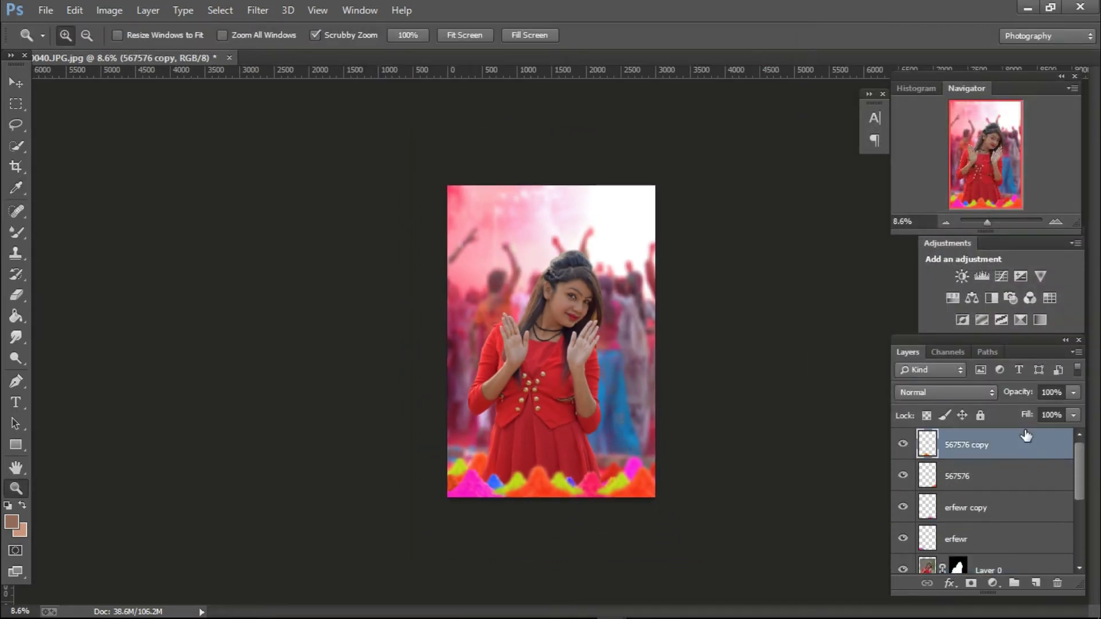
pyautogui.keyDown('ctrl'); pyautogui.click(1015, 476); pyautogui.keyUp('ctrl')
pyautogui.keyDown('ctrl'); pyautogui.click(1014, 507); pyautogui.keyUp('ctrl')
pyautogui.keyDown('ctrl'); pyautogui.click(1014, 539); pyautogui.keyUp('ctrl')
pyautogui.rightClick(1014, 539)
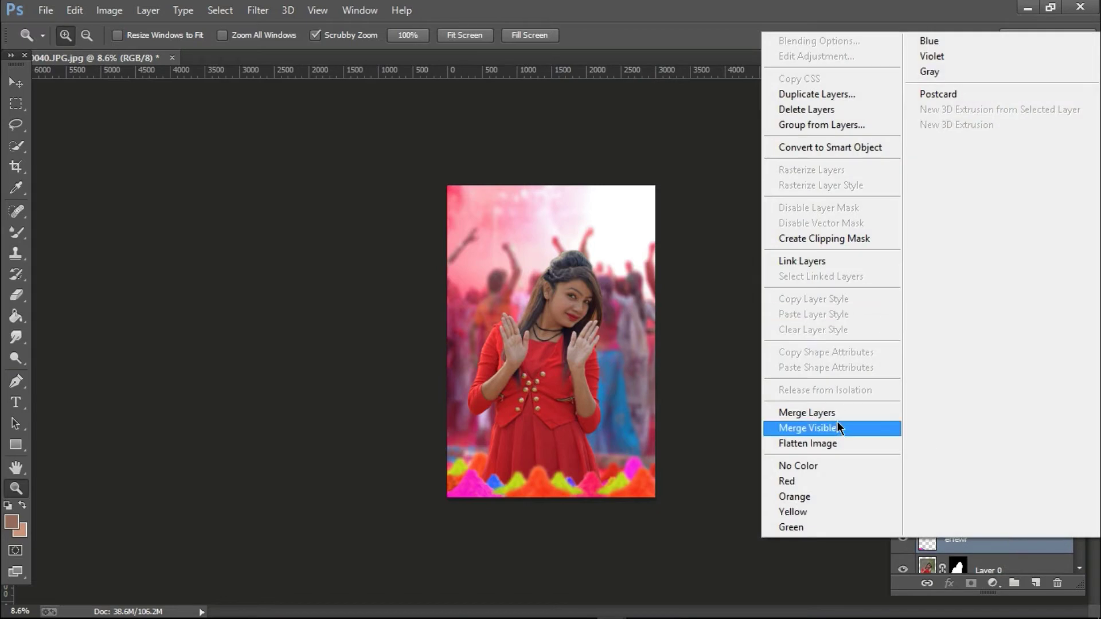
pyautogui.click(834, 411)
# - Merge the two remaining 567576 copy powder layers into one
pyautogui.click(986, 507)
pyautogui.keyDown('shift'); pyautogui.click(986, 539); pyautogui.keyUp('shift')
pyautogui.rightClick(986, 539)
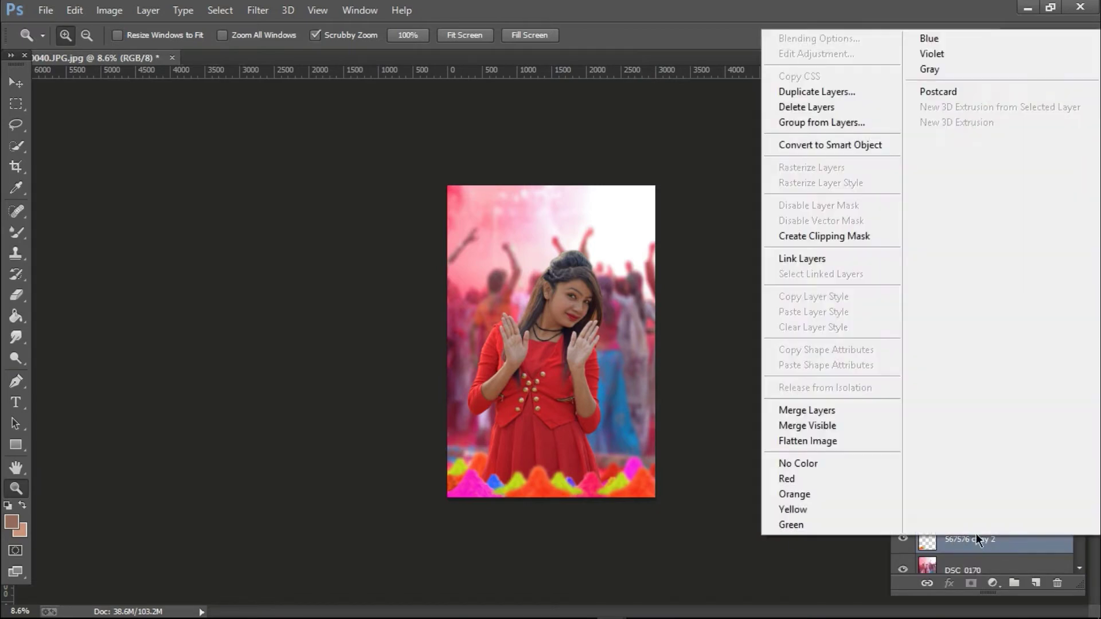
pyautogui.click(825, 412)
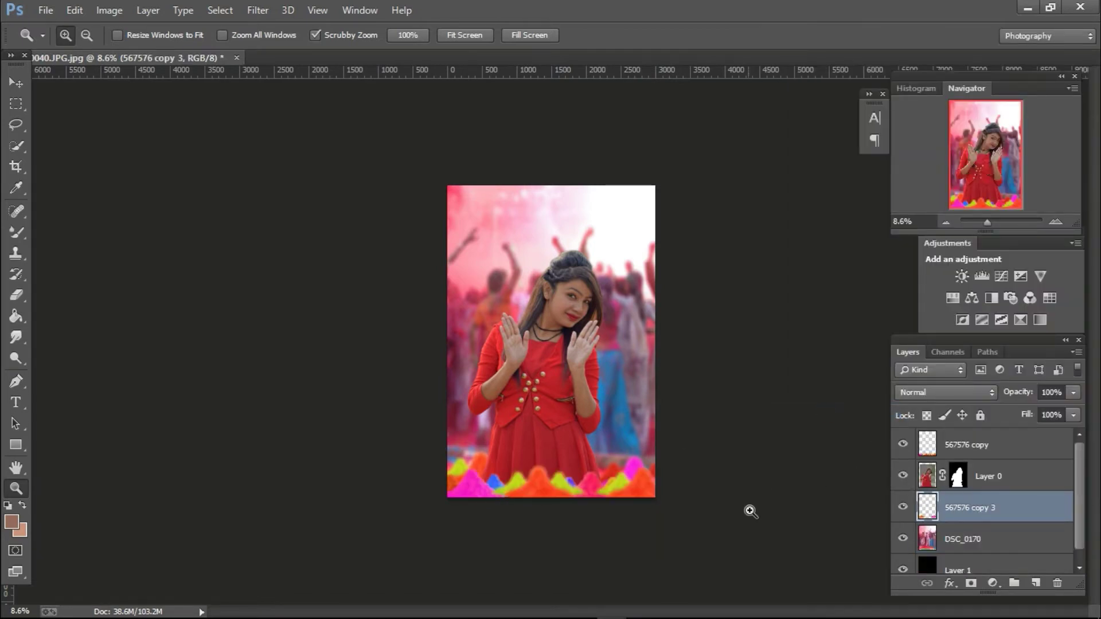
pyautogui.moveTo(613, 503); pyautogui.dragTo(659, 509)
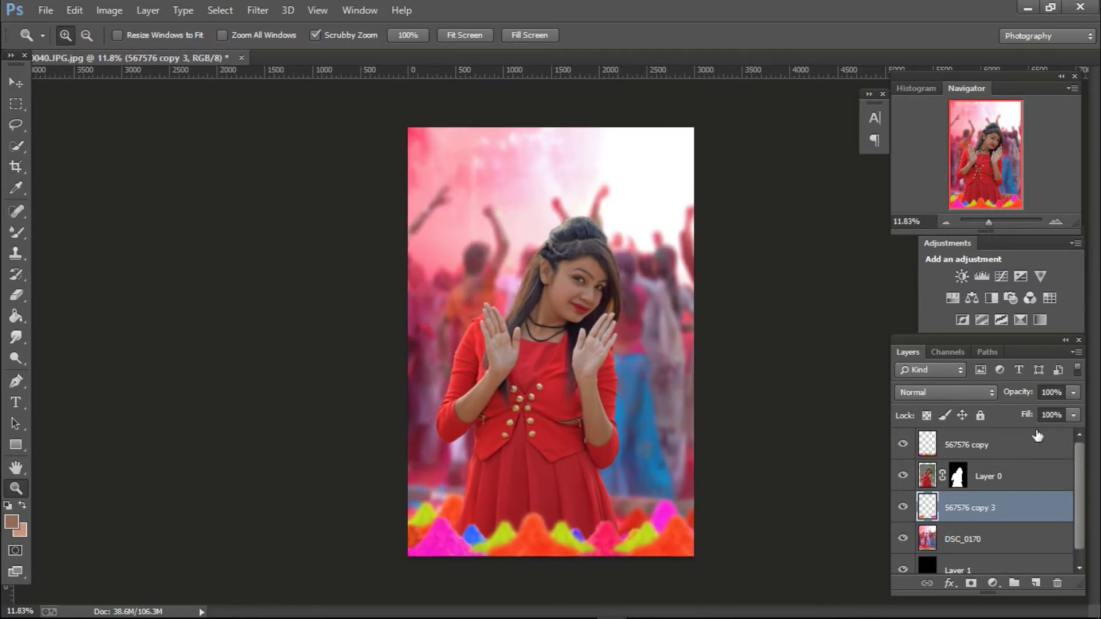
pyautogui.click(1038, 436)
# - Place the embedded green powder image 54785686 over the girl's left forearm
pyautogui.click(45, 10)
pyautogui.click(117, 243)
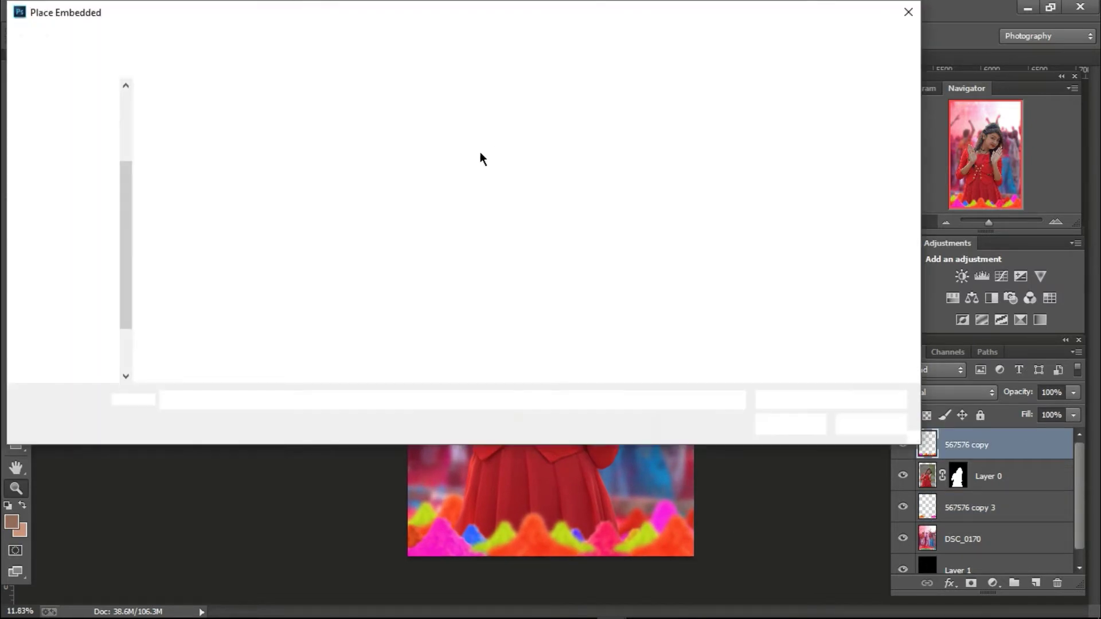
pyautogui.doubleClick(539, 124)
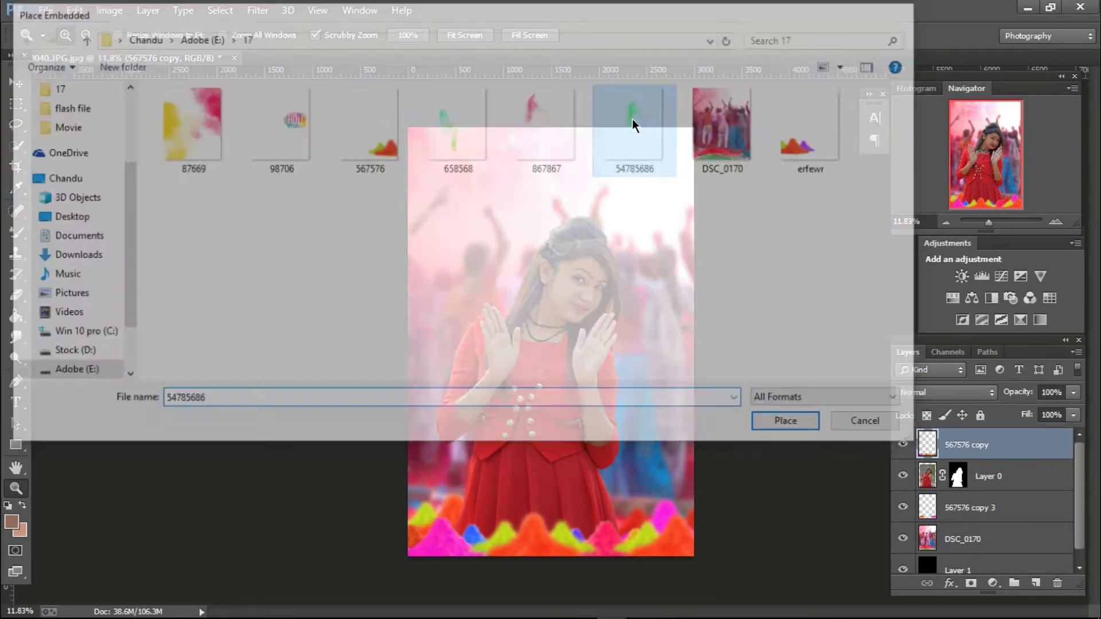
pyautogui.moveTo(584, 335)
pyautogui.mouseDown()
pyautogui.moveTo(539, 369)
pyautogui.moveTo(540, 406)
pyautogui.mouseUp()
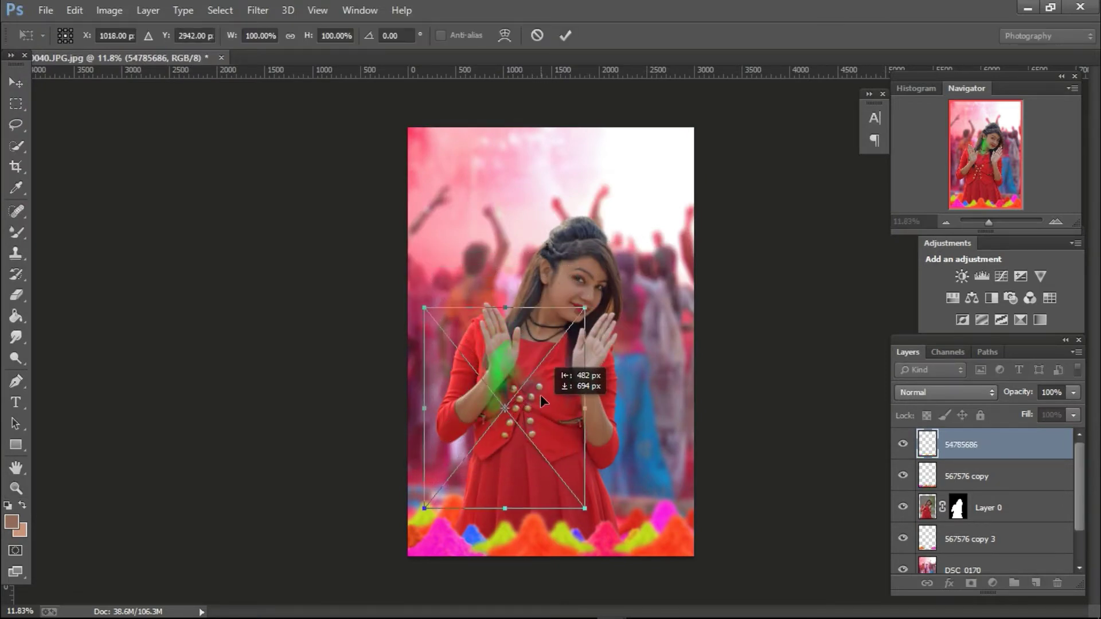
pyautogui.click(568, 36)
pyautogui.press('z')
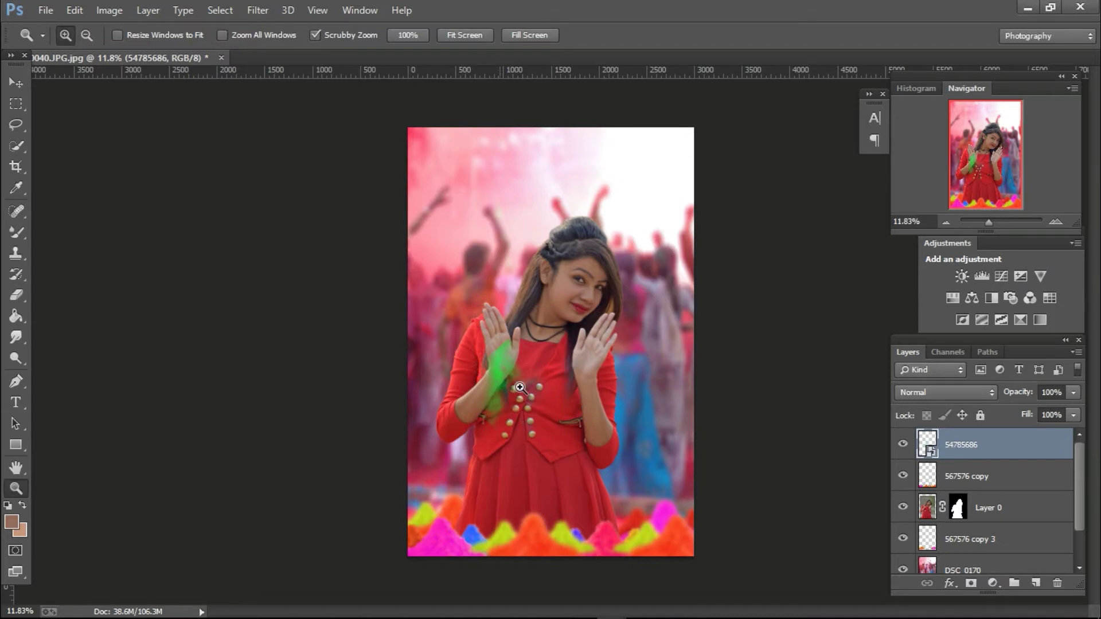
pyautogui.moveTo(520, 388); pyautogui.dragTo(590, 418)
# - Rasterize the green powder layer and pick the plain Eraser
pyautogui.rightClick(974, 446)
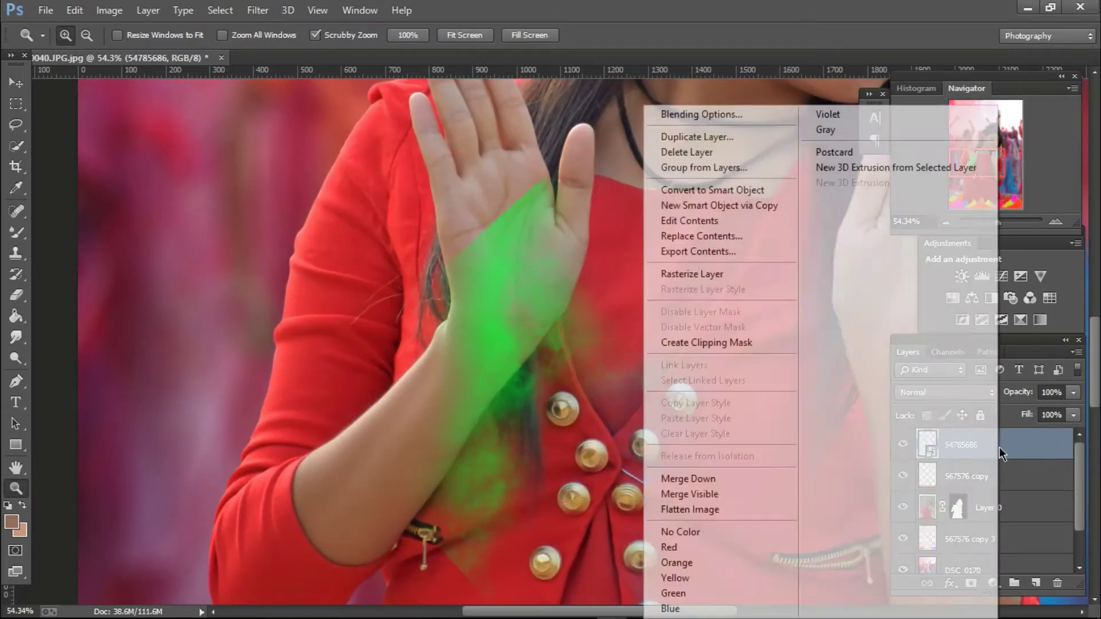
pyautogui.click(747, 273)
pyautogui.click(15, 295)
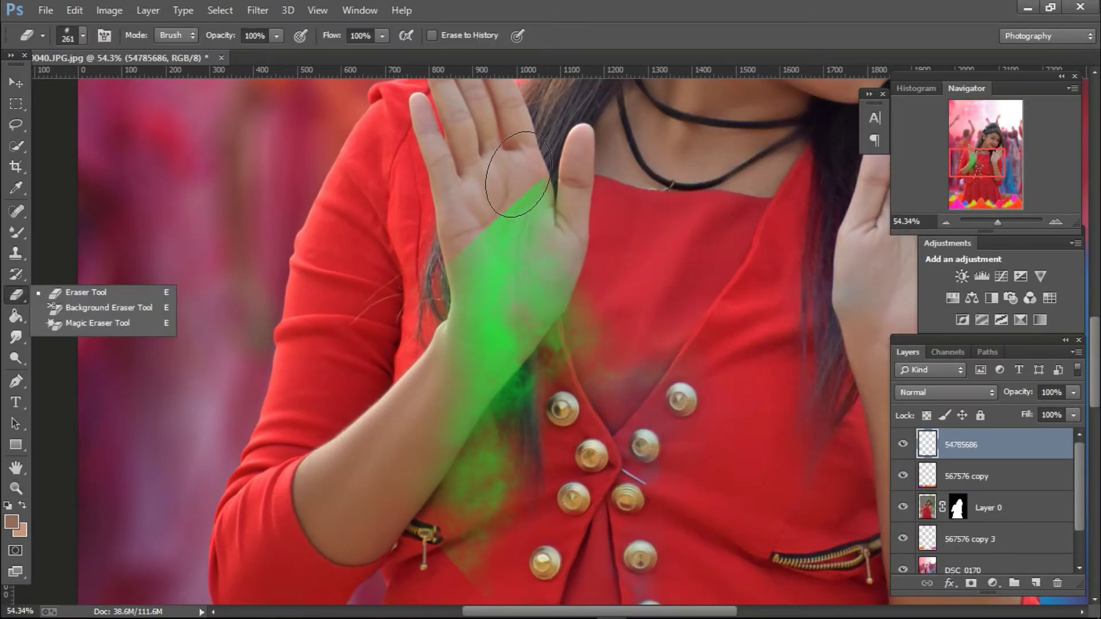
pyautogui.click(517, 173)
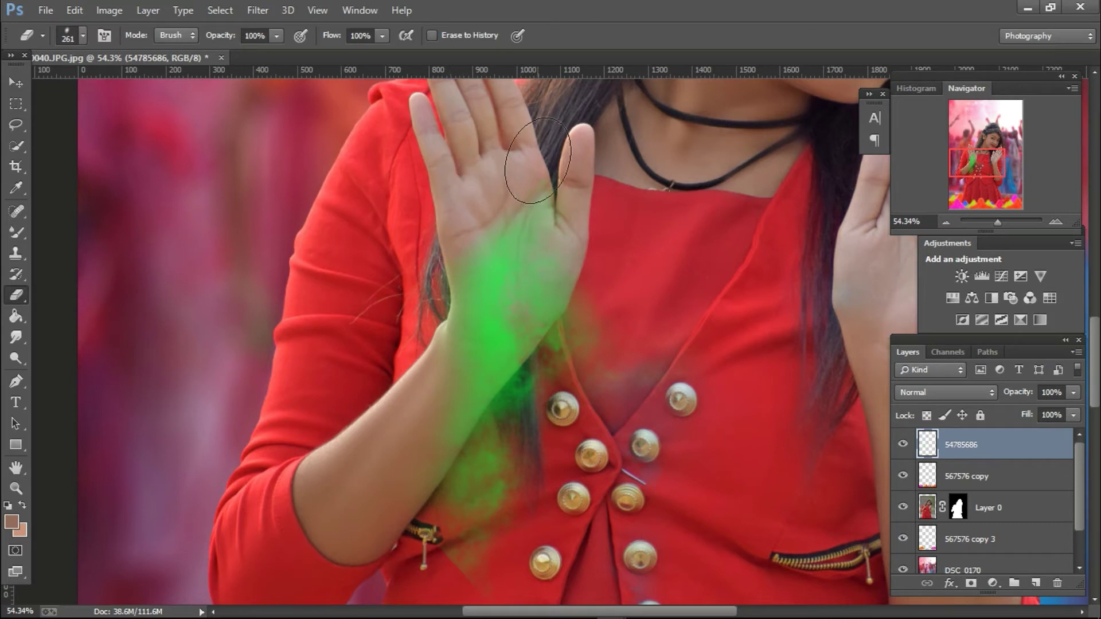
pyautogui.hscroll(5, 684, 588)
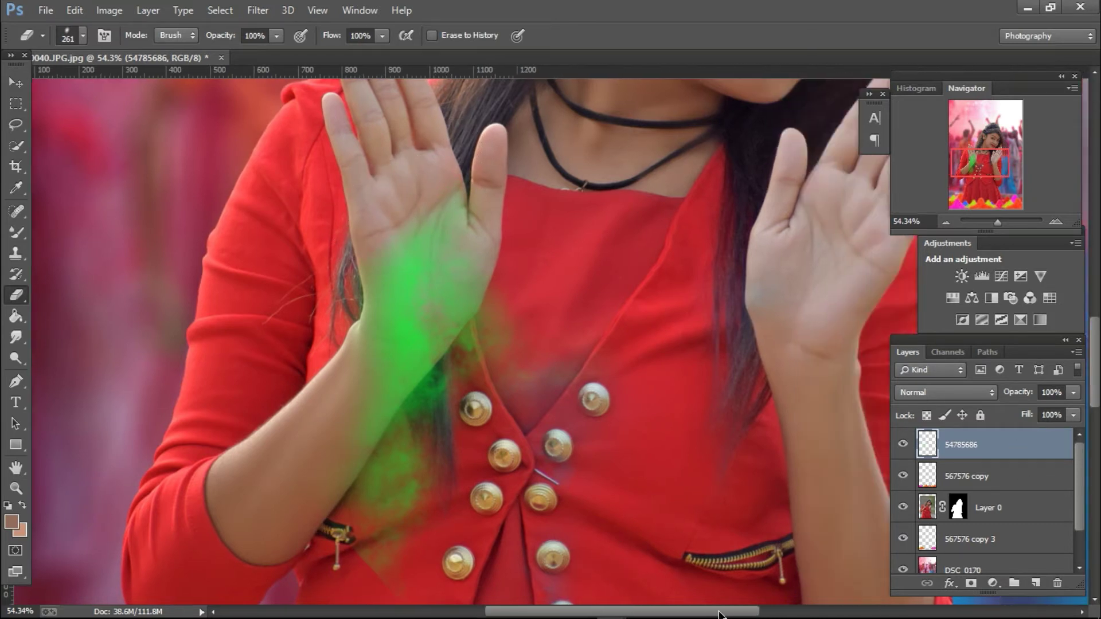
# - Duplicate the green powder, flip the copy horizontally, and move it onto the right forearm
pyautogui.moveTo(1017, 446); pyautogui.dragTo(1035, 583)
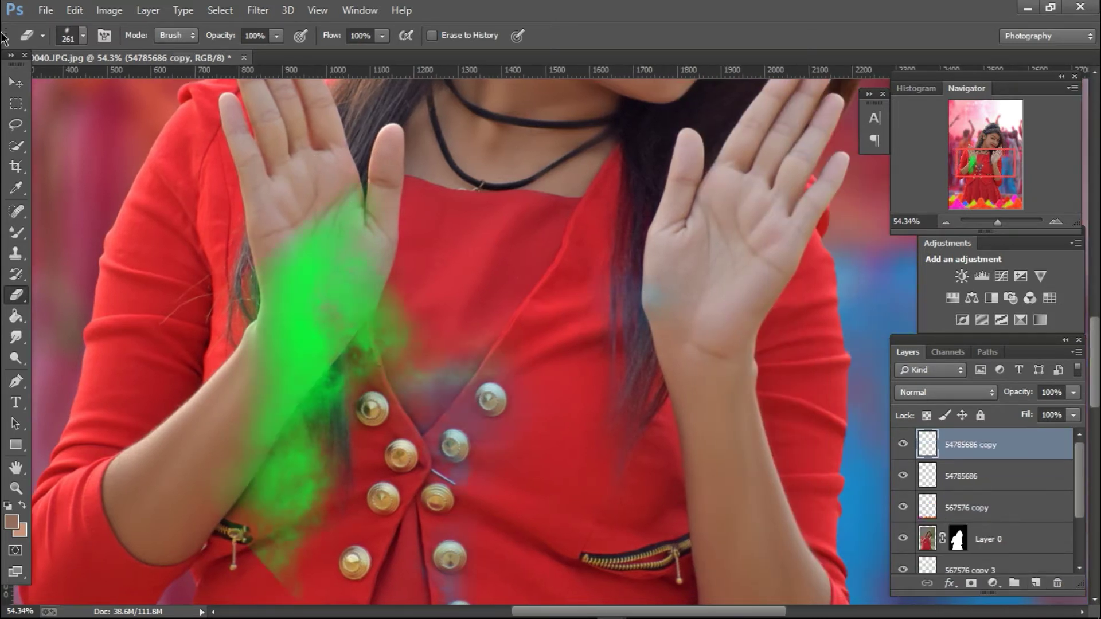
pyautogui.click(15, 83)
pyautogui.hotkey('ctrl', 't')
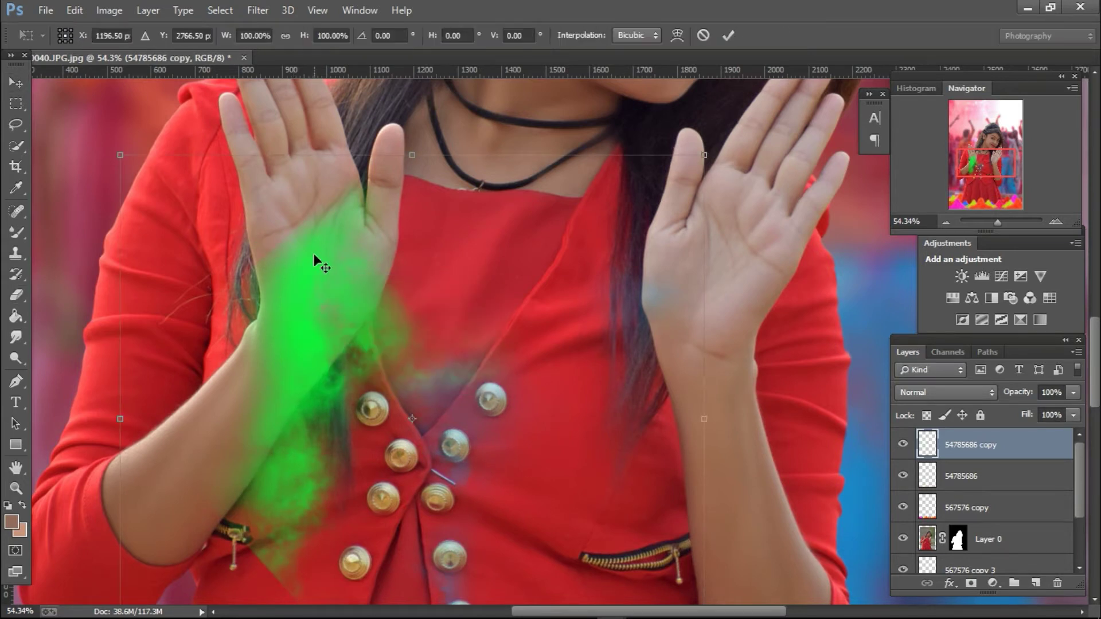
pyautogui.rightClick(314, 253)
pyautogui.click(464, 490)
pyautogui.moveTo(435, 375); pyautogui.dragTo(552, 408)
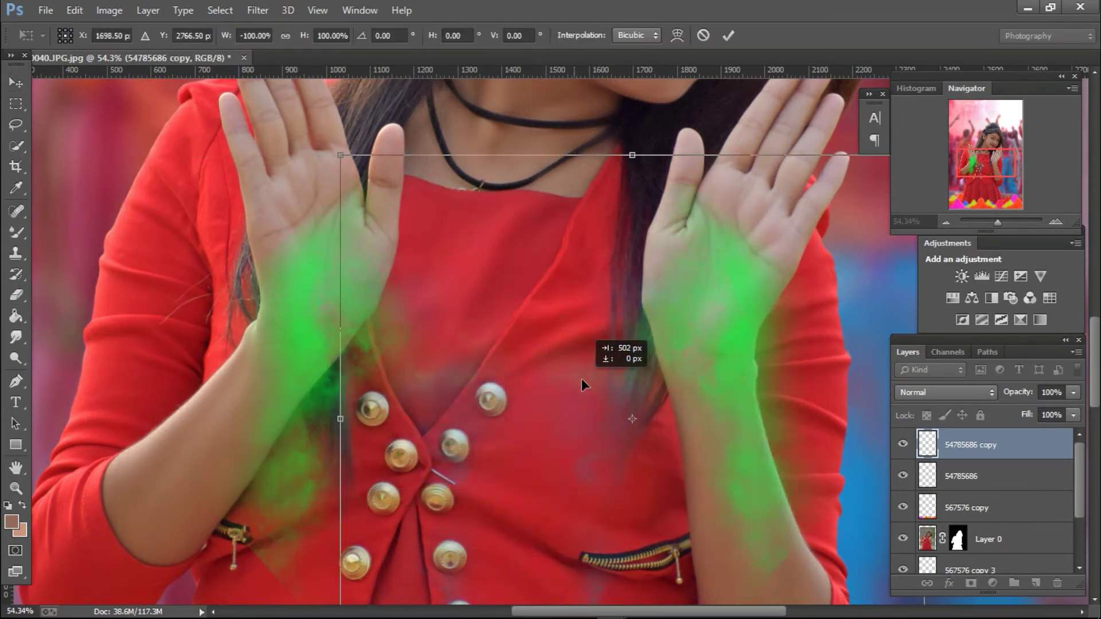
pyautogui.click(728, 35)
# - Try Darker Color blending on the green copy, then restore Normal
pyautogui.click(946, 392)
pyautogui.click(936, 97)
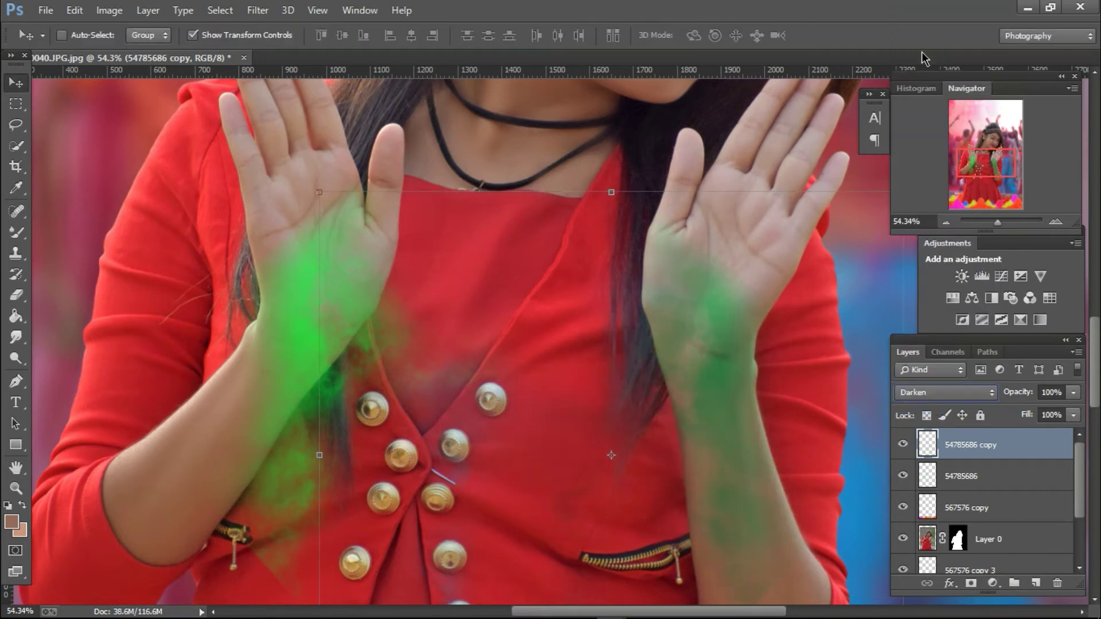
pyautogui.click(945, 396)
pyautogui.click(925, 8)
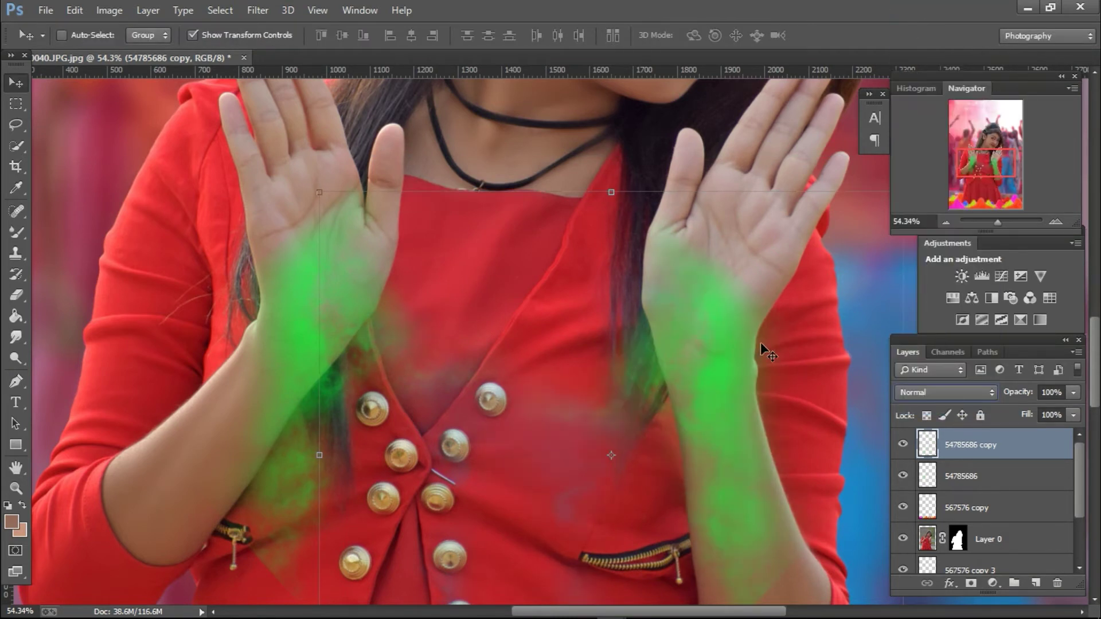
pyautogui.click(16, 488)
pyautogui.moveTo(831, 516); pyautogui.dragTo(813, 522)
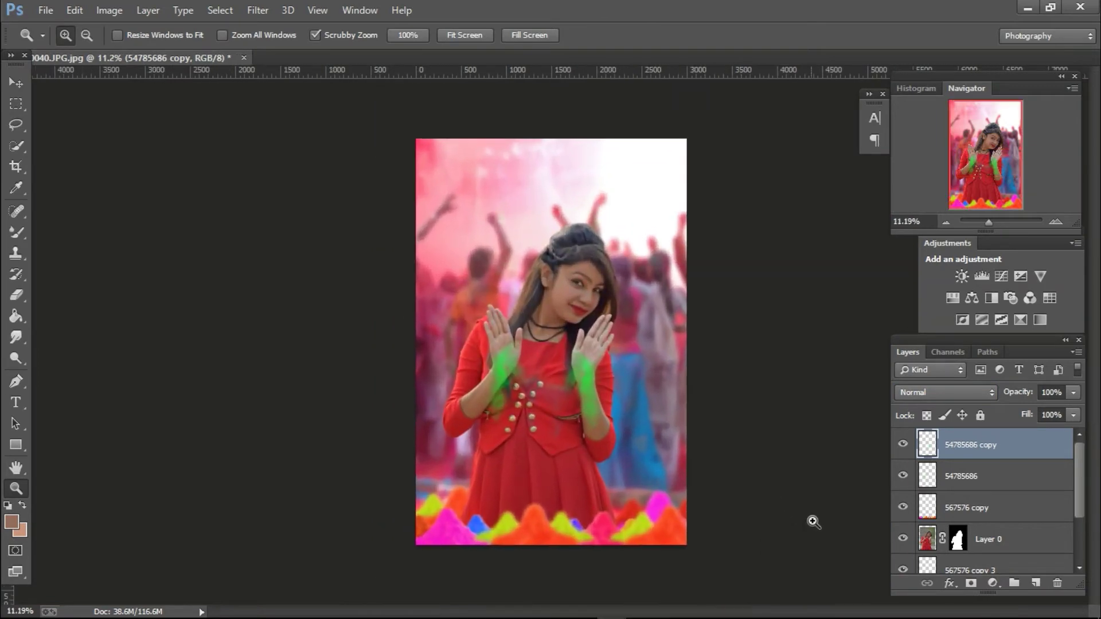
# - Place the embedded pink powder image 867867 near the girl's face
pyautogui.click(45, 10)
pyautogui.click(148, 242)
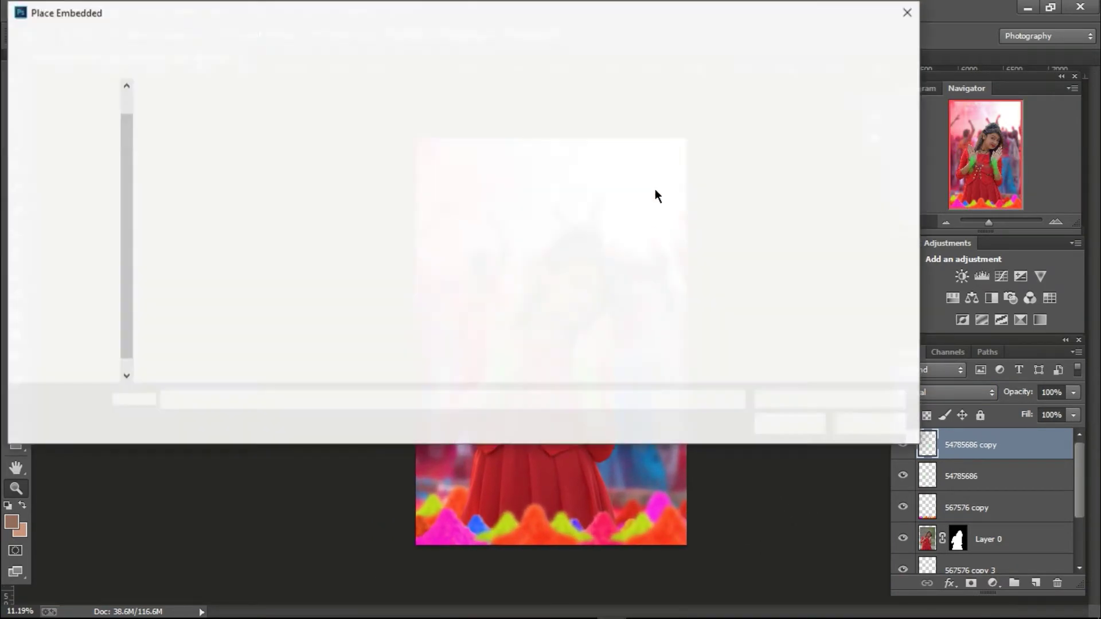
pyautogui.doubleClick(542, 126)
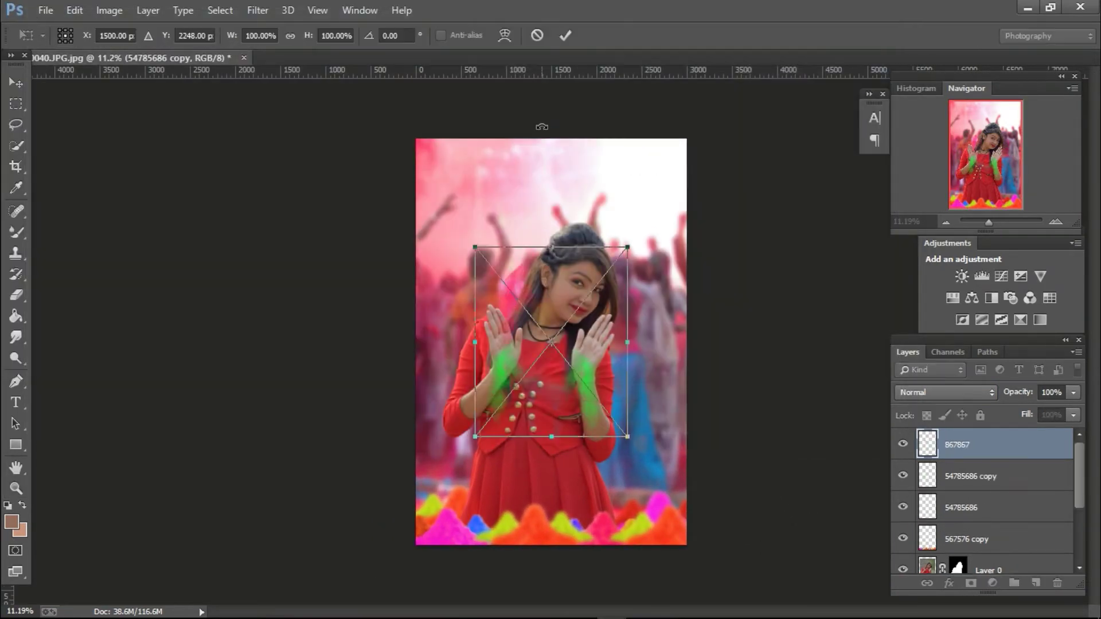
pyautogui.moveTo(545, 316); pyautogui.dragTo(593, 309)
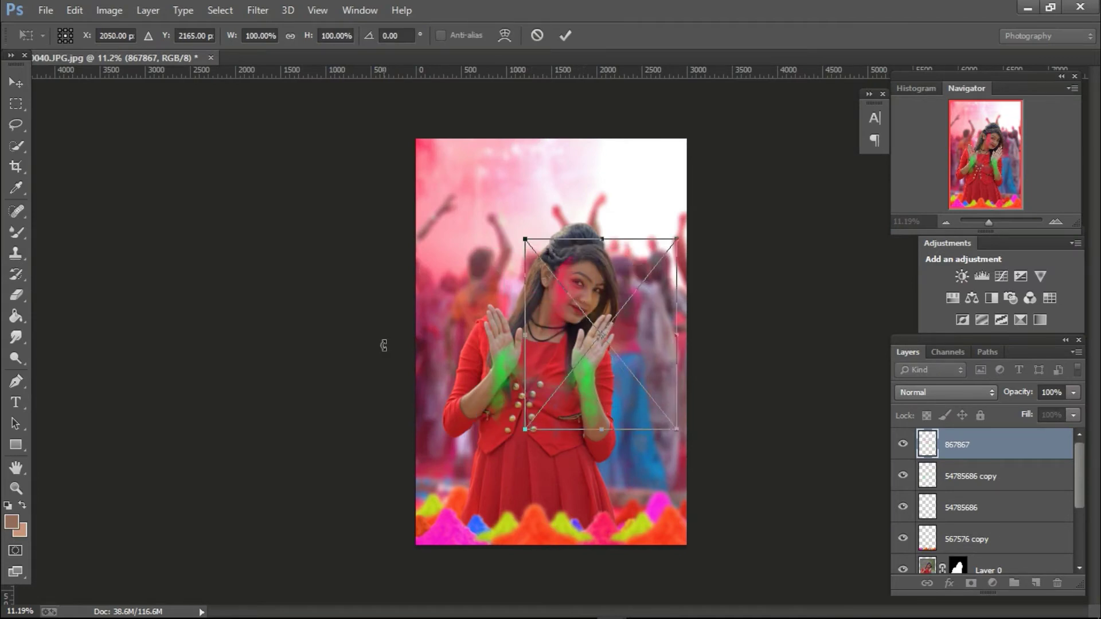
pyautogui.click(19, 492)
pyautogui.click(493, 245)
pyautogui.moveTo(602, 263); pyautogui.dragTo(682, 329)
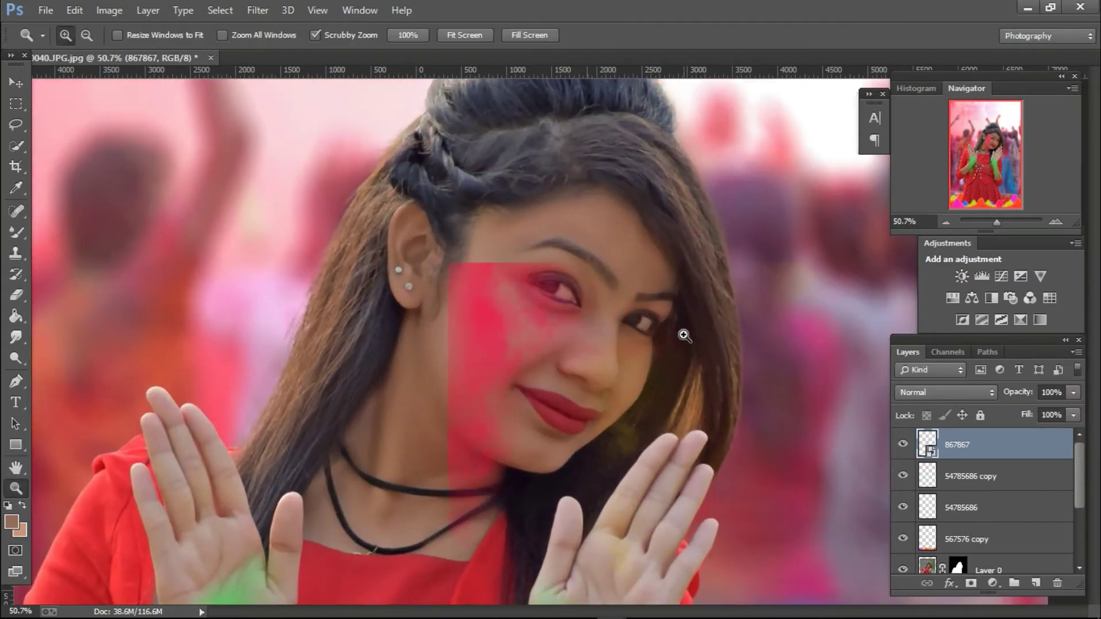
pyautogui.moveTo(633, 295); pyautogui.dragTo(634, 290)
# - Position the pink powder on her cheek, rotated about 10.38°
pyautogui.rightClick(969, 445)
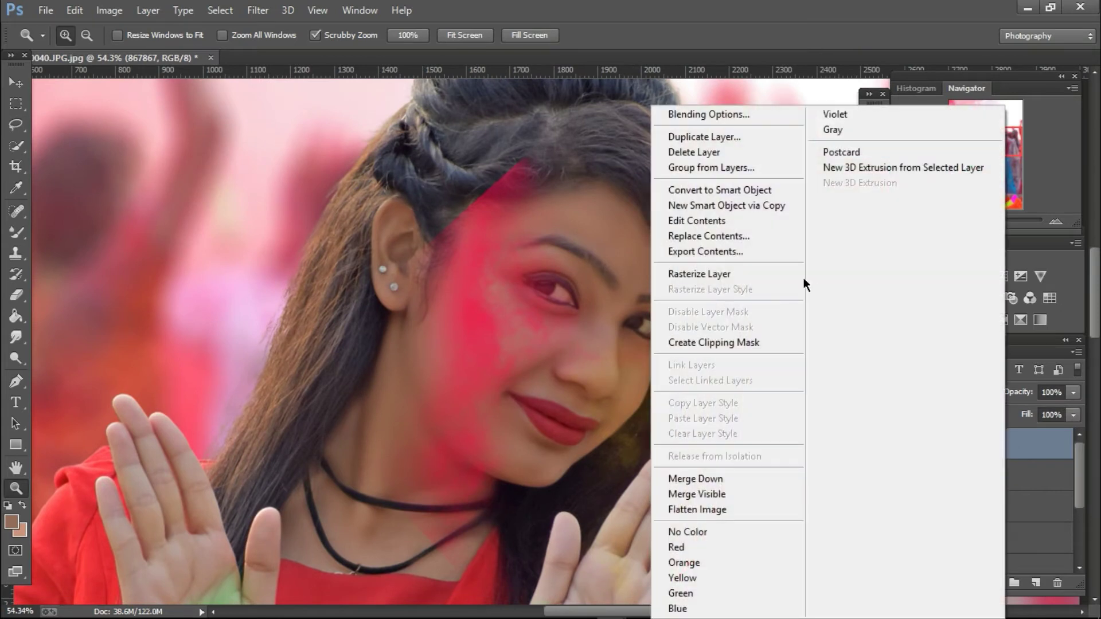
pyautogui.click(44, 96)
pyautogui.press('v')
pyautogui.moveTo(570, 397); pyautogui.dragTo(581, 383)
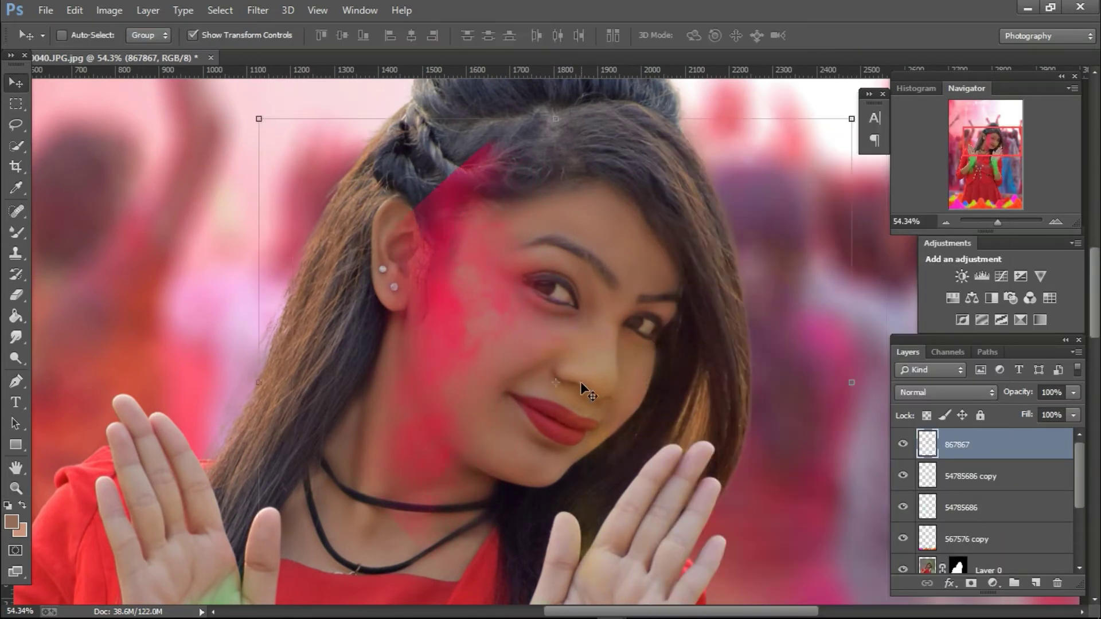
pyautogui.moveTo(758, 101); pyautogui.dragTo(811, 144)
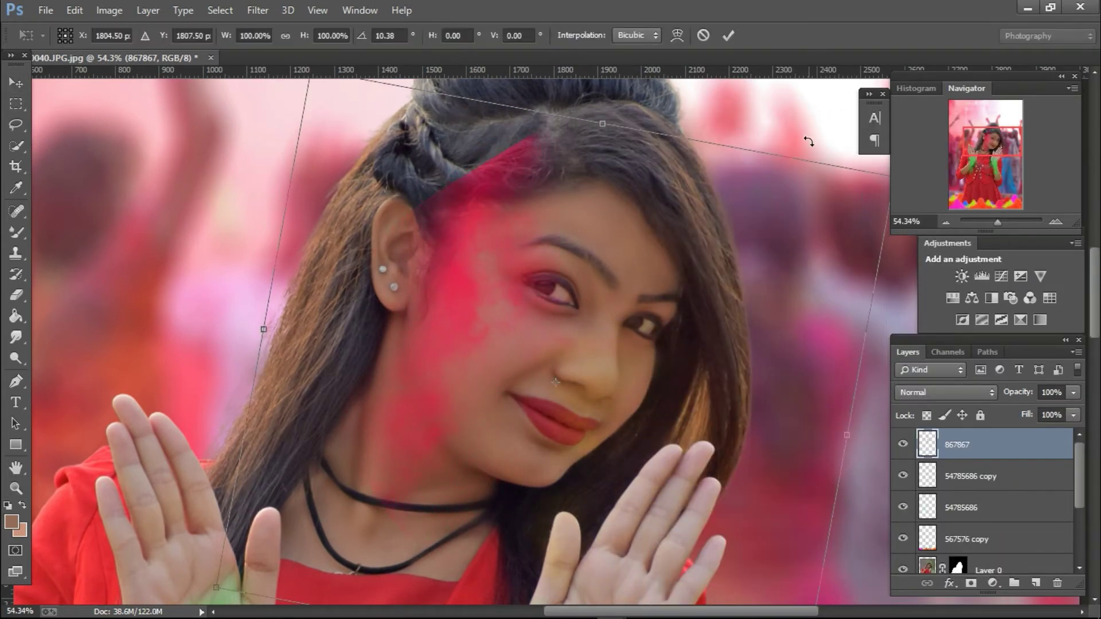
pyautogui.moveTo(578, 235); pyautogui.dragTo(586, 266)
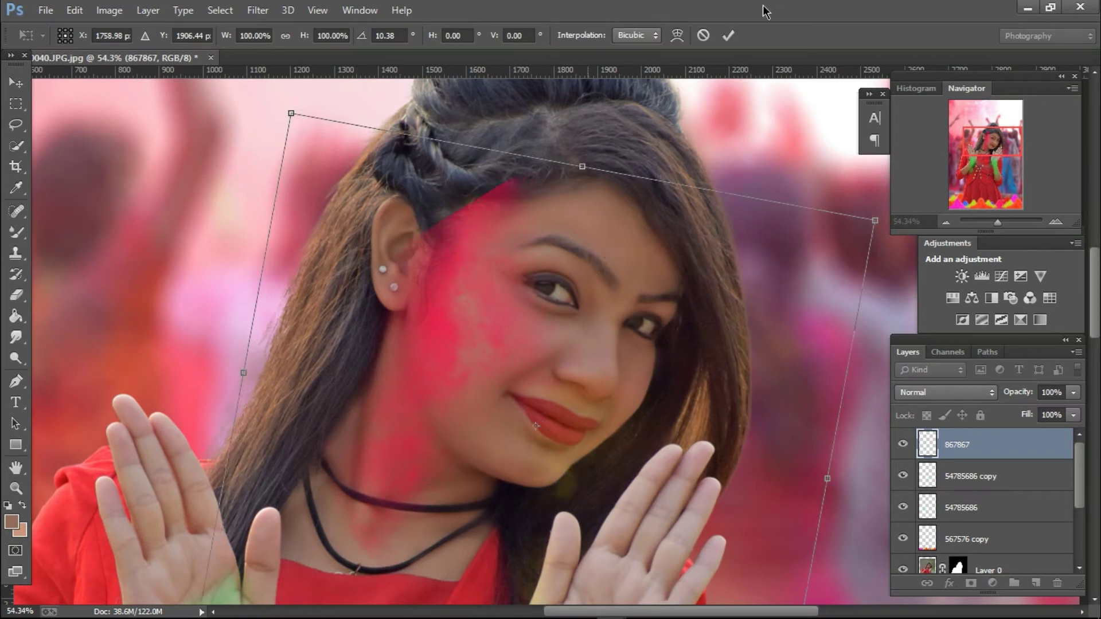
pyautogui.click(728, 35)
# - Set the pink powder layer's blend mode to Darken
pyautogui.click(945, 392)
pyautogui.click(924, 56)
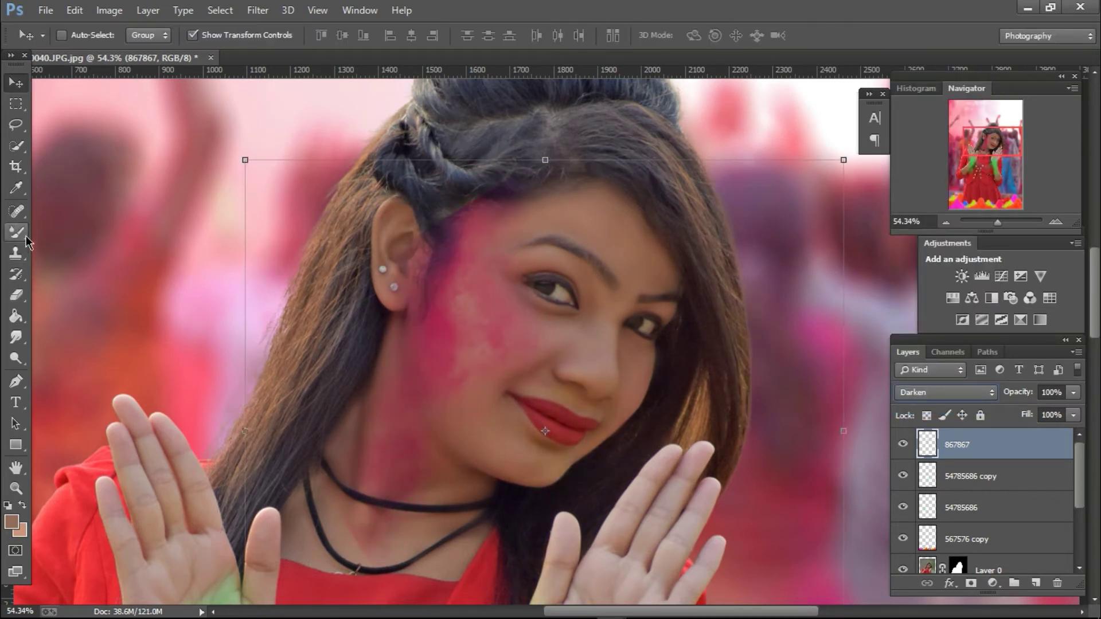
pyautogui.click(17, 297)
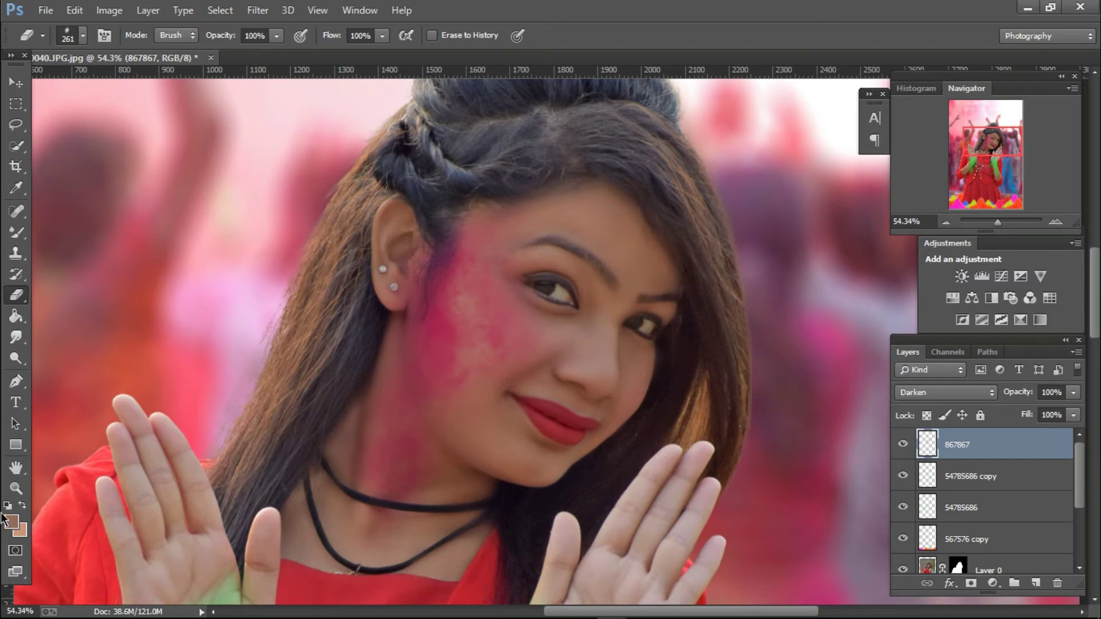
pyautogui.click(16, 488)
pyautogui.moveTo(447, 297); pyautogui.dragTo(113, 106)
# - Place another 867867 pink powder, flipped horizontally, over the right side of her face
pyautogui.click(45, 10)
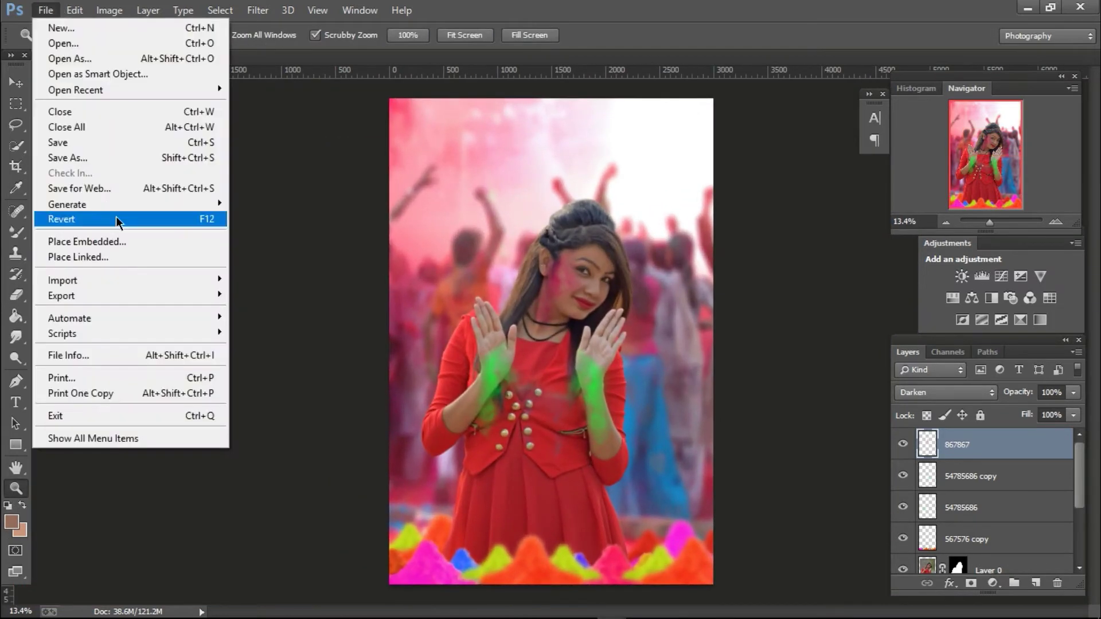
pyautogui.click(115, 241)
pyautogui.doubleClick(541, 117)
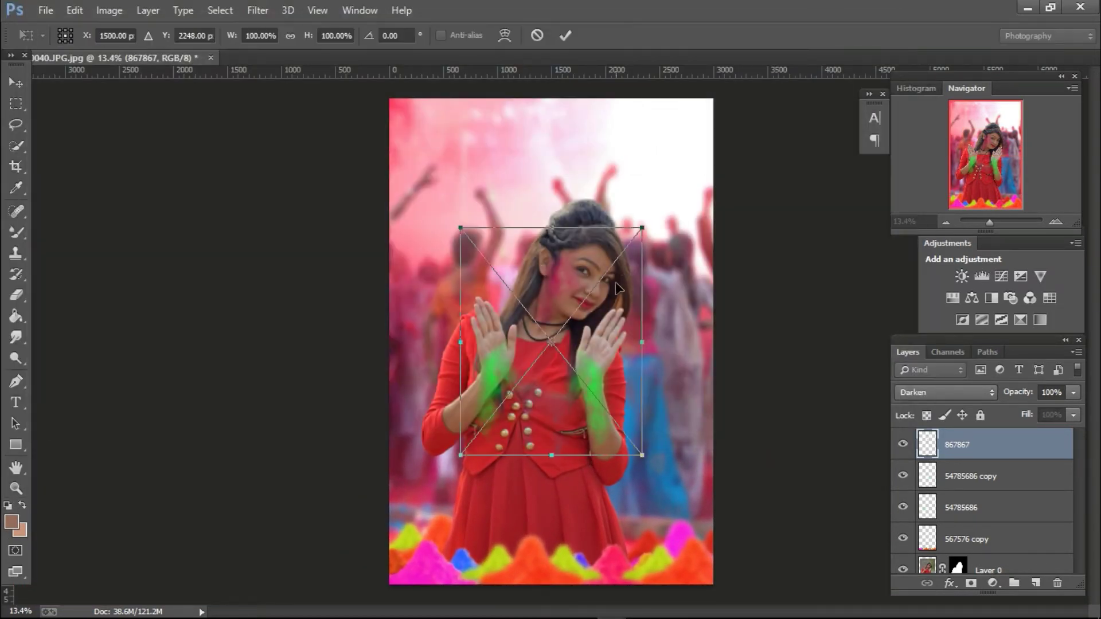
pyautogui.rightClick(596, 325)
pyautogui.click(636, 563)
pyautogui.moveTo(576, 344); pyautogui.dragTo(581, 320)
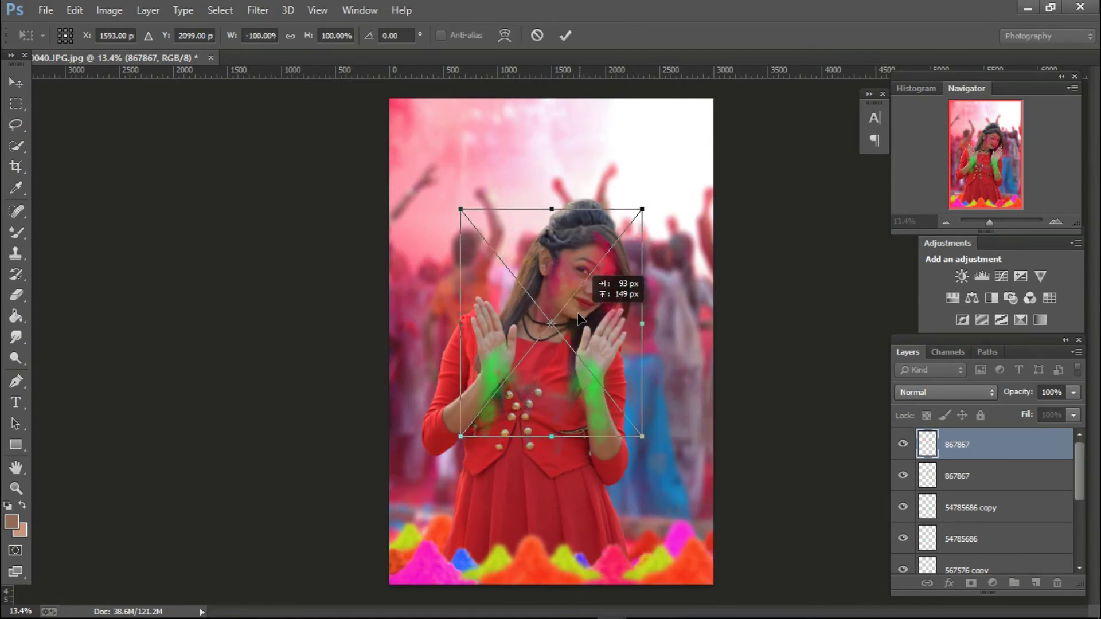
pyautogui.click(565, 36)
# - Erase pink powder near her right eye, undoing the last stroke
pyautogui.press('z')
pyautogui.moveTo(640, 284); pyautogui.dragTo(749, 344)
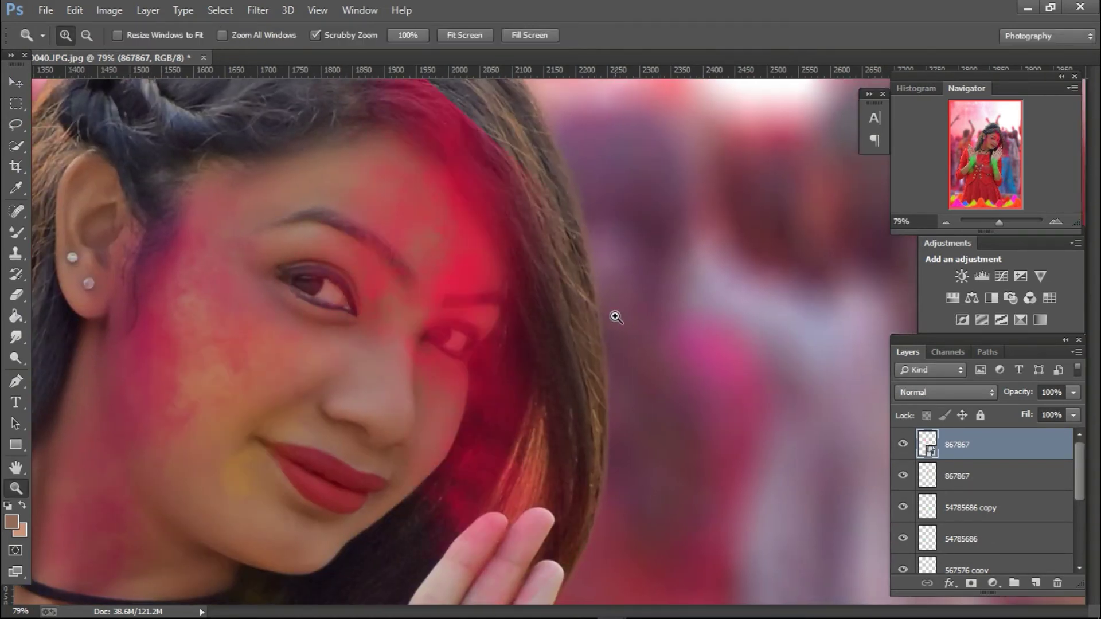
pyautogui.moveTo(616, 317); pyautogui.dragTo(599, 297)
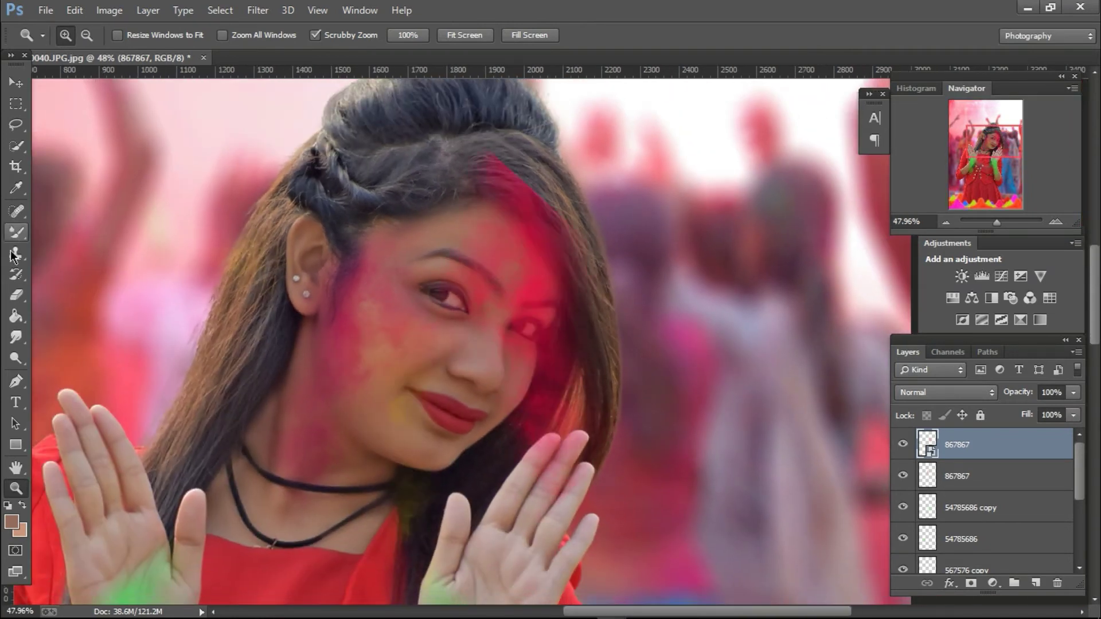
pyautogui.click(16, 295)
pyautogui.click(132, 291)
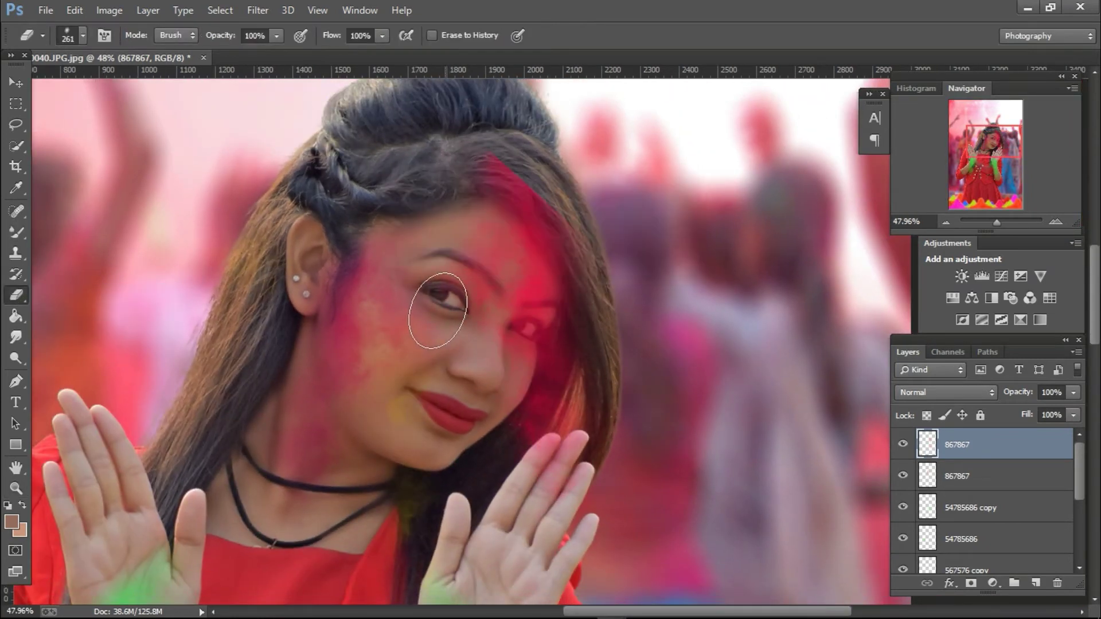
pyautogui.moveTo(515, 346); pyautogui.dragTo(517, 337)
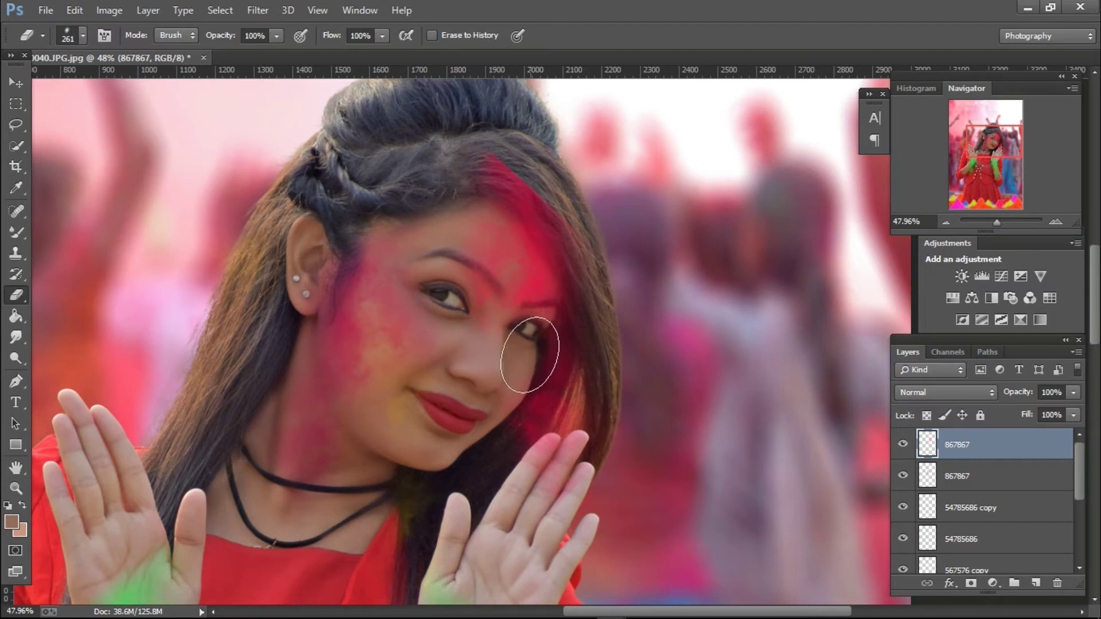
pyautogui.hotkey('ctrl', 'z')
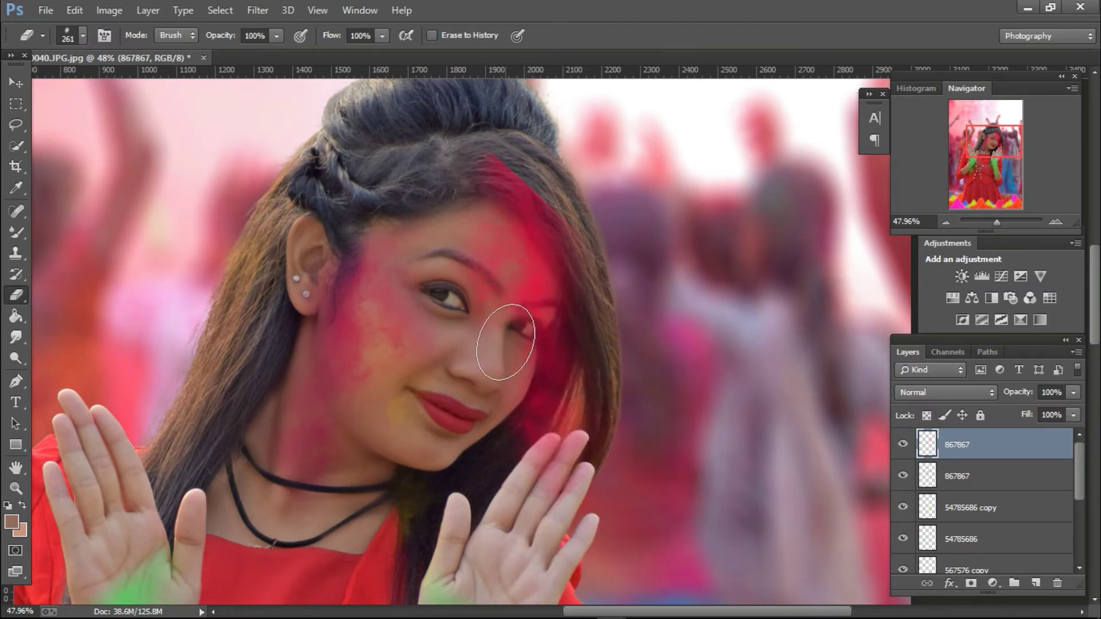
# - Flatten the eraser into a horizontal ellipse and clear powder around the eye and down the cheek
pyautogui.rightClick(510, 344)
pyautogui.moveTo(559, 375); pyautogui.dragTo(571, 395)
pyautogui.click(522, 329)
pyautogui.moveTo(523, 329)
pyautogui.mouseDown()
pyautogui.moveTo(528, 348)
pyautogui.moveTo(497, 408)
pyautogui.mouseUp()
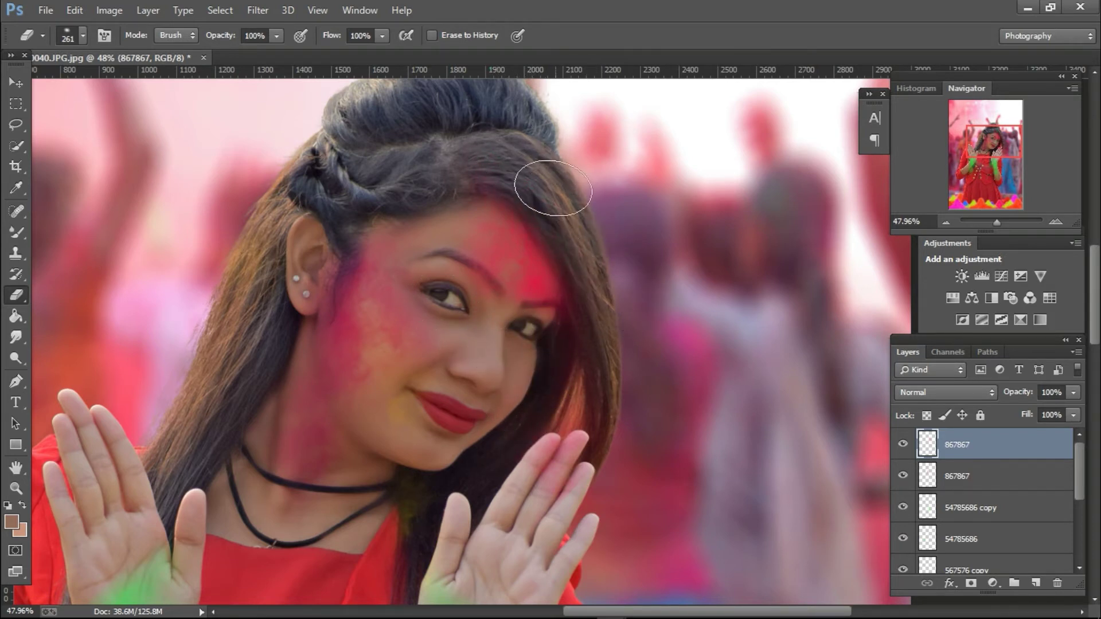
pyautogui.click(16, 487)
pyautogui.moveTo(659, 393)
pyautogui.mouseDown()
pyautogui.moveTo(646, 424)
pyautogui.moveTo(659, 434)
pyautogui.mouseUp()
# - Shift the hue of green powder layer 54785686 with Hue/Saturation
pyautogui.scroll(-3, 1083, 511)
pyautogui.click(990, 454)
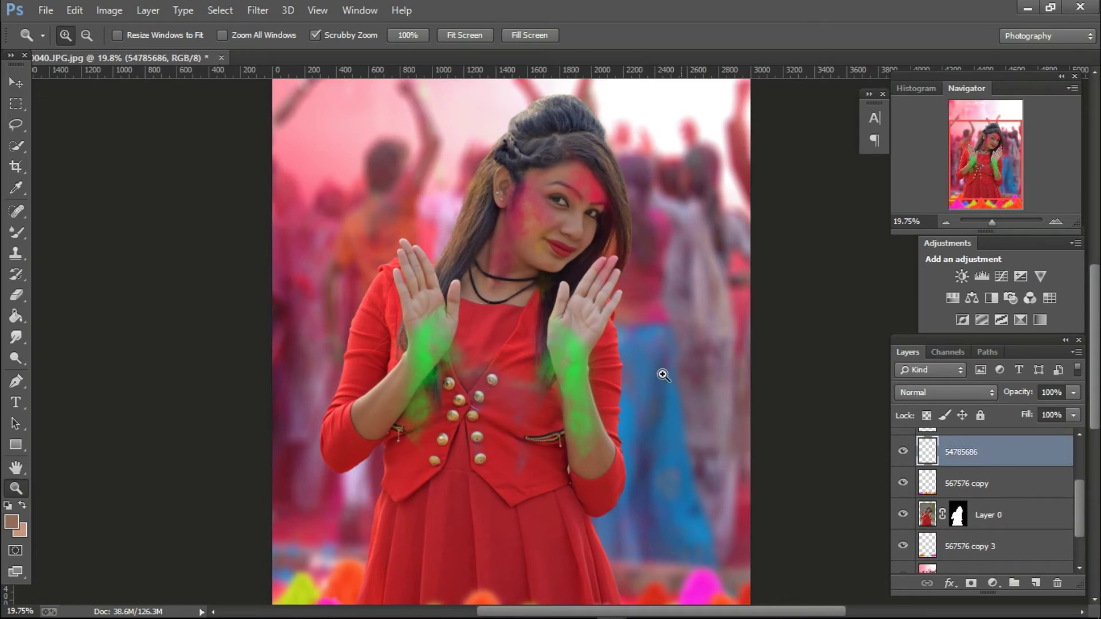
pyautogui.click(99, 9)
pyautogui.click(332, 132)
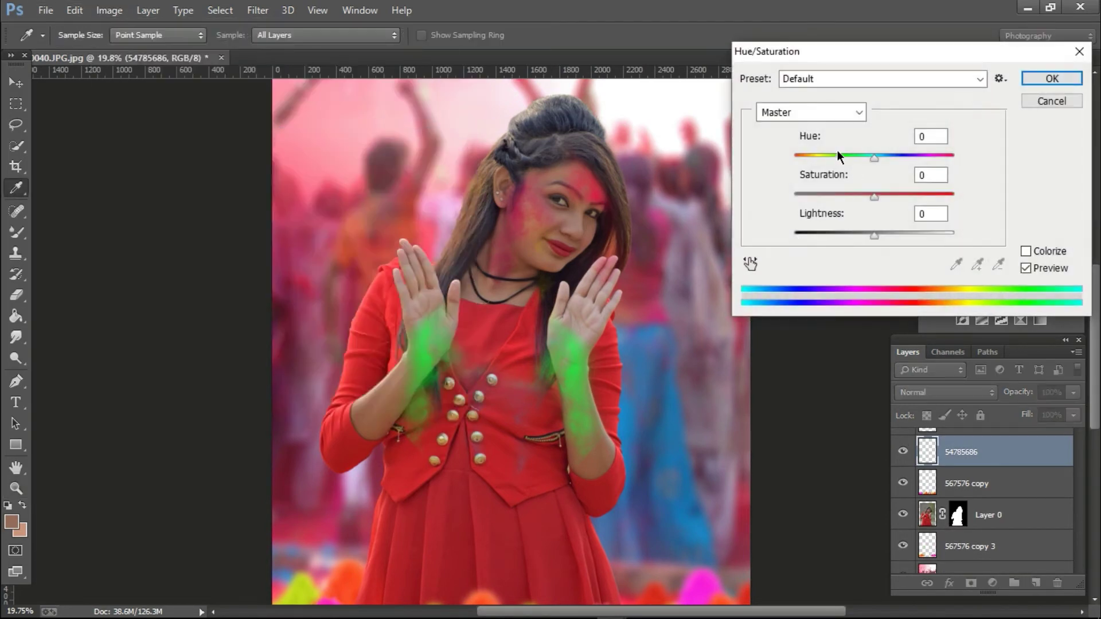
pyautogui.moveTo(874, 156)
pyautogui.mouseDown()
pyautogui.moveTo(800, 155)
pyautogui.moveTo(899, 158)
pyautogui.mouseUp()
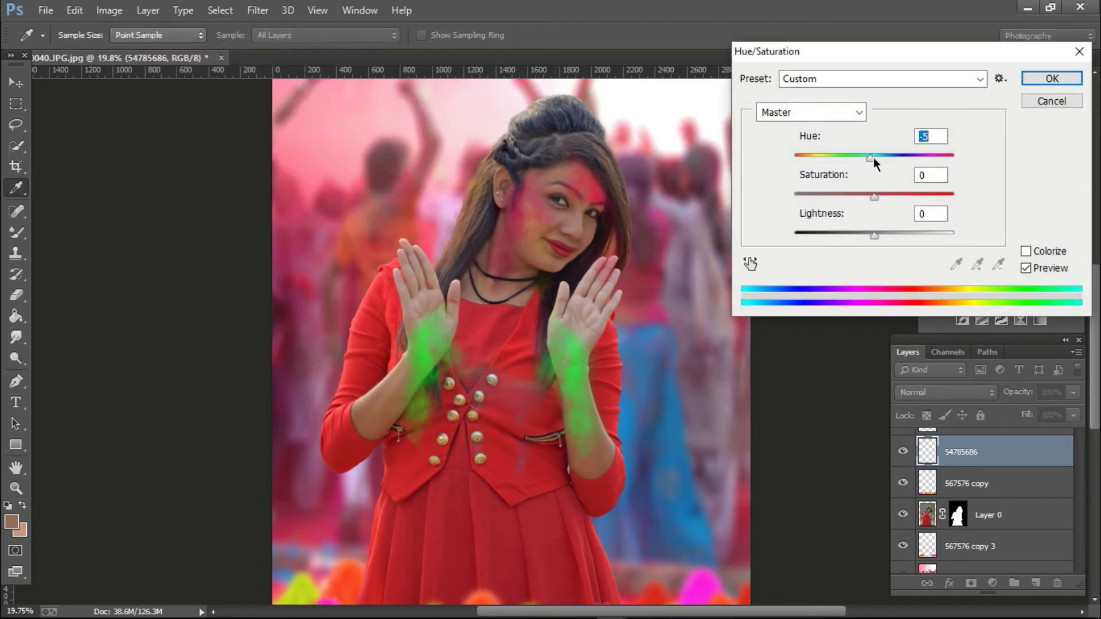
pyautogui.moveTo(900, 158); pyautogui.dragTo(897, 160)
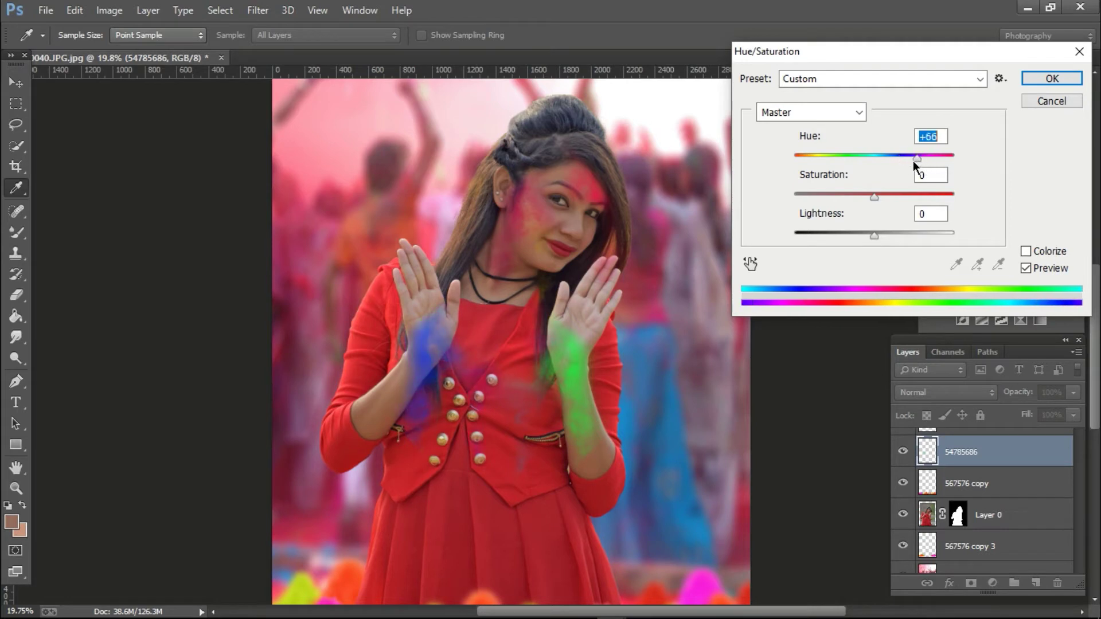
pyautogui.click(1051, 78)
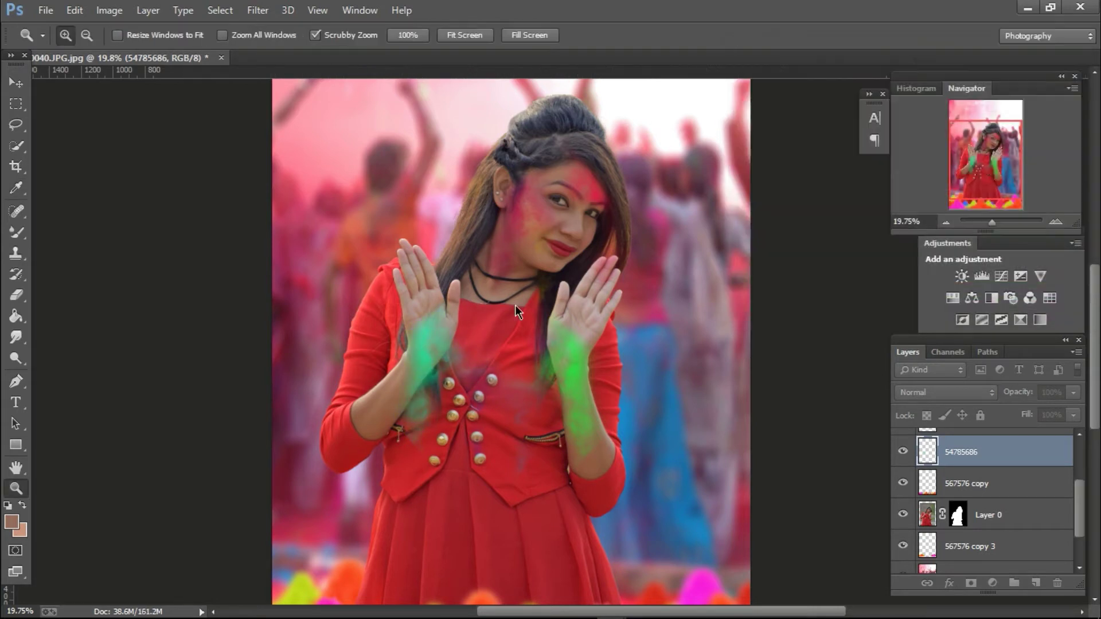
# - Stretch the green powder taller and move it down over her arms and dress
pyautogui.press('z')
pyautogui.press('v')
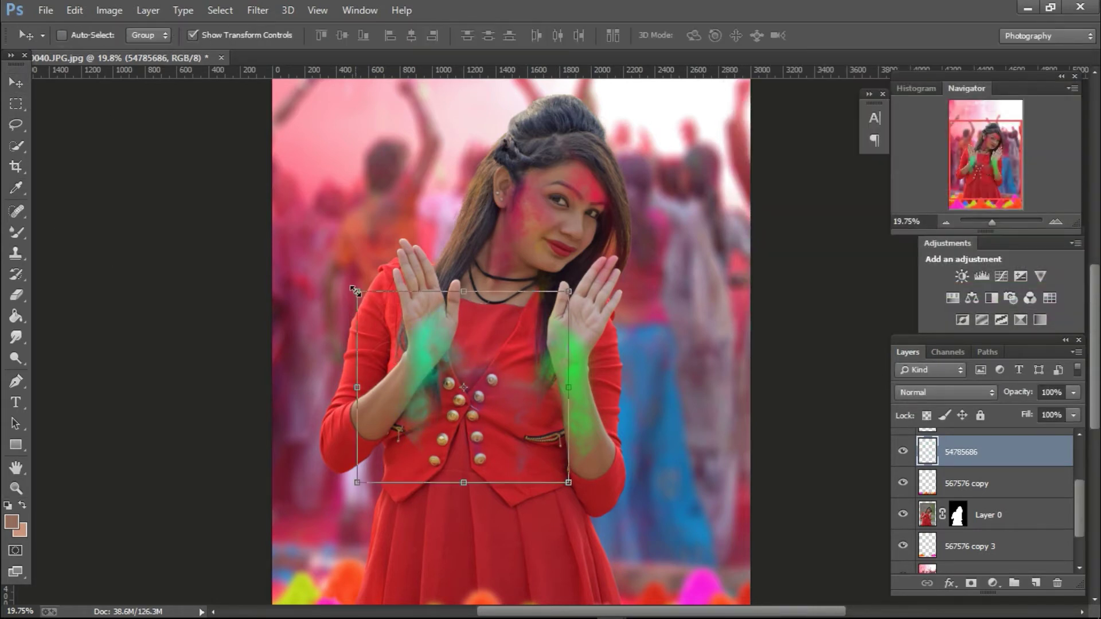
pyautogui.moveTo(360, 298); pyautogui.dragTo(285, 203)
pyautogui.moveTo(457, 355); pyautogui.dragTo(488, 401)
pyautogui.moveTo(466, 551); pyautogui.dragTo(464, 596)
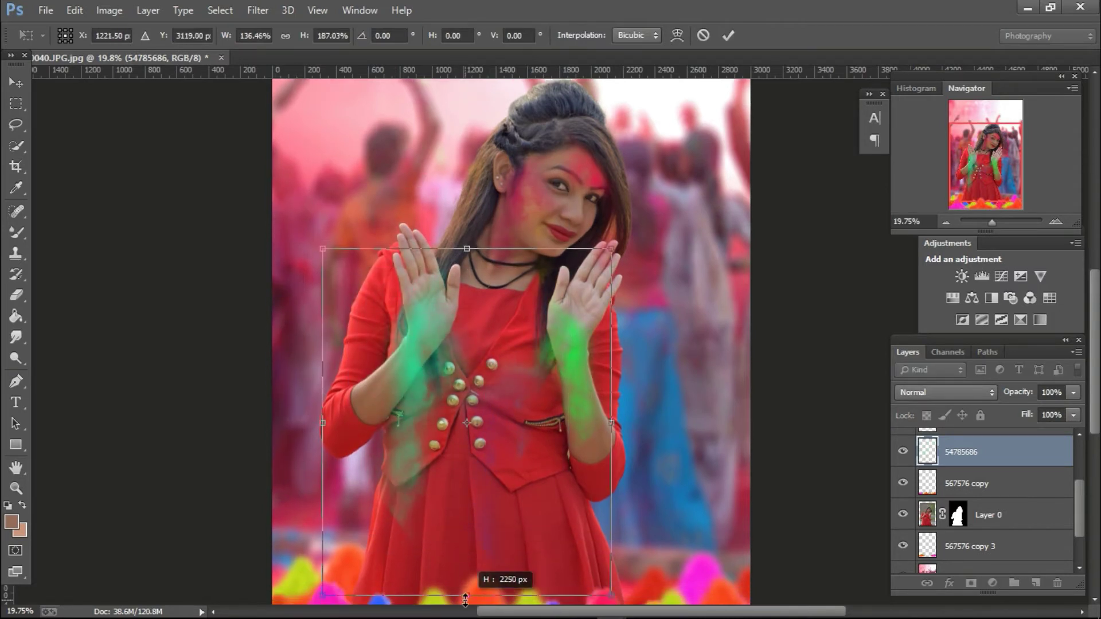
pyautogui.click(727, 35)
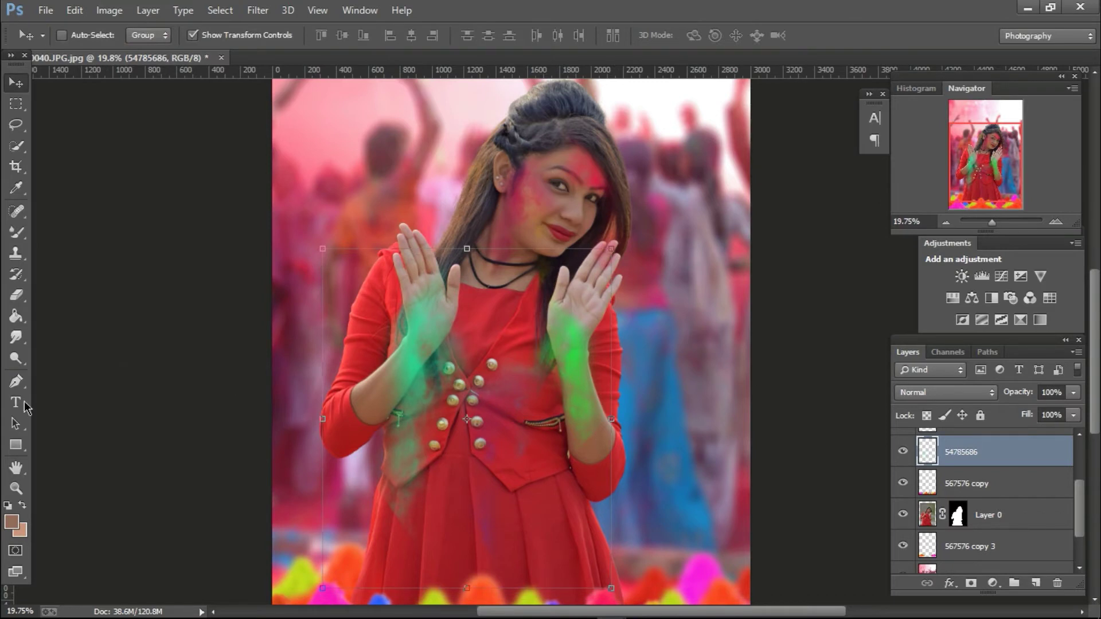
# - Check the eraser brush settings, then duplicate the powder as 54785686 copy
pyautogui.press('e')
pyautogui.rightClick(396, 521)
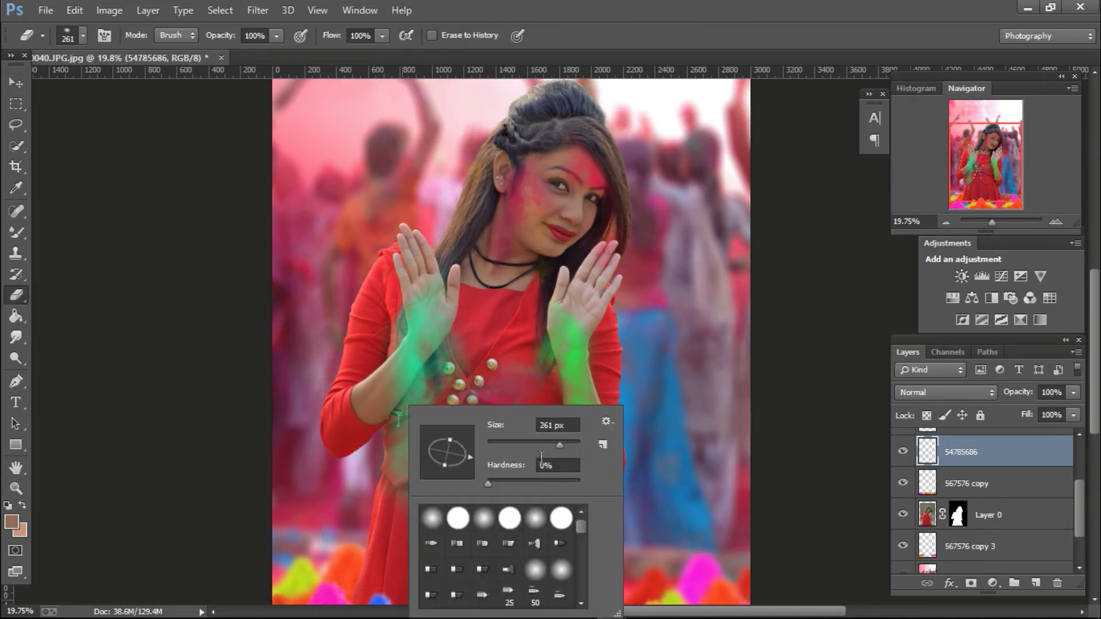
pyautogui.press('Return')
pyautogui.hotkey('ctrl', 'j')
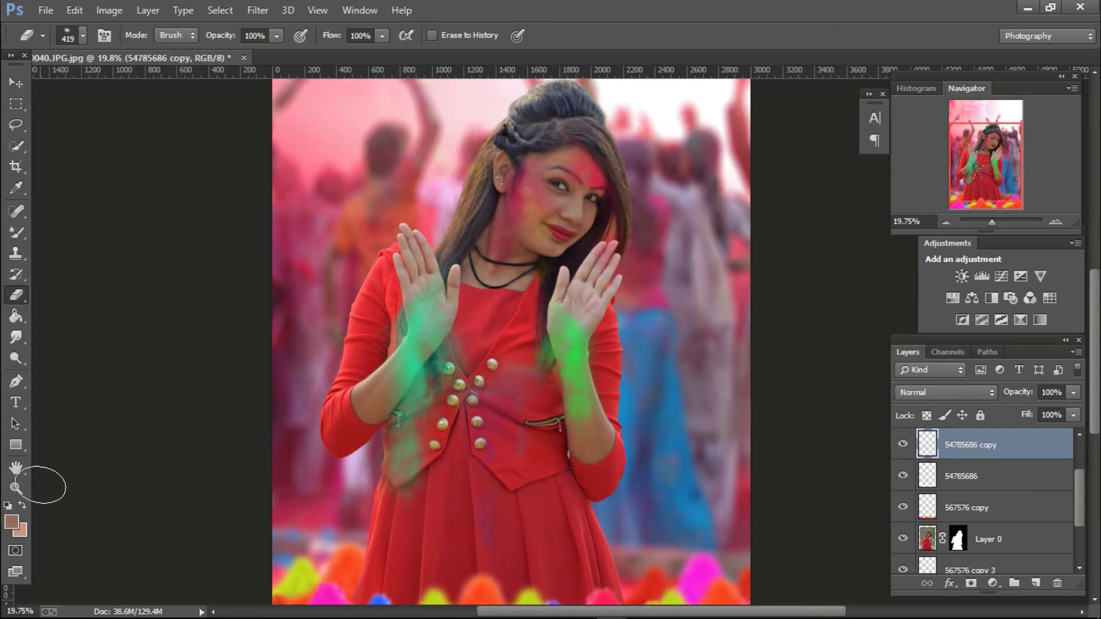
pyautogui.click(15, 488)
pyautogui.moveTo(663, 364); pyautogui.dragTo(692, 422)
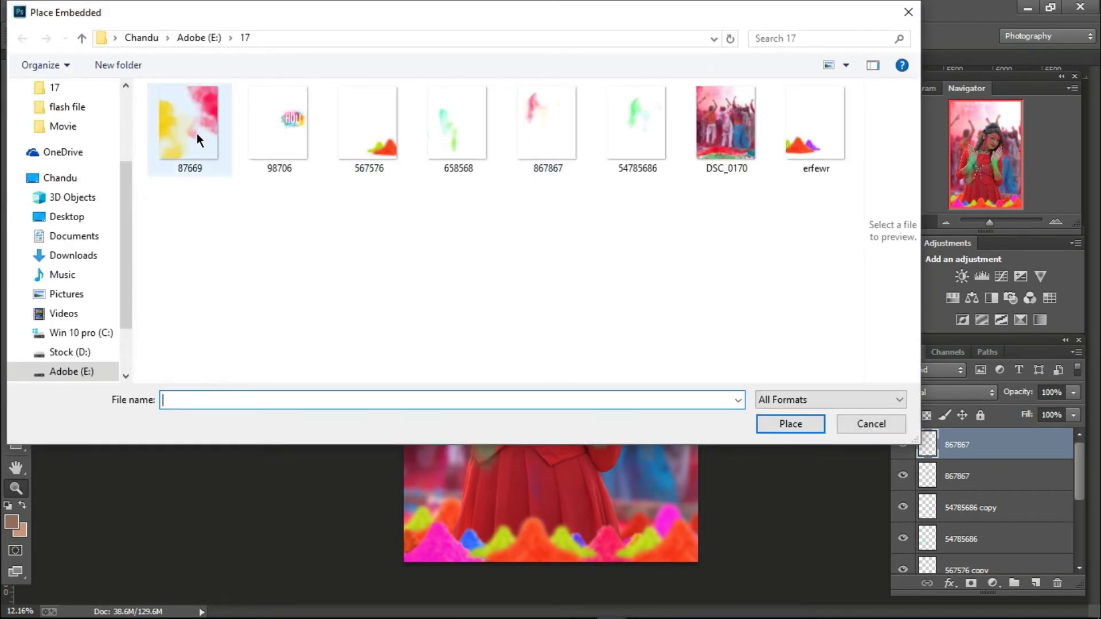
# - Place the 87669 yellow-pink powder and stretch it to about 208% width across the poster
pyautogui.doubleClick(197, 133)
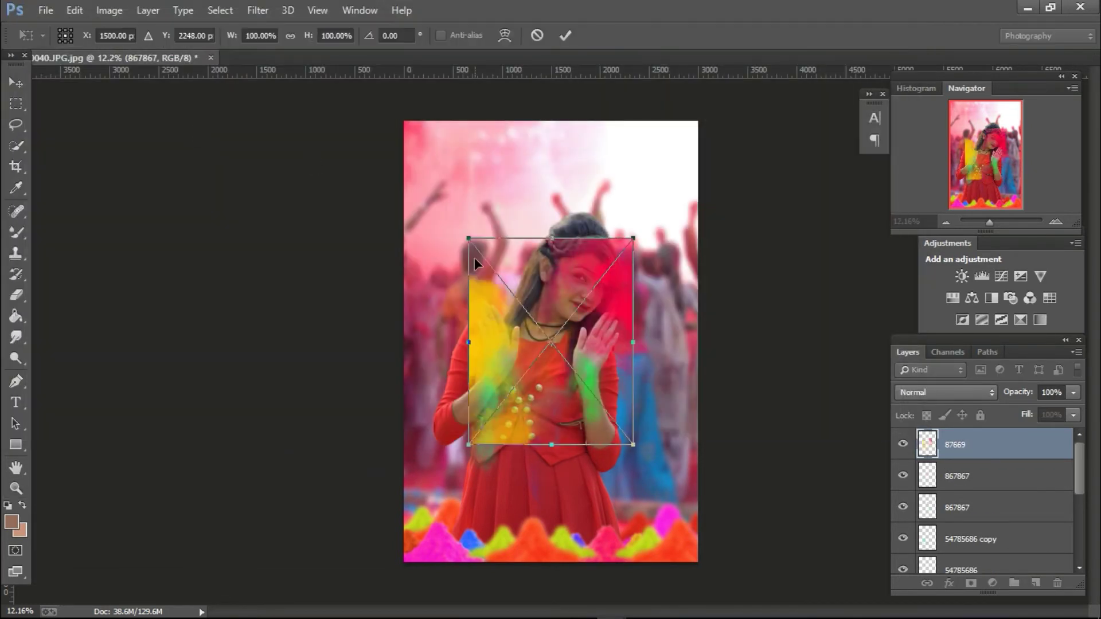
pyautogui.moveTo(473, 257); pyautogui.dragTo(515, 225)
pyautogui.moveTo(570, 328)
pyautogui.mouseDown()
pyautogui.moveTo(709, 570)
pyautogui.moveTo(698, 562)
pyautogui.mouseUp()
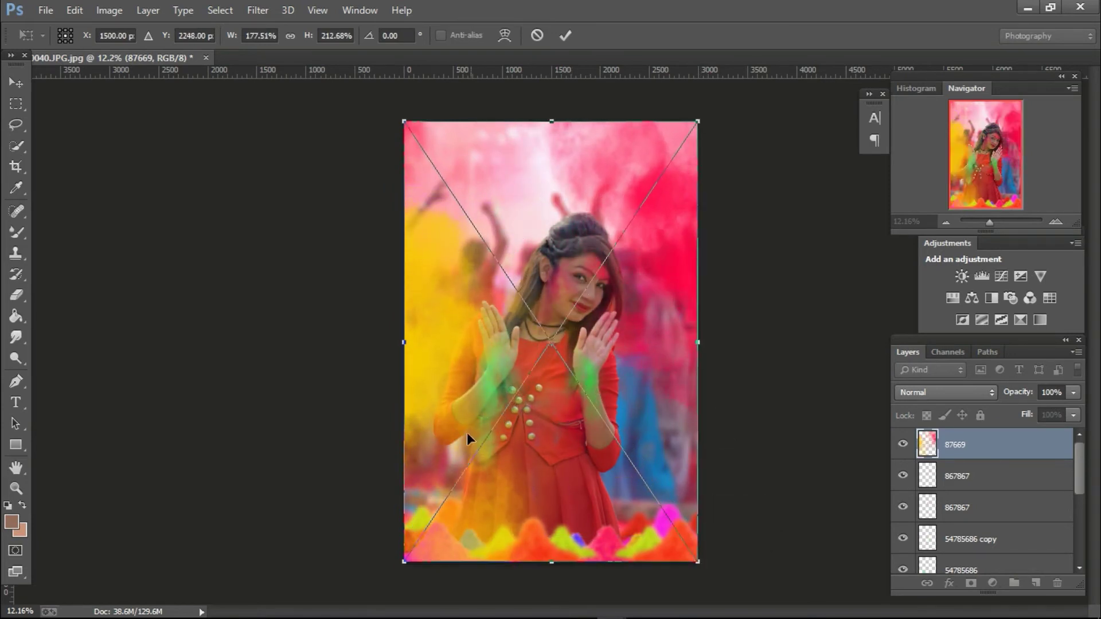
pyautogui.moveTo(404, 339); pyautogui.dragTo(381, 340)
pyautogui.moveTo(697, 341); pyautogui.dragTo(726, 342)
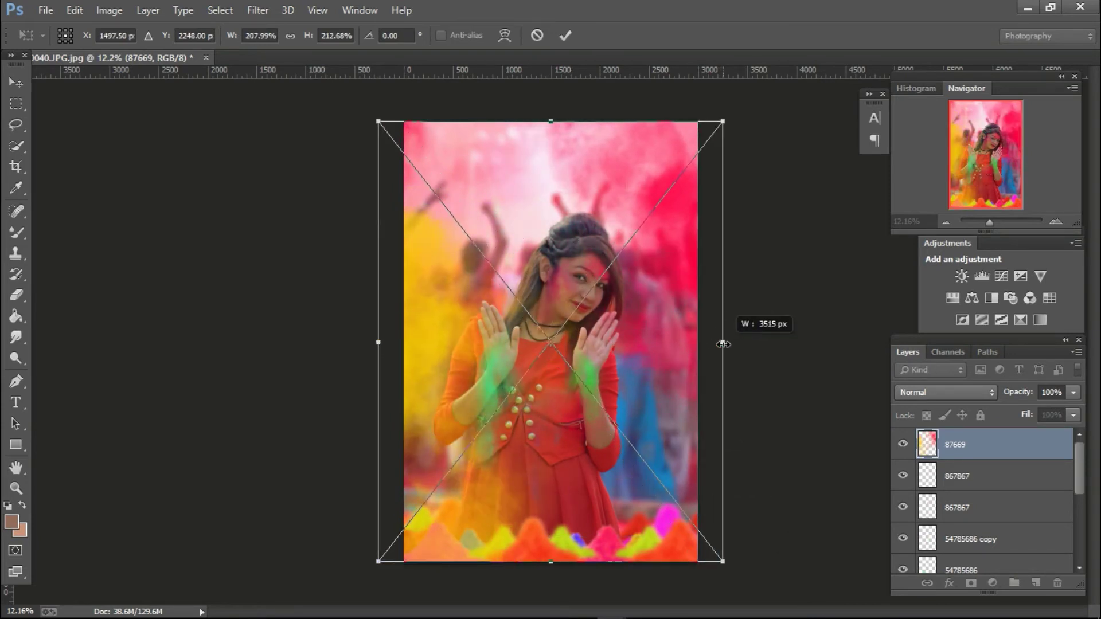
pyautogui.moveTo(633, 340); pyautogui.dragTo(637, 333)
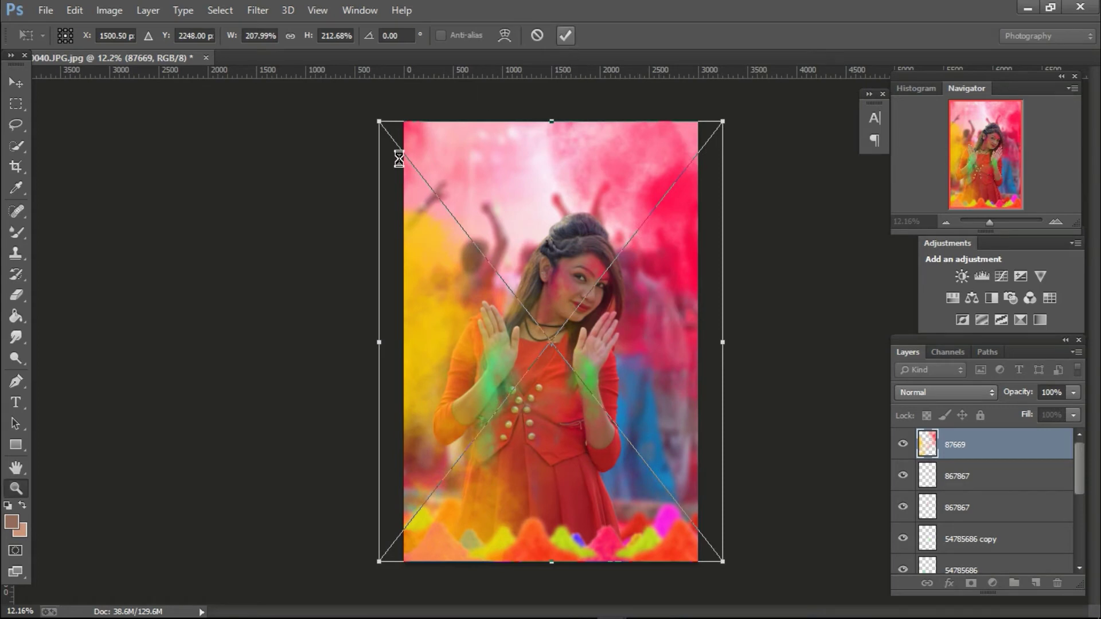
# - Rasterize layer 87669 and switch to the Clone Stamp tool
pyautogui.scroll(1, 682, 373)
pyautogui.scroll(2, 637, 263)
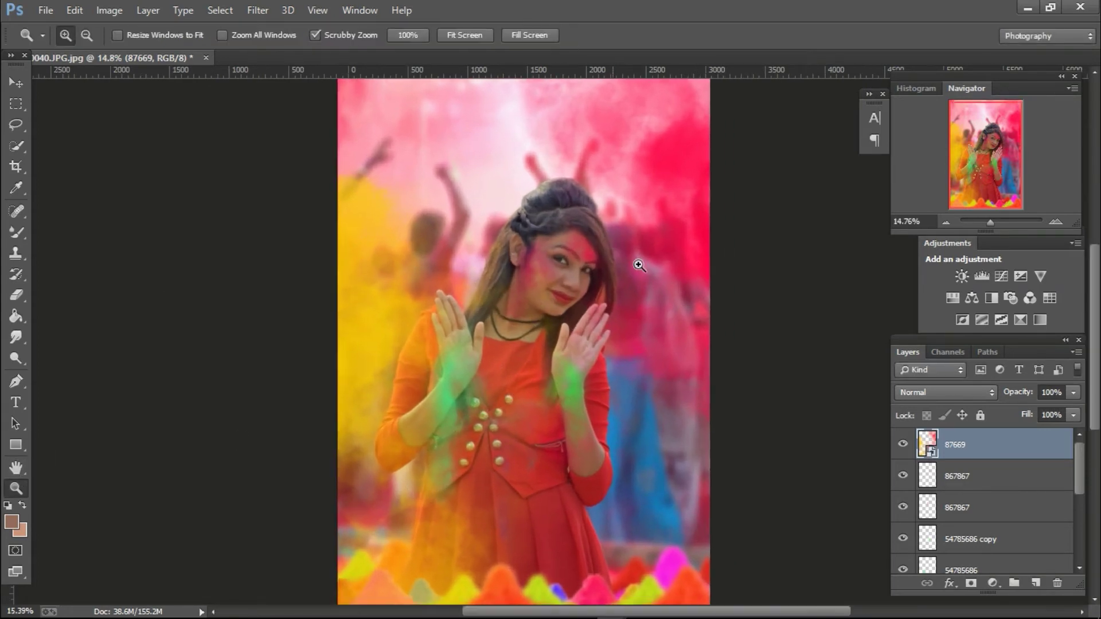
pyautogui.scroll(3, 654, 278)
pyautogui.rightClick(990, 448)
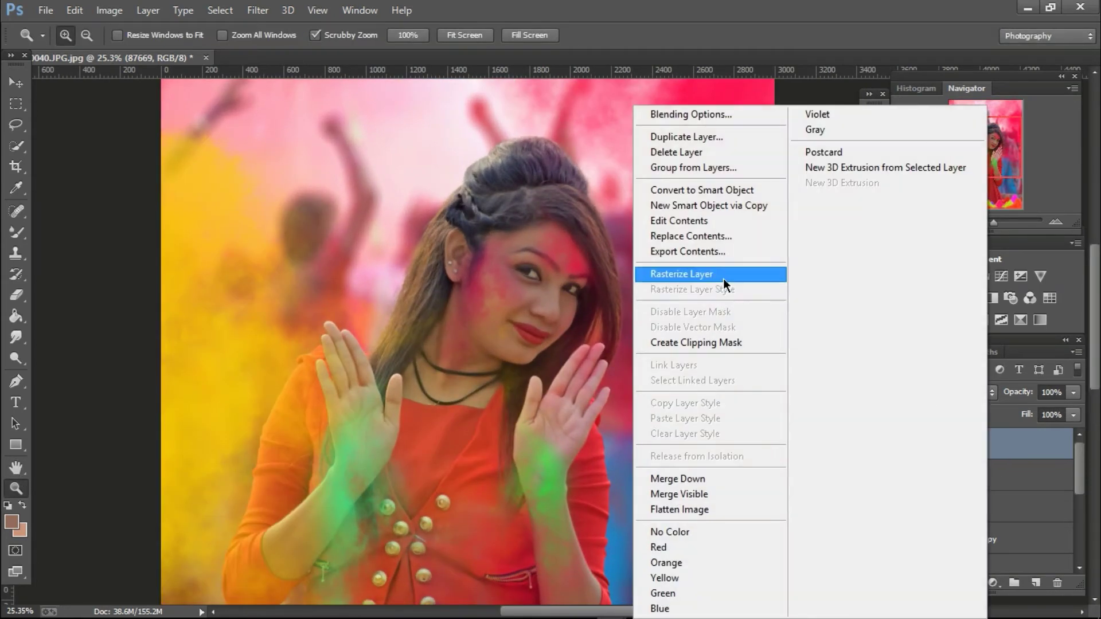
pyautogui.click(728, 276)
pyautogui.scroll(-5, 791, 373)
pyautogui.scroll(5, 751, 299)
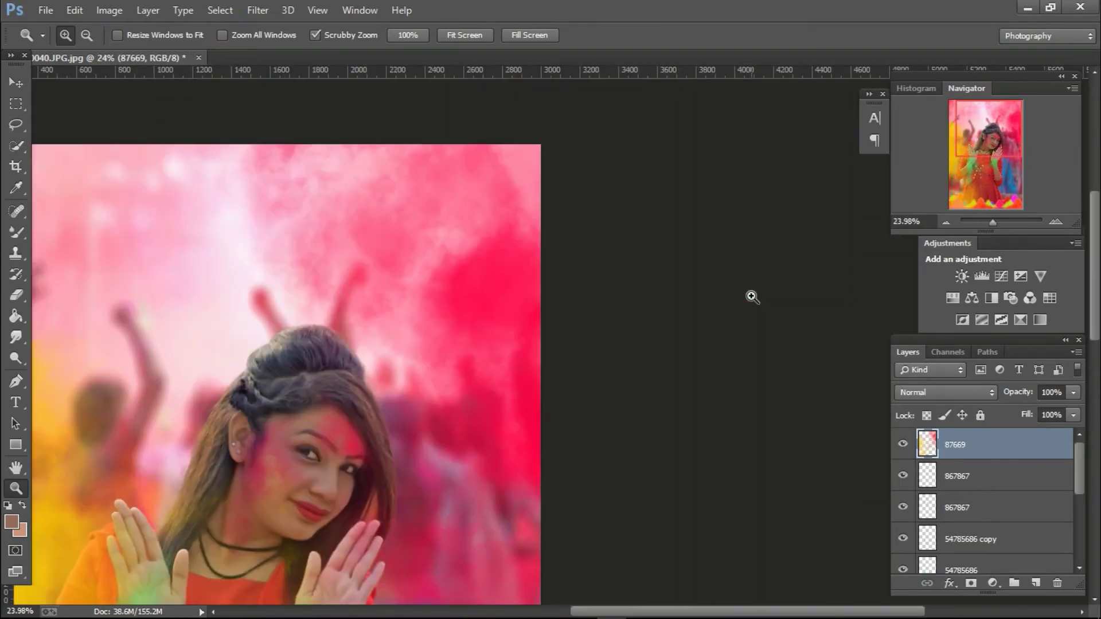
pyautogui.click(15, 251)
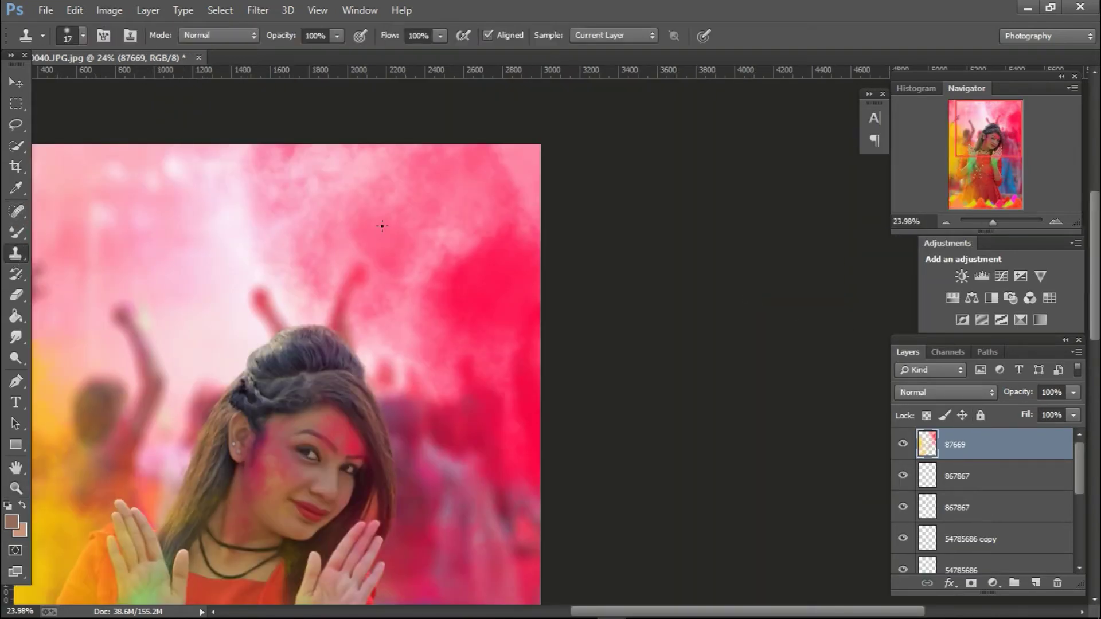
pyautogui.rightClick(480, 187)
# - Enlarge the Clone Stamp brush to 1053 px
pyautogui.press('Return')
pyautogui.rightClick(407, 222)
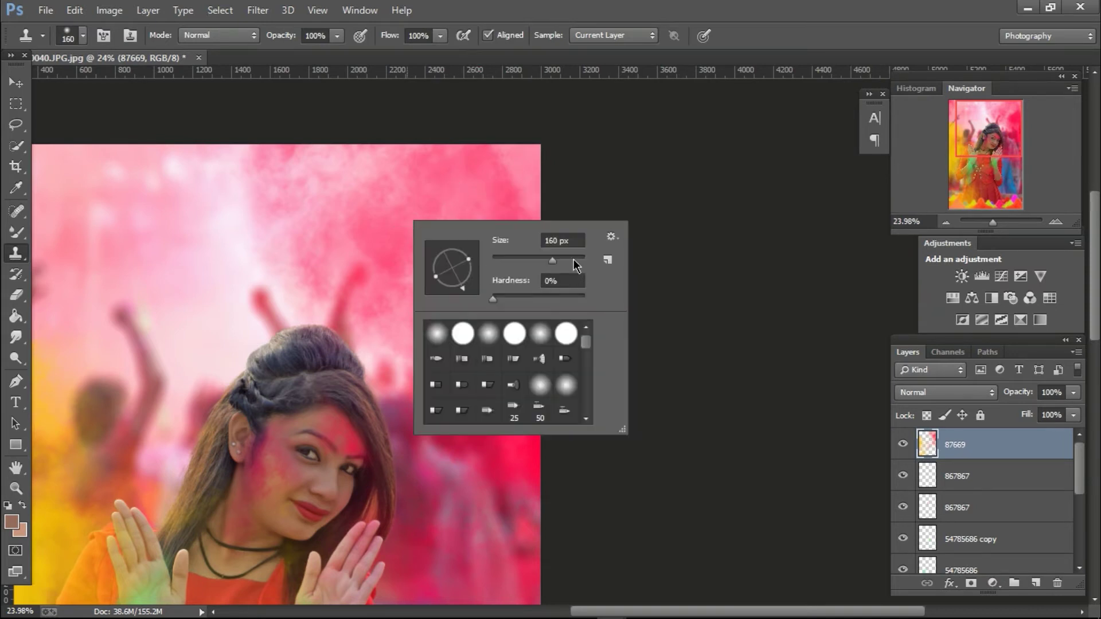
pyautogui.moveTo(504, 260); pyautogui.dragTo(605, 266)
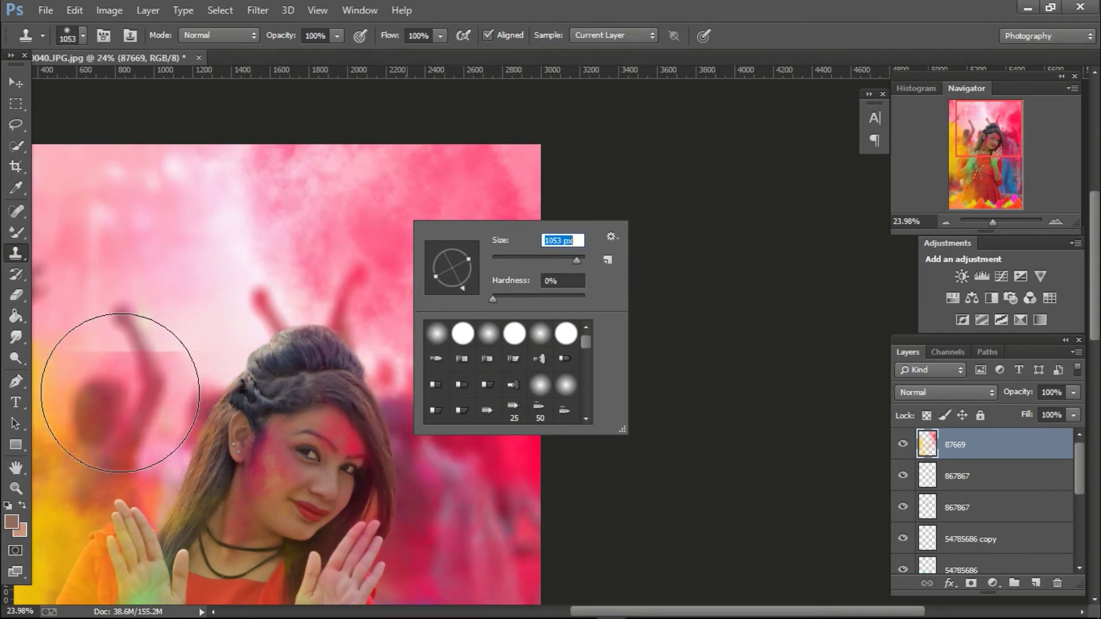
pyautogui.press('z')
pyautogui.moveTo(464, 311); pyautogui.dragTo(653, 255)
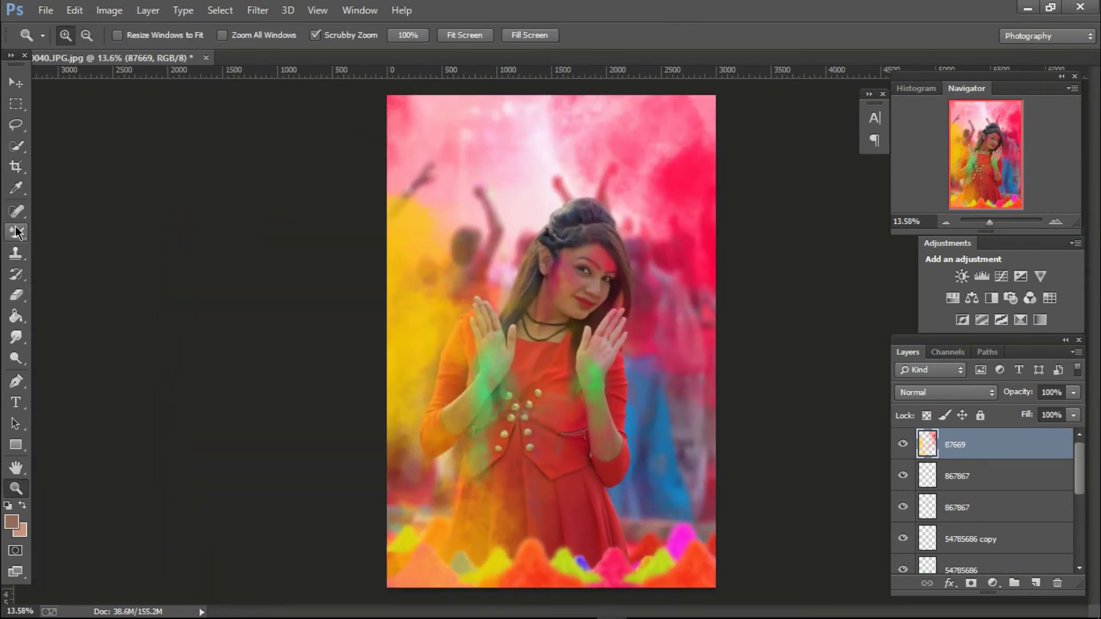
# - Clone powder colour over the hair bun onto a new Layer 2 above 87669
pyautogui.click(15, 253)
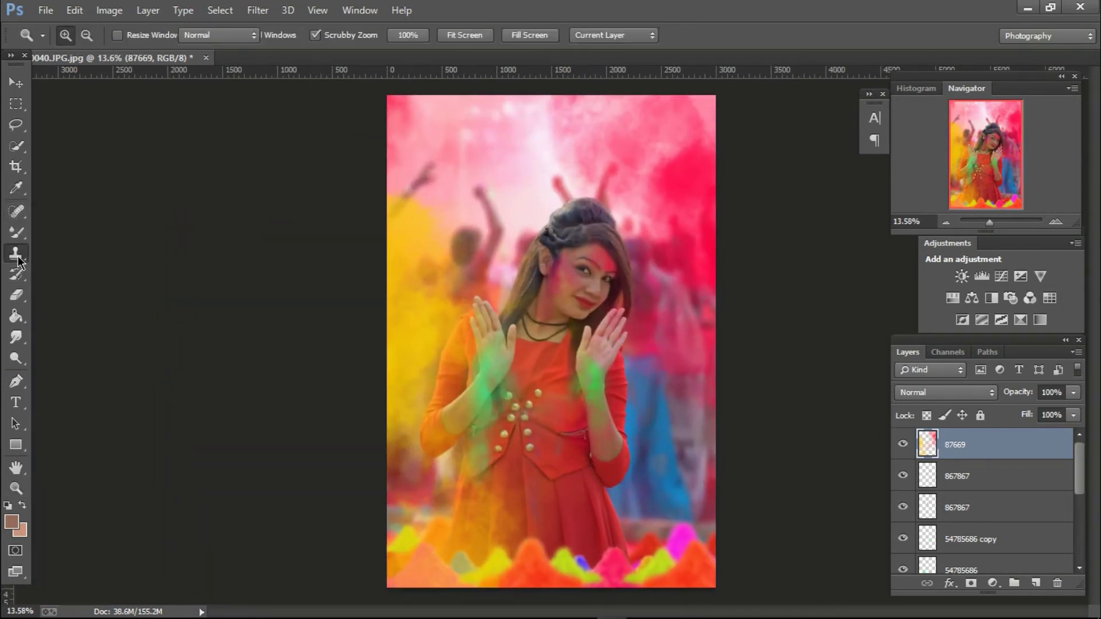
pyautogui.keyDown('alt'); pyautogui.click(460, 484); pyautogui.keyUp('alt')
pyautogui.moveTo(571, 269); pyautogui.dragTo(576, 205)
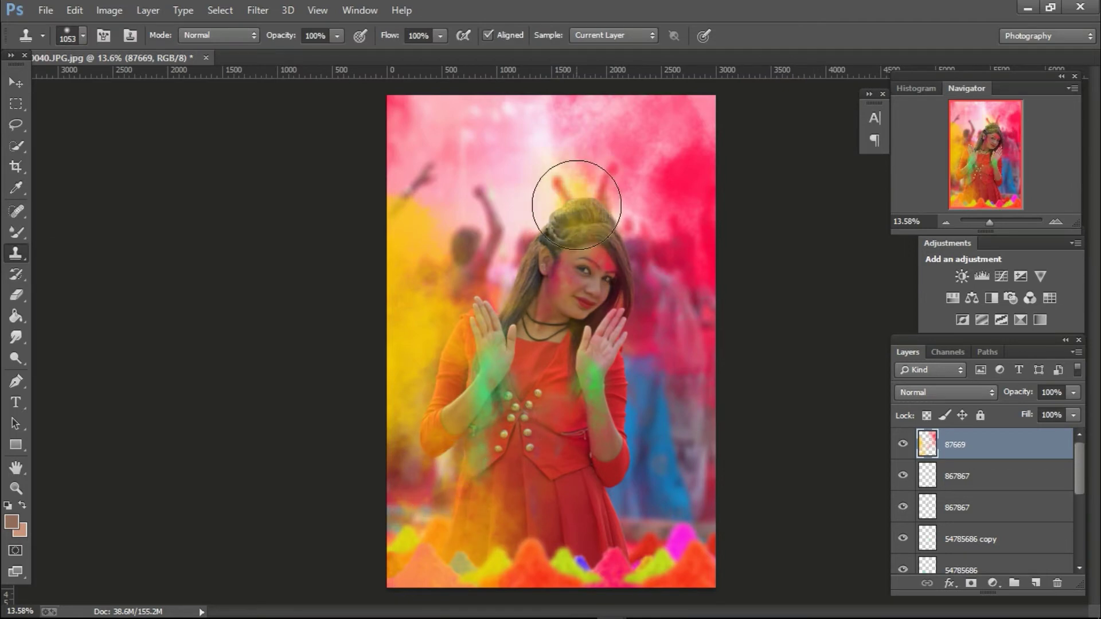
pyautogui.keyDown('alt'); pyautogui.click(631, 158); pyautogui.keyUp('alt')
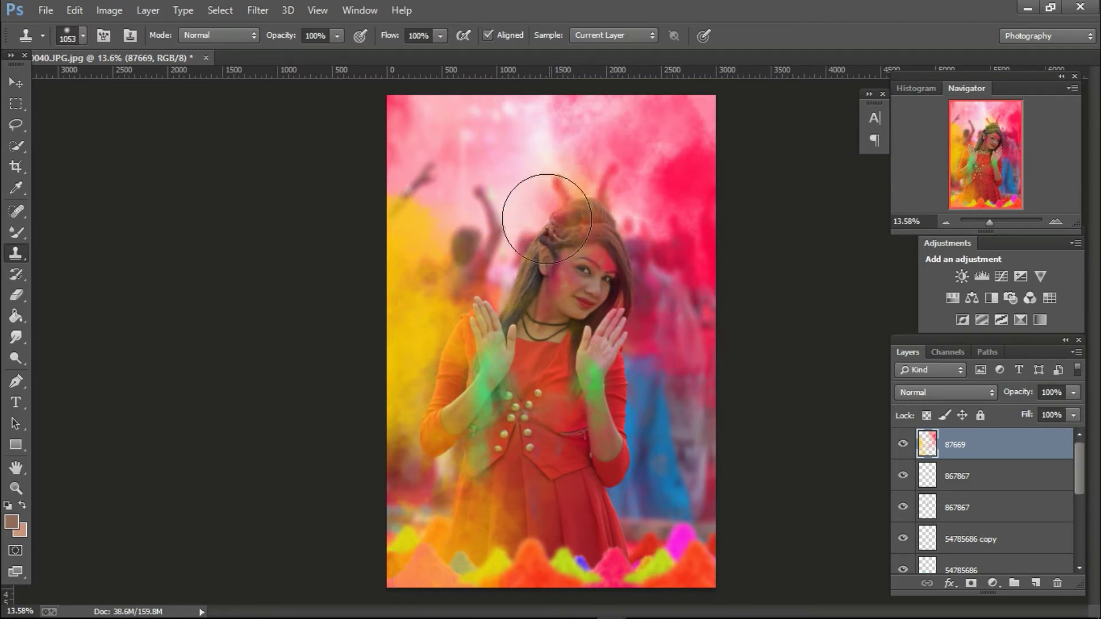
pyautogui.moveTo(516, 221); pyautogui.dragTo(547, 235)
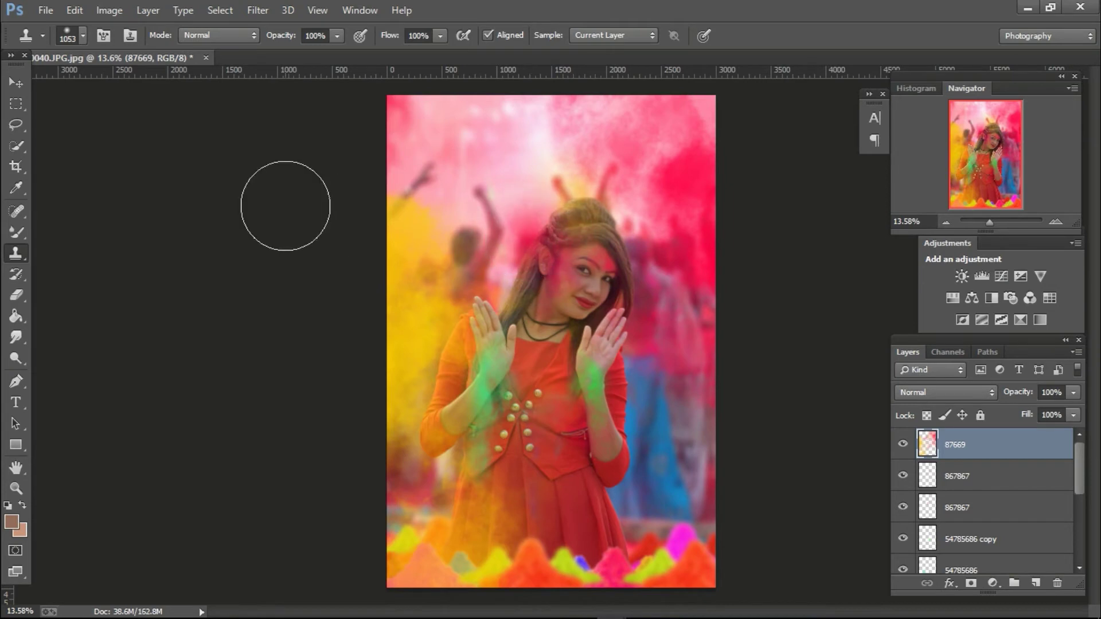
pyautogui.hotkey('ctrl', 'z')
pyautogui.click(1033, 583)
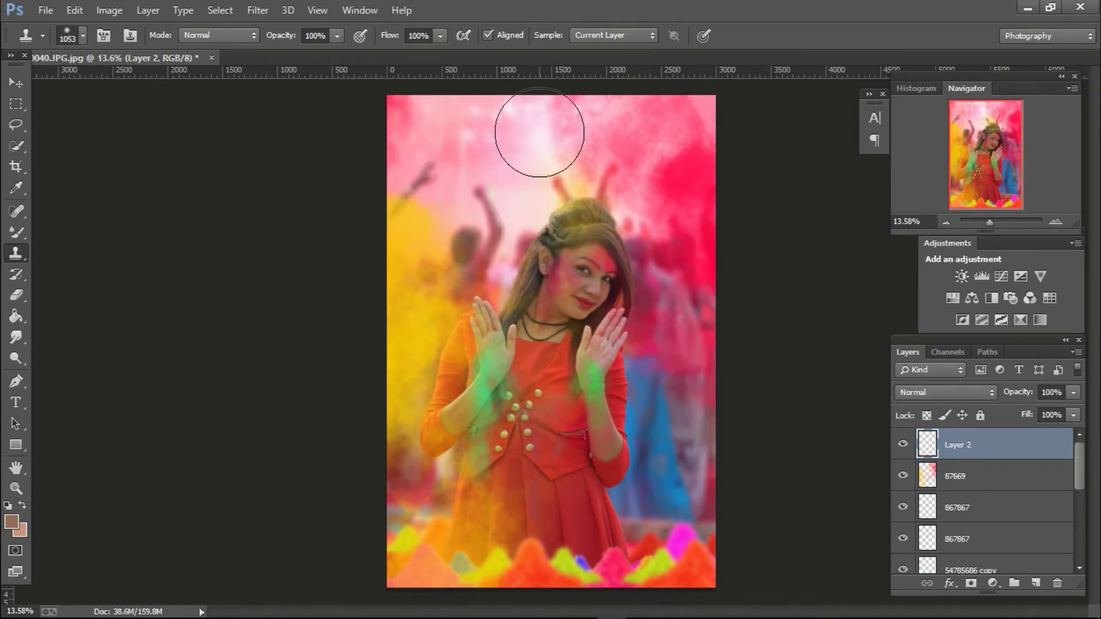
pyautogui.click(544, 216)
# - Switch to the Eraser and enlarge its brush to 1842 px
pyautogui.rightClick(16, 295)
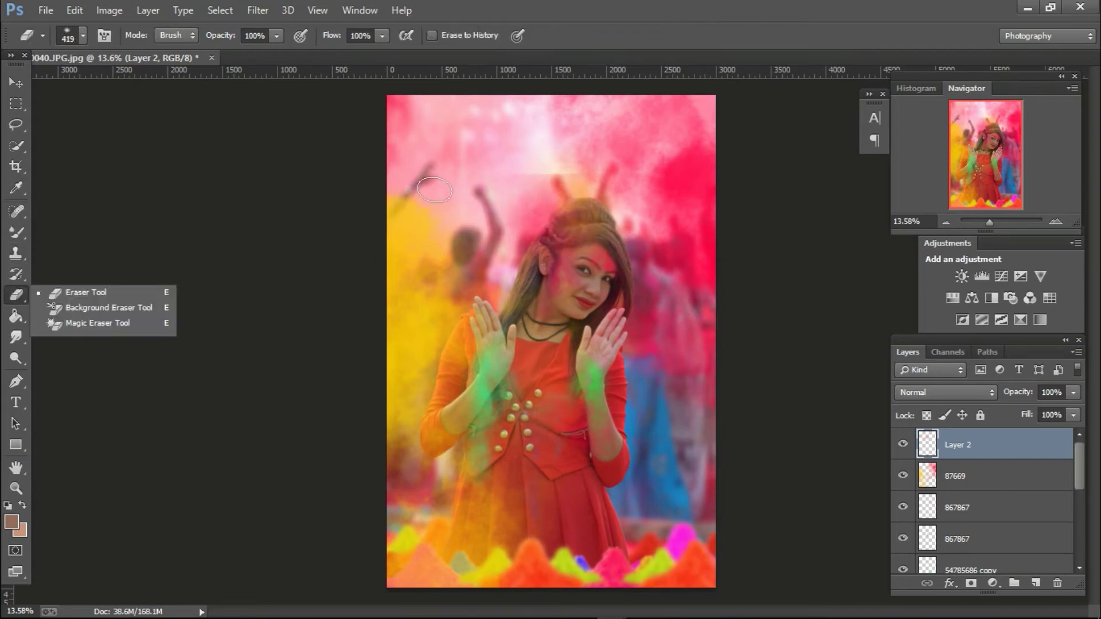
pyautogui.click(68, 293)
pyautogui.rightClick(518, 163)
pyautogui.moveTo(659, 202); pyautogui.dragTo(678, 202)
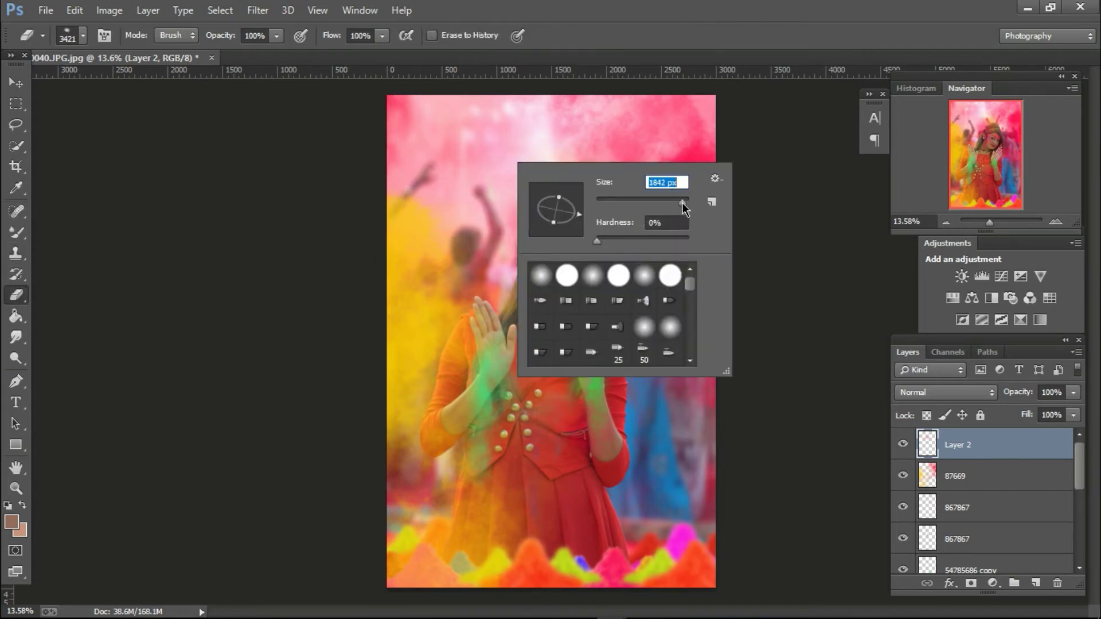
pyautogui.click(573, 144)
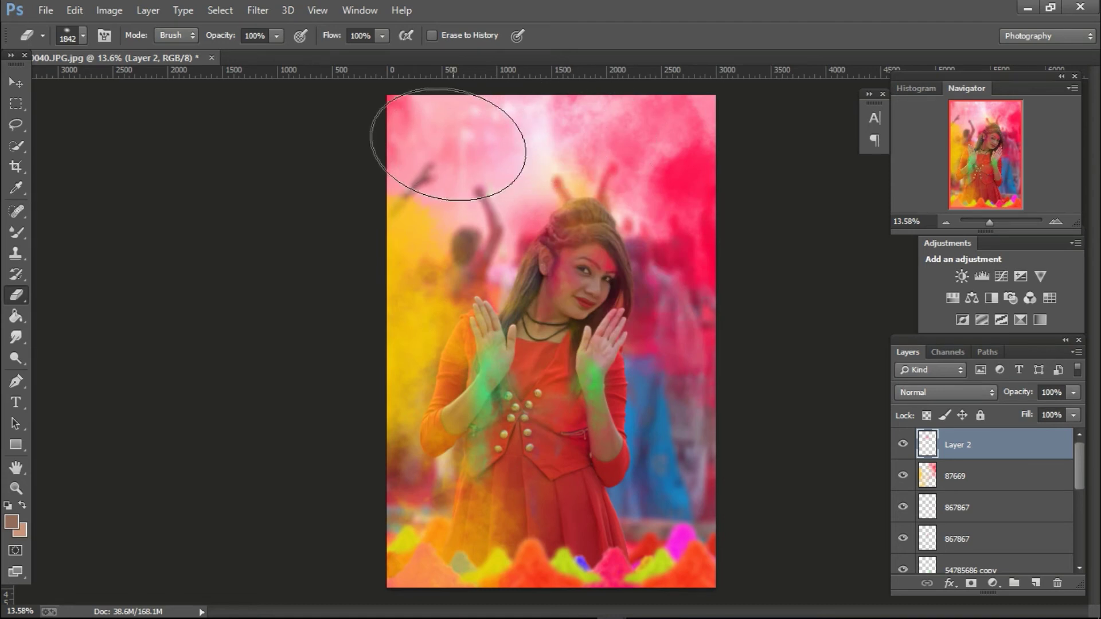
pyautogui.click(16, 488)
pyautogui.moveTo(592, 504)
pyautogui.mouseDown()
pyautogui.moveTo(726, 483)
pyautogui.moveTo(634, 319)
pyautogui.mouseUp()
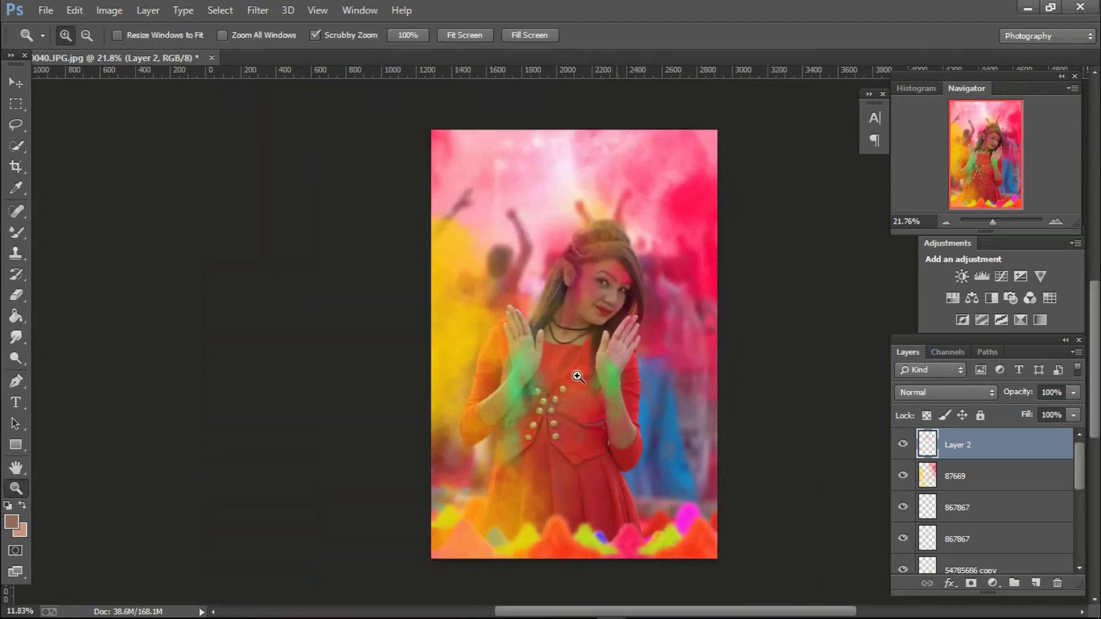
# - Mirror layer 87669 horizontally with Free Transform's Flip Horizontal and commit the flip
pyautogui.click(981, 483)
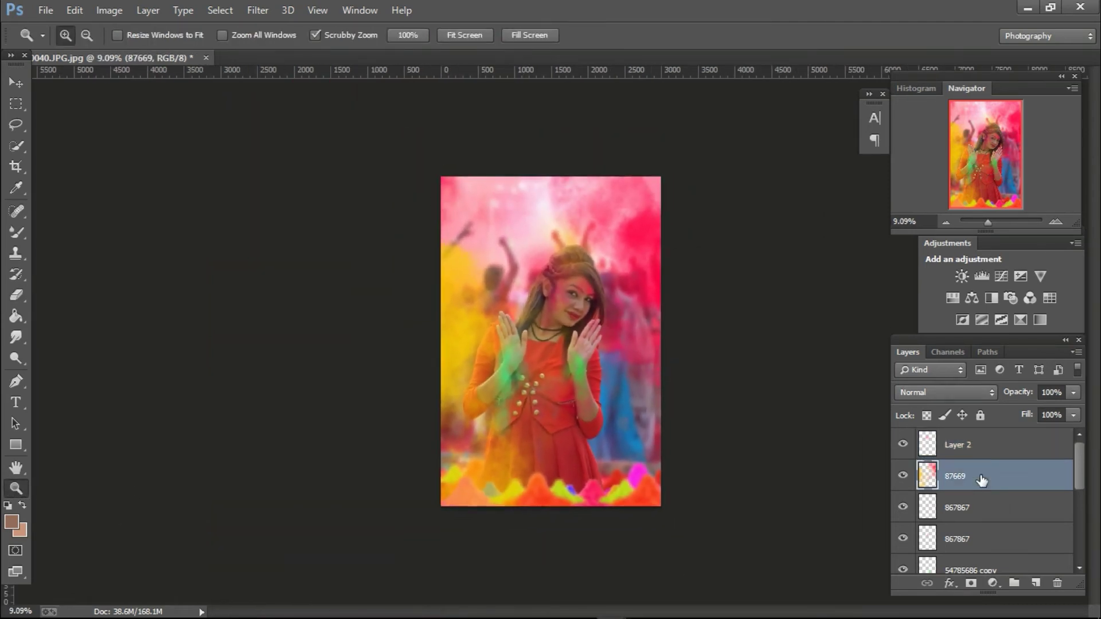
pyautogui.hotkey('ctrl', 't')
pyautogui.rightClick(597, 350)
pyautogui.click(678, 319)
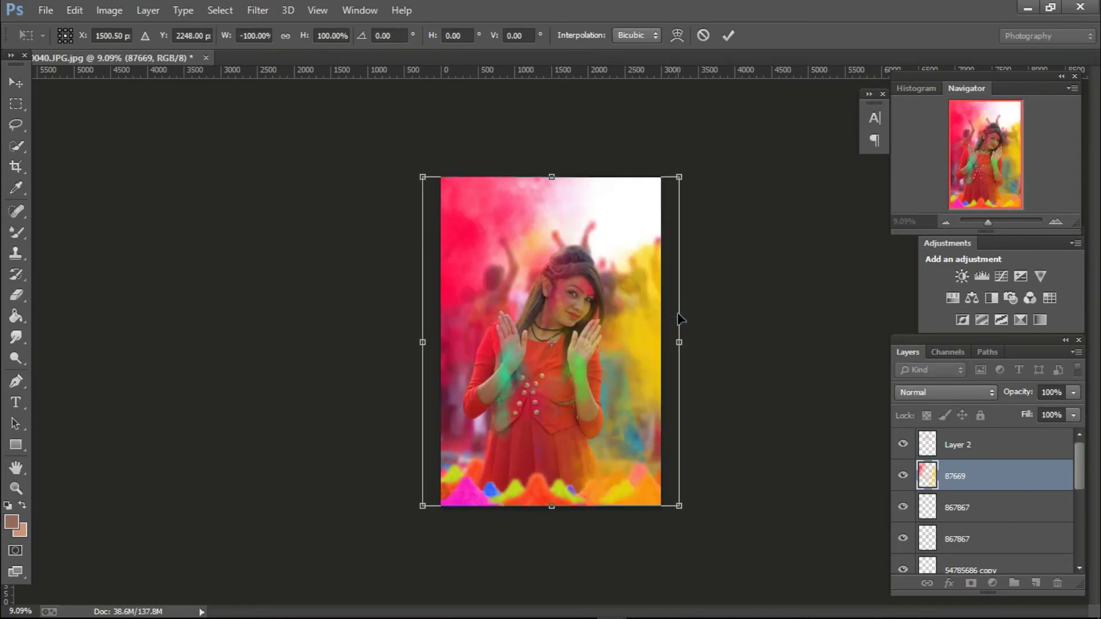
pyautogui.rightClick(600, 309)
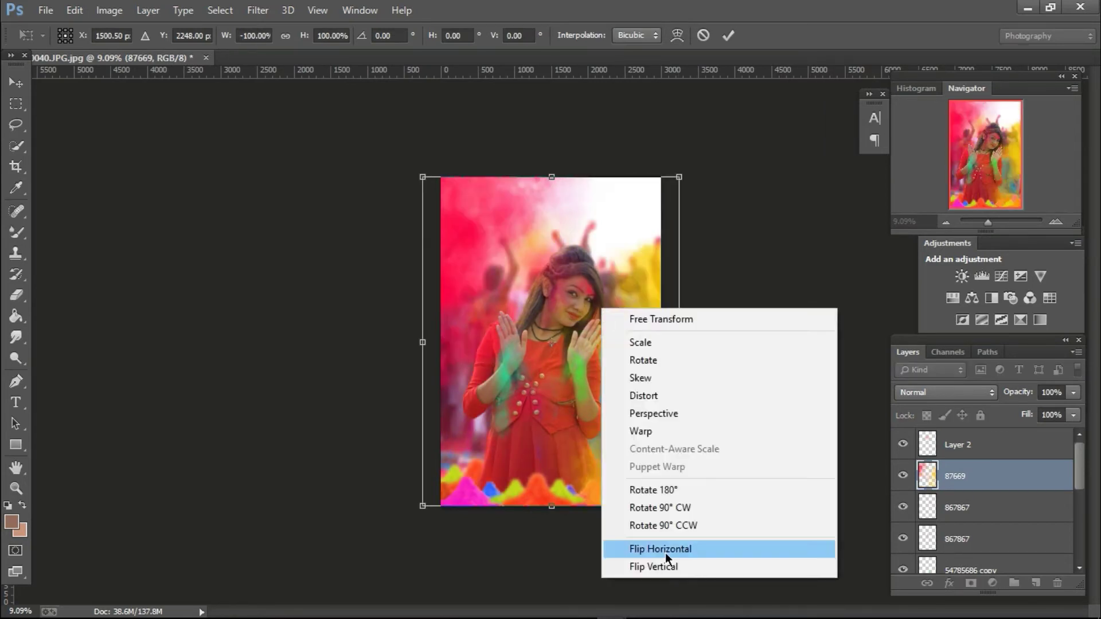
pyautogui.click(676, 552)
pyautogui.rightClick(597, 362)
pyautogui.click(713, 336)
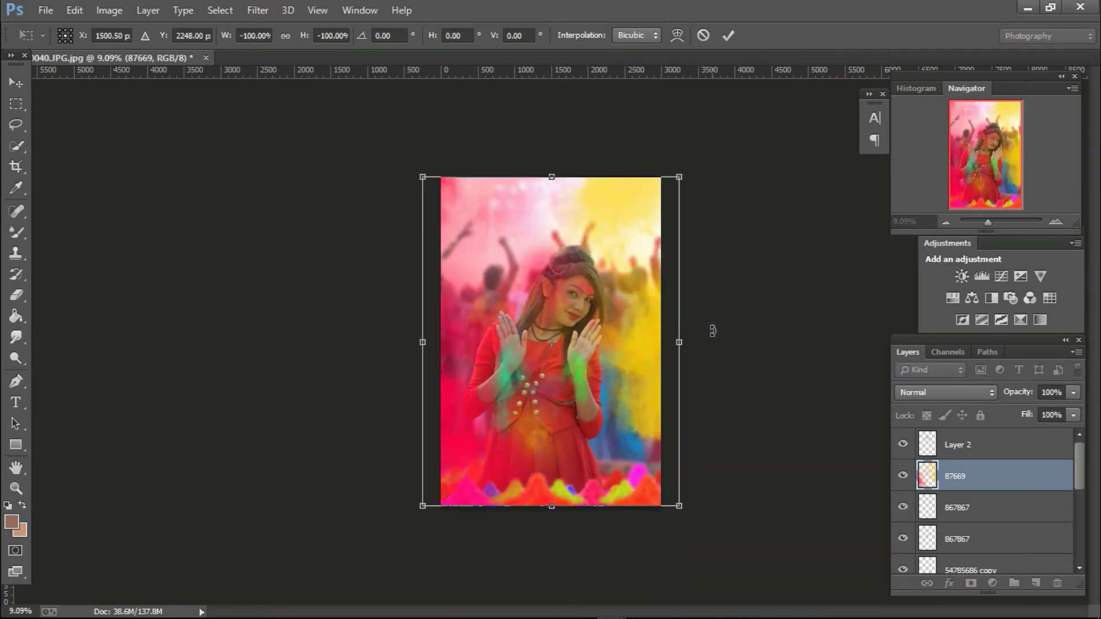
pyautogui.press('Return')
pyautogui.moveTo(439, 440)
pyautogui.mouseDown()
pyautogui.moveTo(659, 467)
pyautogui.moveTo(708, 521)
pyautogui.mouseUp()
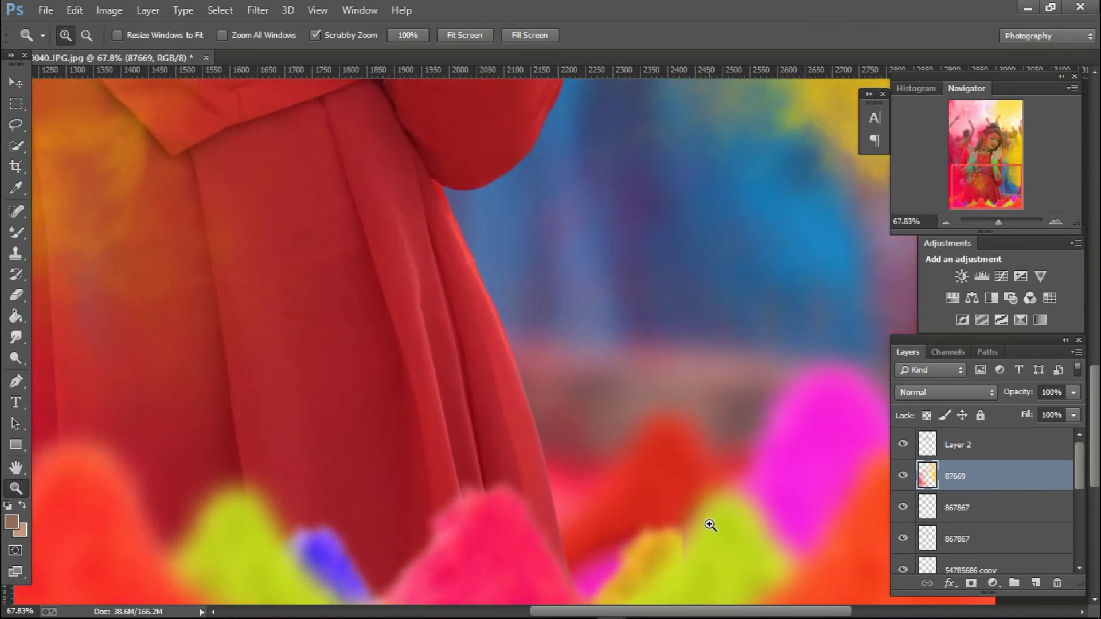
pyautogui.moveTo(669, 484)
pyautogui.mouseDown()
pyautogui.moveTo(658, 432)
pyautogui.moveTo(782, 531)
pyautogui.mouseUp()
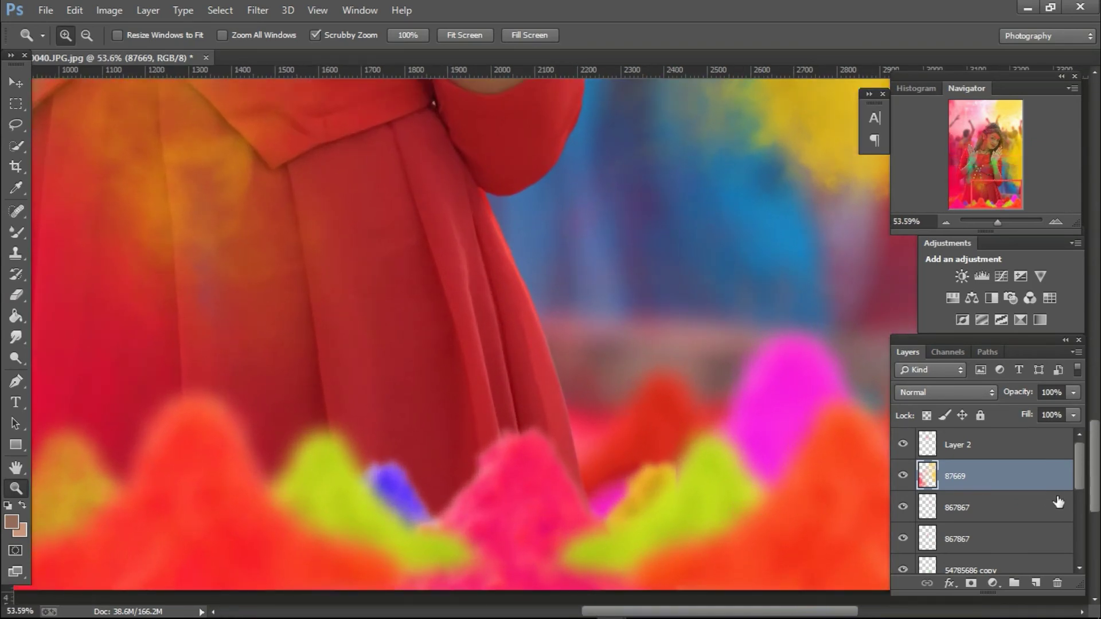
pyautogui.moveTo(831, 459)
pyautogui.mouseDown()
pyautogui.moveTo(621, 413)
pyautogui.moveTo(686, 440)
pyautogui.mouseUp()
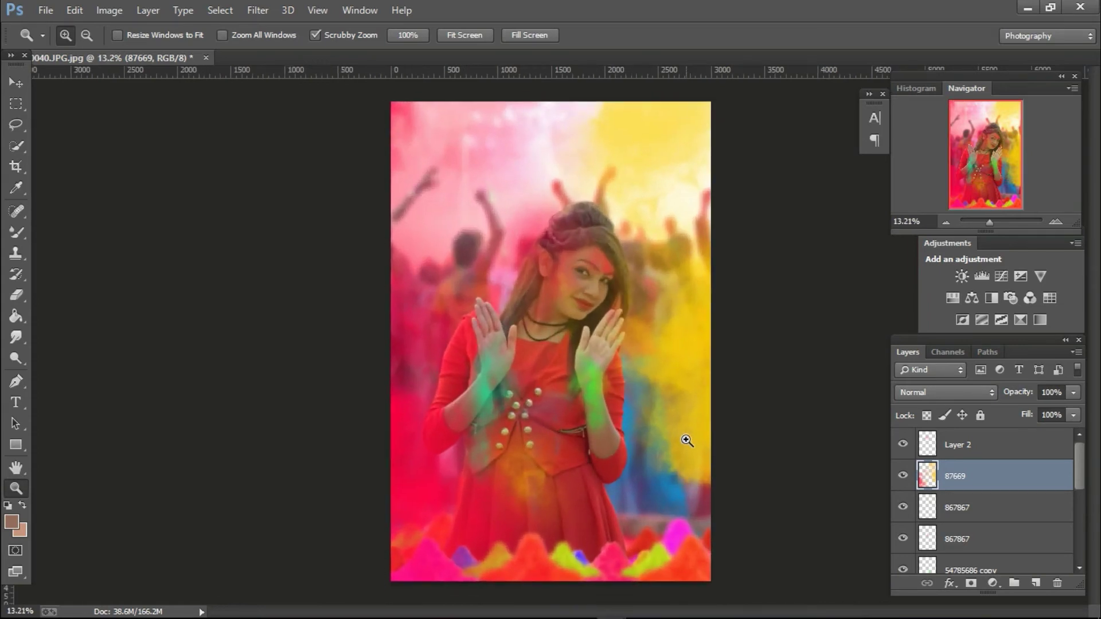
# - Place the 98706 HOLI Open Air logo as embedded, enlarged near the poster's bottom
pyautogui.click(46, 10)
pyautogui.click(128, 238)
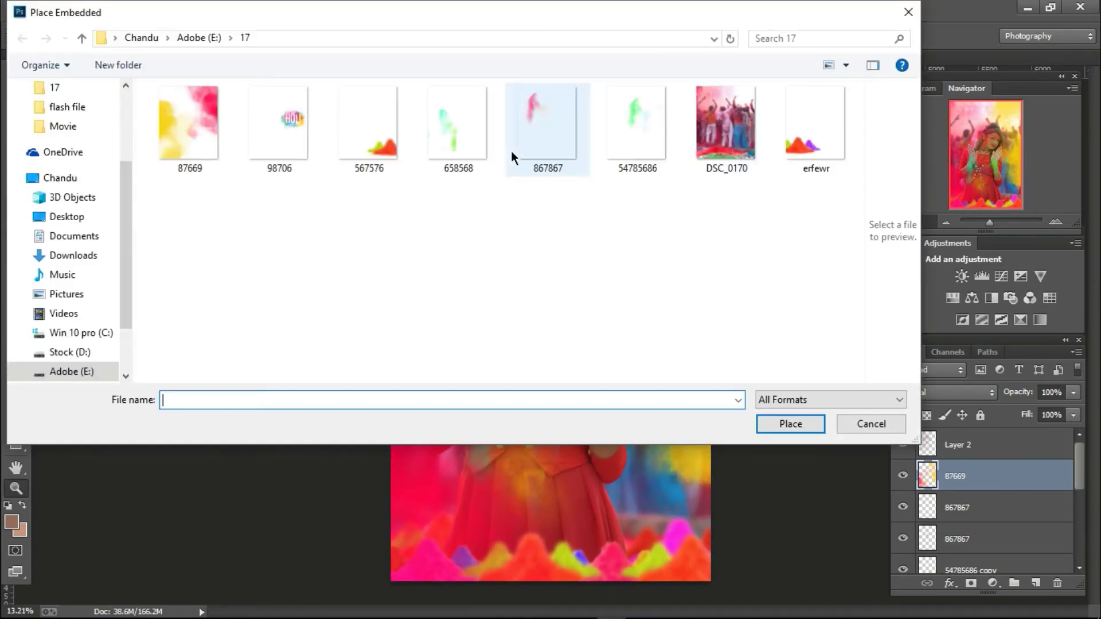
pyautogui.doubleClick(295, 115)
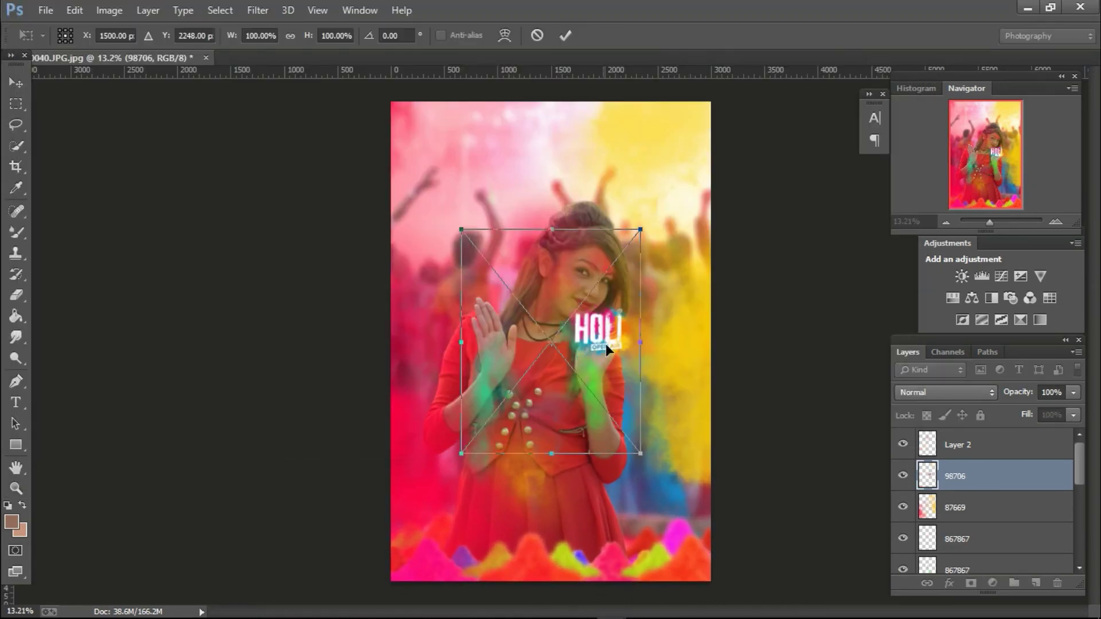
pyautogui.moveTo(605, 343)
pyautogui.mouseDown()
pyautogui.moveTo(492, 224)
pyautogui.moveTo(413, 186)
pyautogui.mouseUp()
pyautogui.moveTo(469, 273); pyautogui.dragTo(534, 395)
pyautogui.moveTo(505, 308)
pyautogui.mouseDown()
pyautogui.moveTo(473, 308)
pyautogui.moveTo(562, 556)
pyautogui.moveTo(571, 521)
pyautogui.moveTo(565, 554)
pyautogui.moveTo(560, 535)
pyautogui.mouseUp()
pyautogui.click(564, 35)
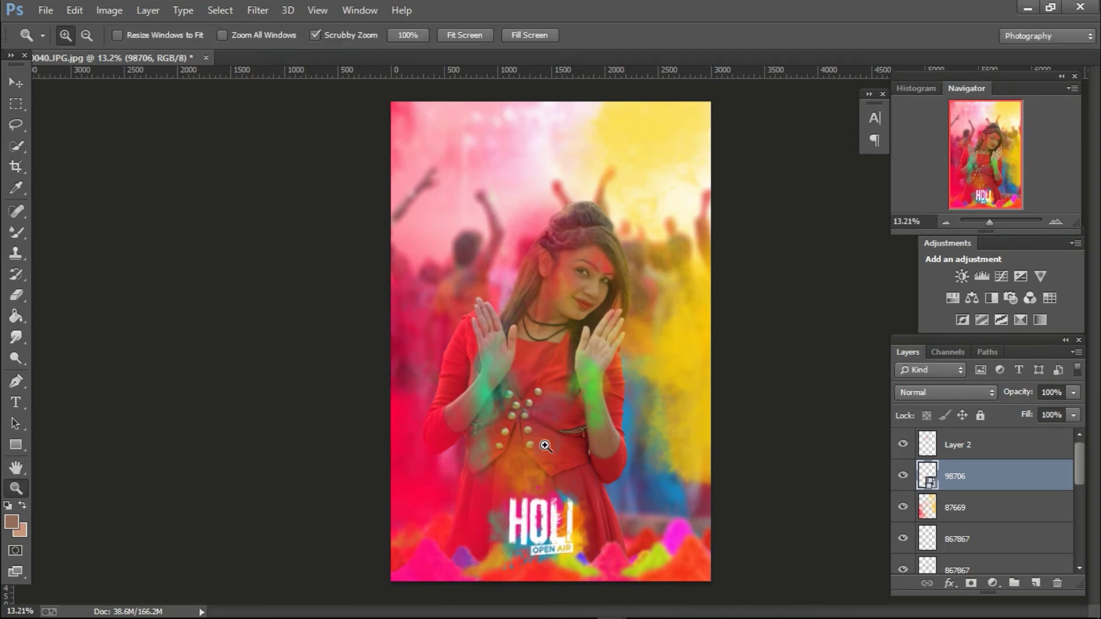
pyautogui.moveTo(691, 519); pyautogui.dragTo(677, 518)
# - Move layer 98706 below layer 87669 in the layer stack
pyautogui.rightClick(1054, 479)
pyautogui.click(809, 274)
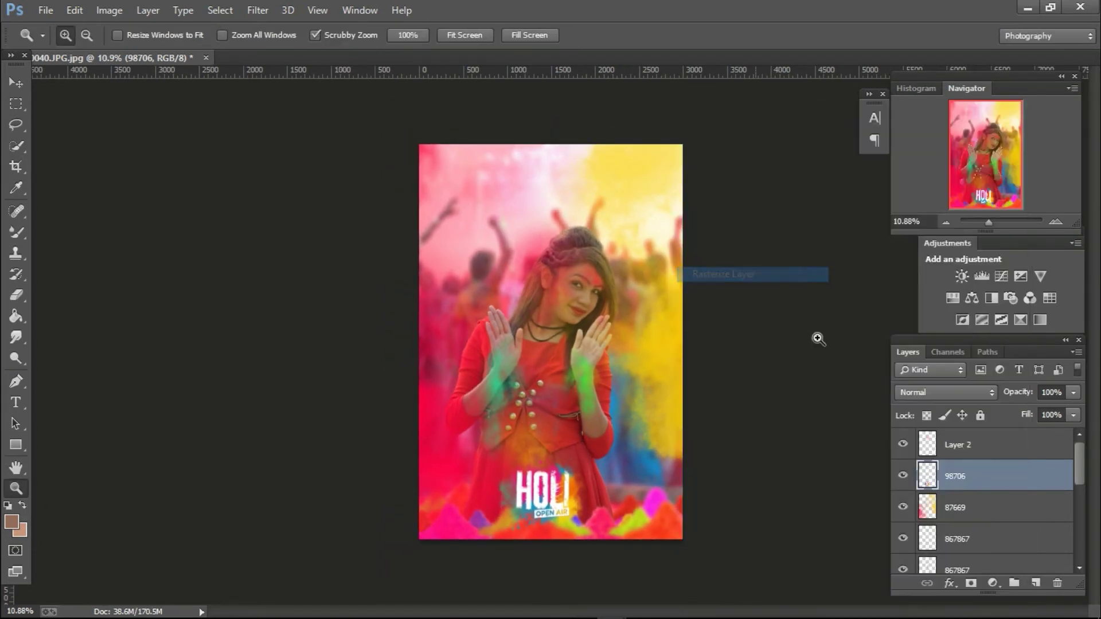
pyautogui.moveTo(997, 475); pyautogui.dragTo(1000, 541)
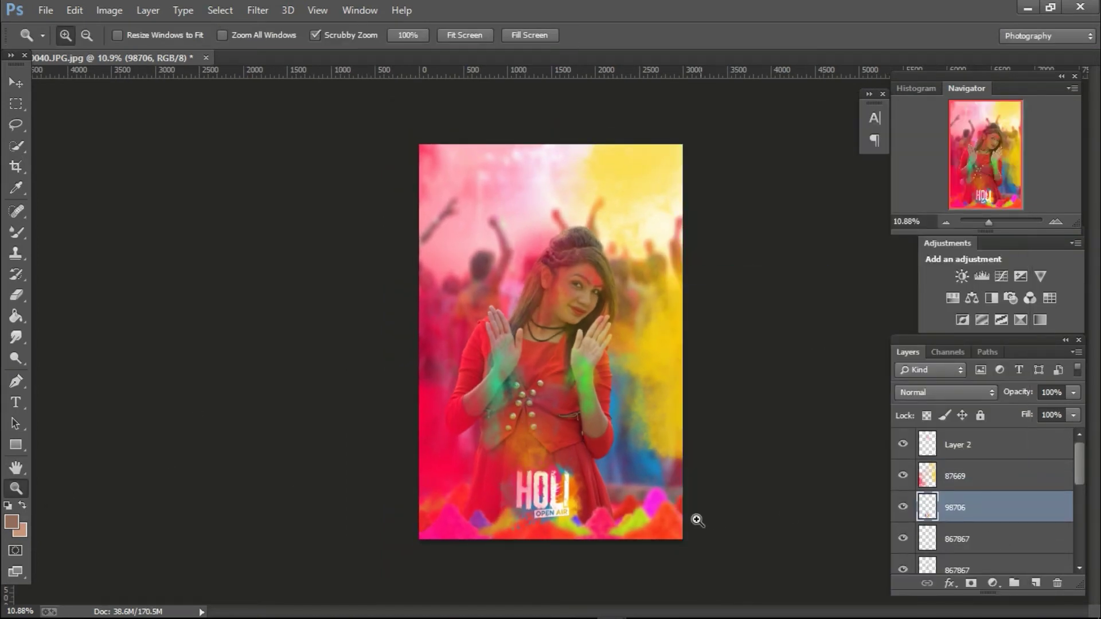
pyautogui.click(1052, 443)
# - On a new layer, drag a dark Gradient Tool fill across the poster's bottom edge
pyautogui.click(1035, 583)
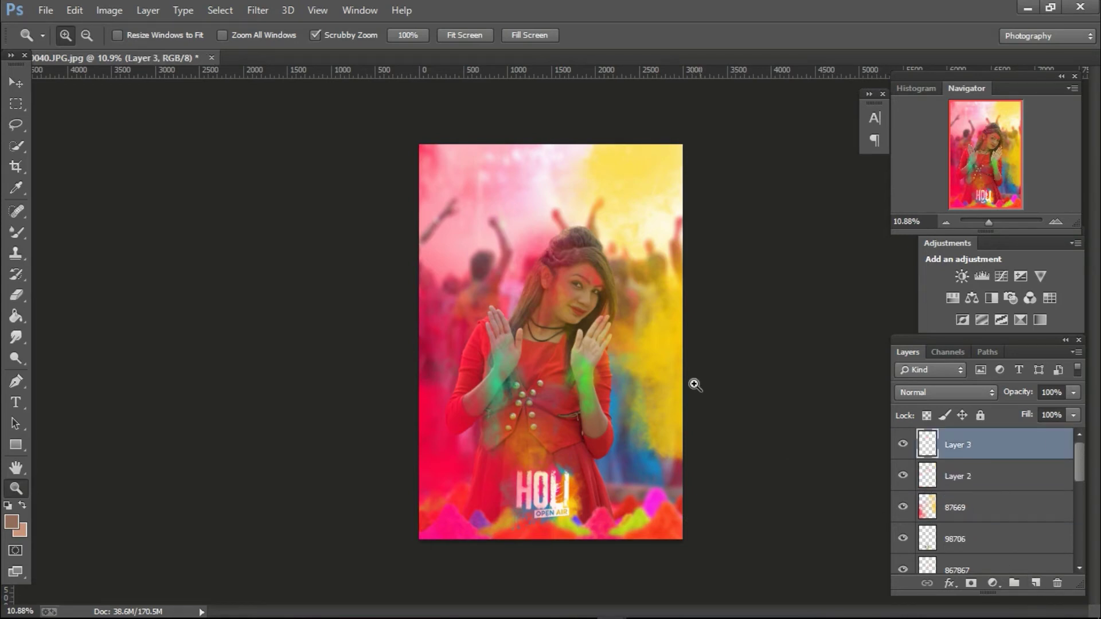
pyautogui.moveTo(694, 381); pyautogui.dragTo(682, 381)
pyautogui.click(17, 315)
pyautogui.rightClick(16, 315)
pyautogui.click(69, 315)
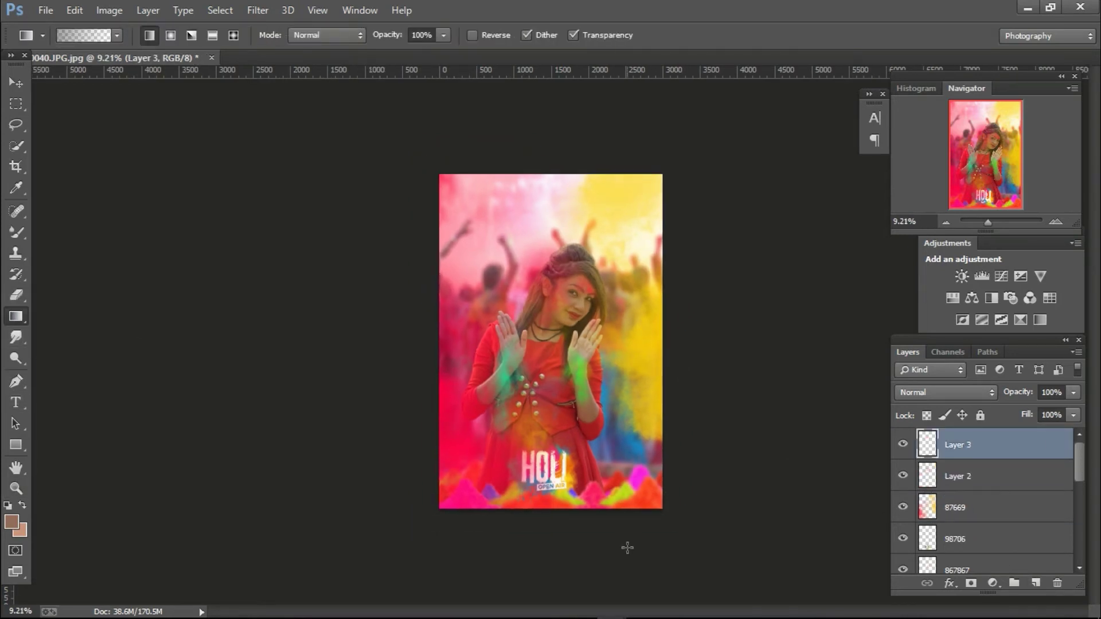
pyautogui.moveTo(564, 509); pyautogui.dragTo(564, 475)
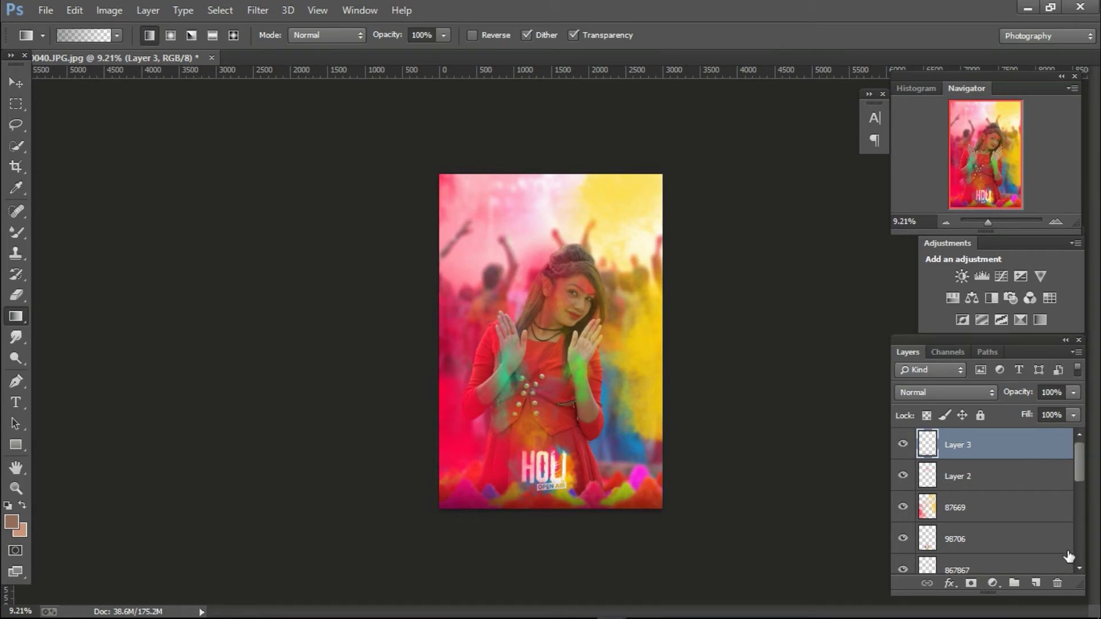
# - On another new layer, darken the top with a gradient and set opacity to 75%
pyautogui.click(1036, 583)
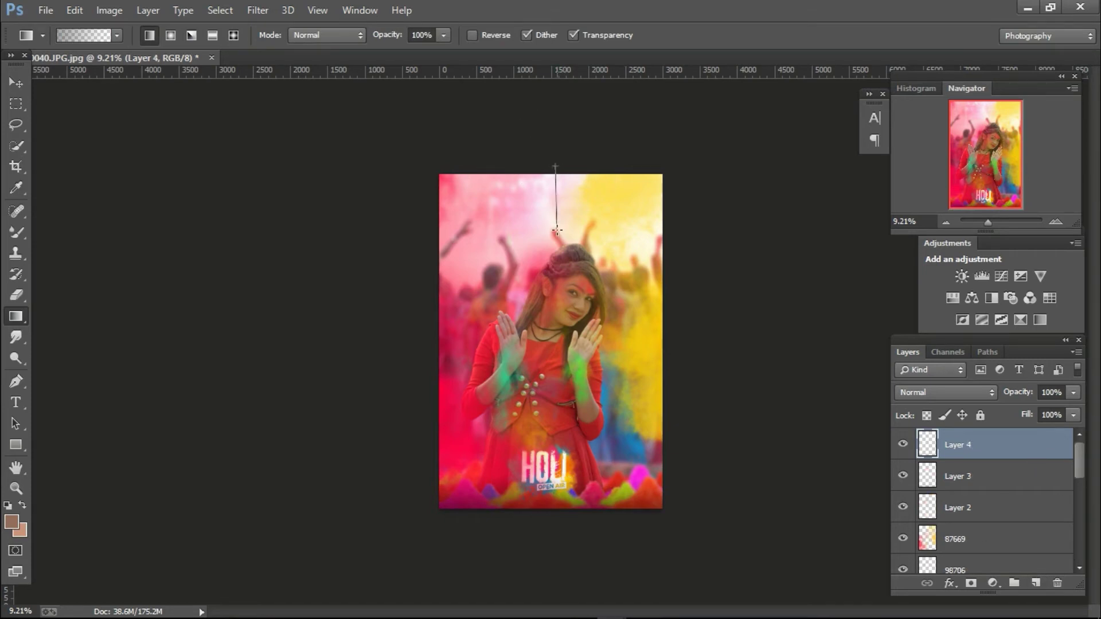
pyautogui.moveTo(556, 229); pyautogui.dragTo(557, 230)
pyautogui.click(1073, 393)
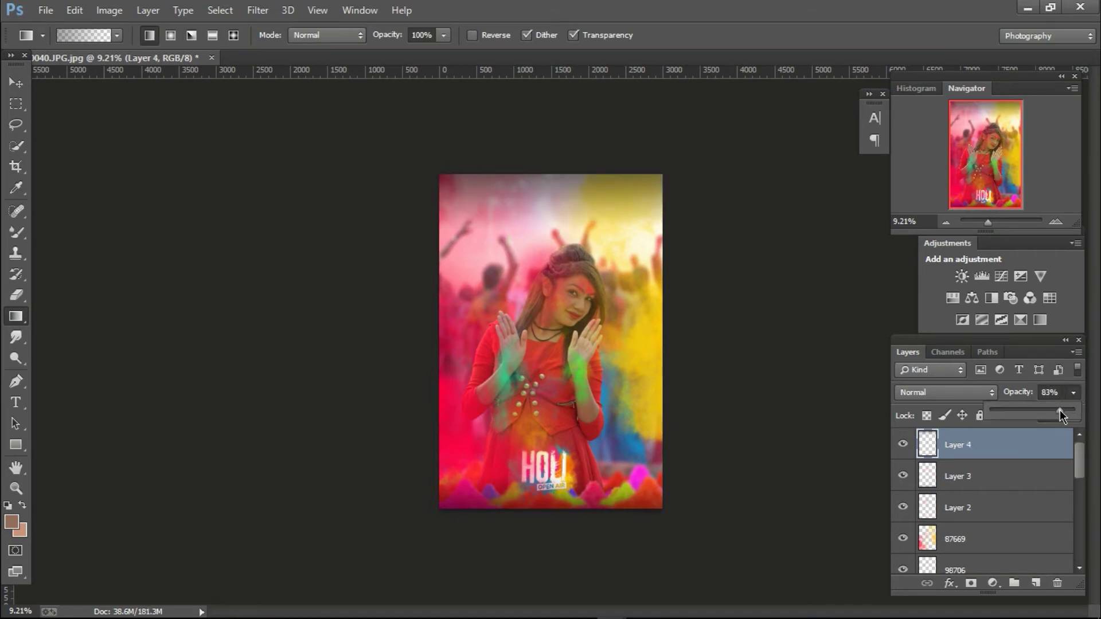
pyautogui.moveTo(1058, 409); pyautogui.dragTo(1051, 410)
pyautogui.scroll(-4, 988, 516)
pyautogui.scroll(-3, 989, 520)
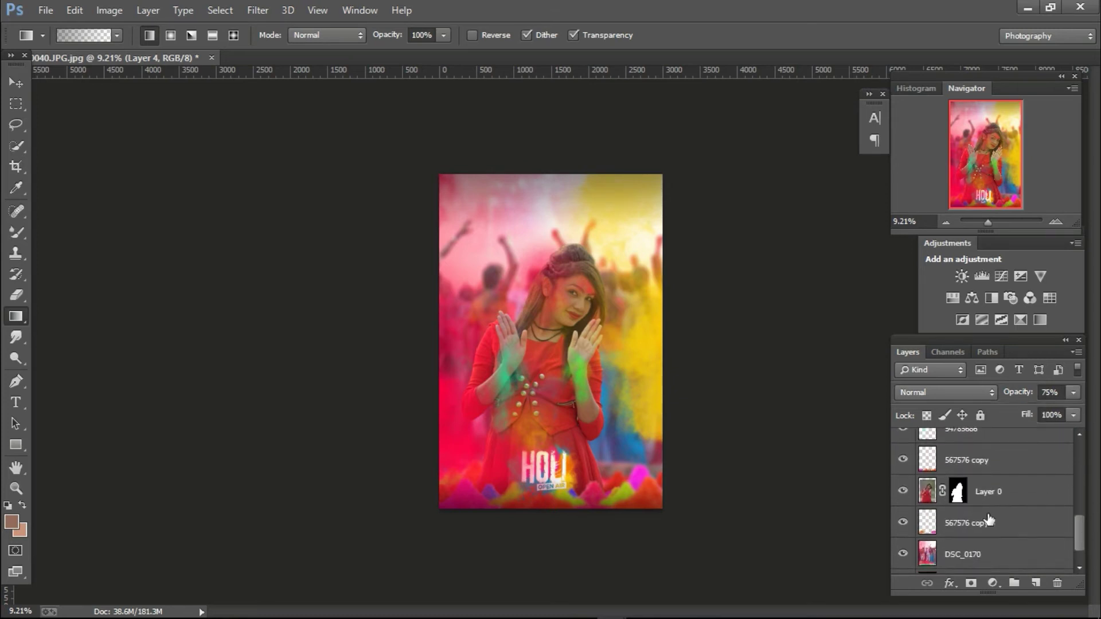
pyautogui.click(958, 491)
pyautogui.rightClick(957, 491)
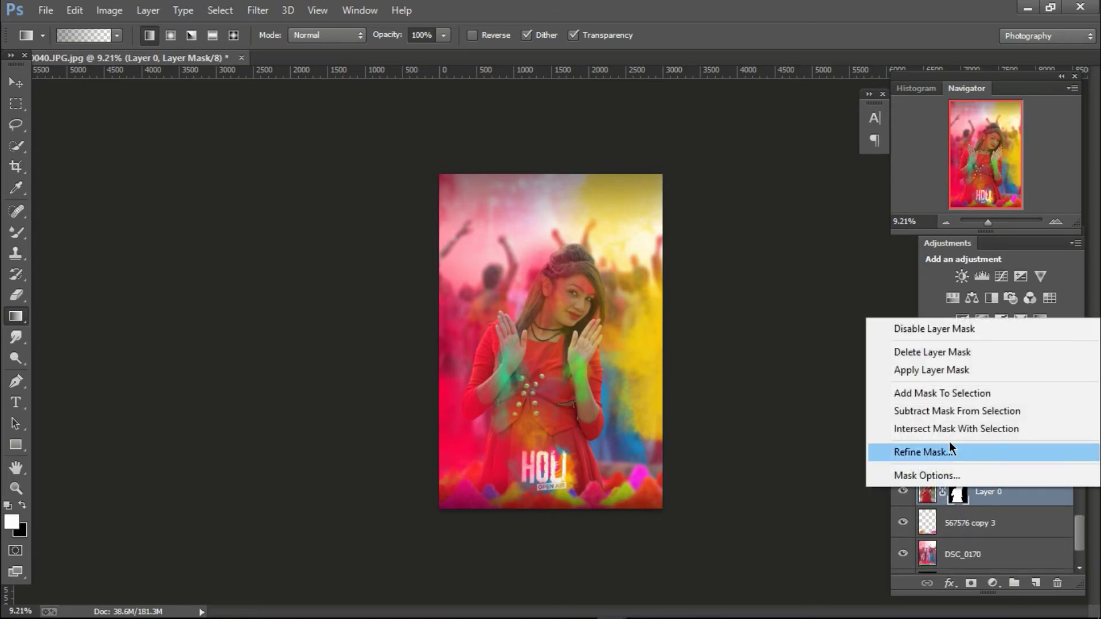
# - Apply Layer 0's mask permanently and zoom in on the girl's face
pyautogui.click(947, 371)
pyautogui.click(14, 488)
pyautogui.moveTo(608, 290); pyautogui.dragTo(681, 327)
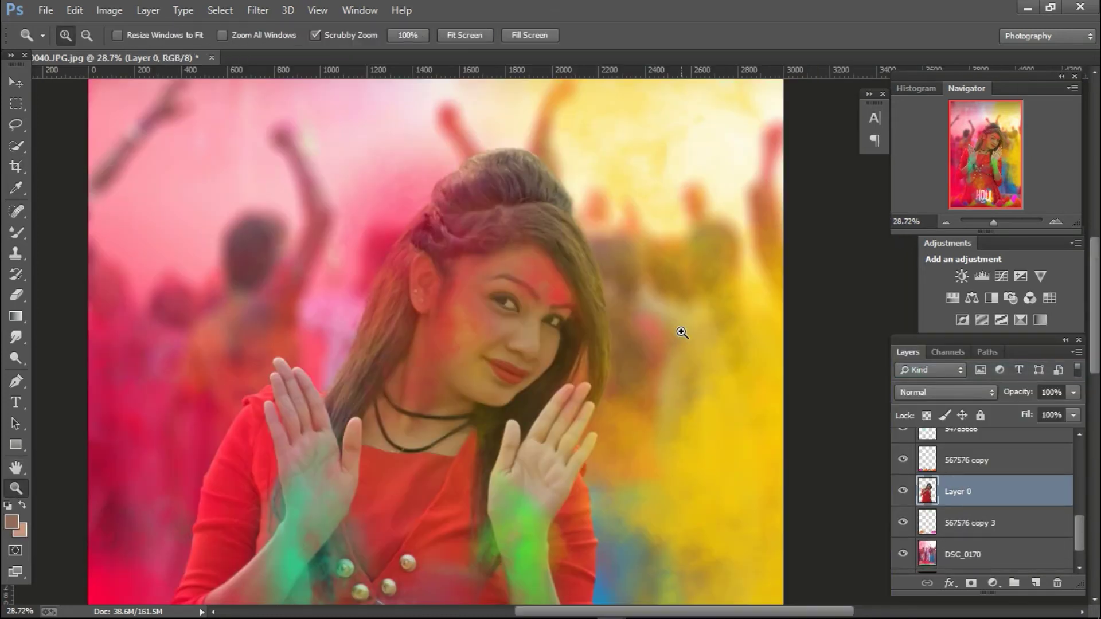
# - Set the Smudge Tool brush size to 103 px for the girl's hair edges
pyautogui.moveTo(16, 337); pyautogui.dragTo(63, 361)
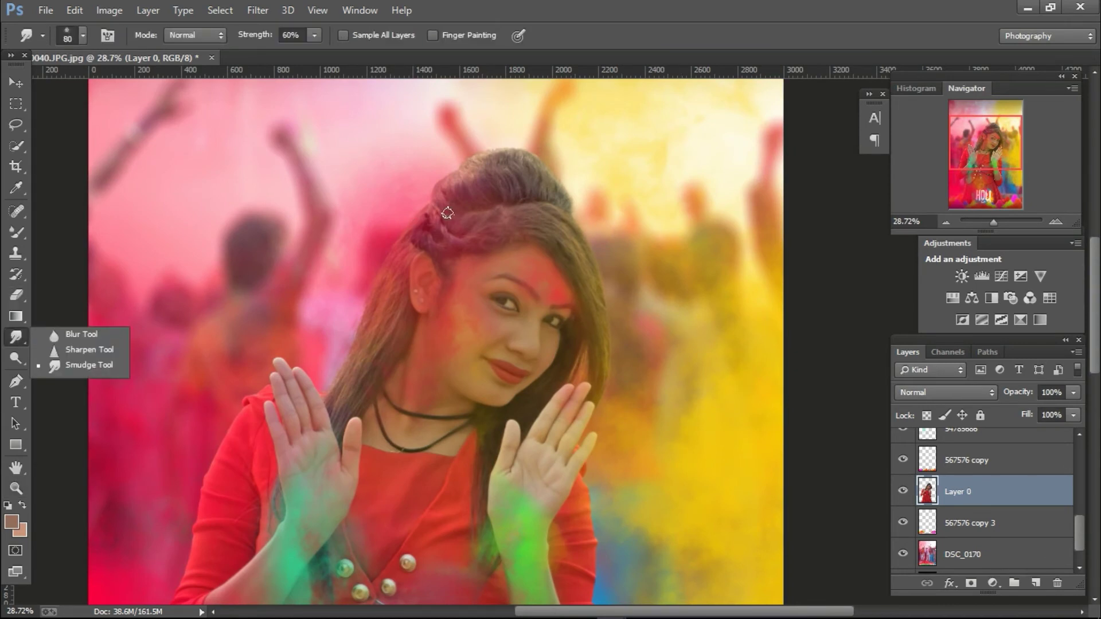
pyautogui.rightClick(626, 245)
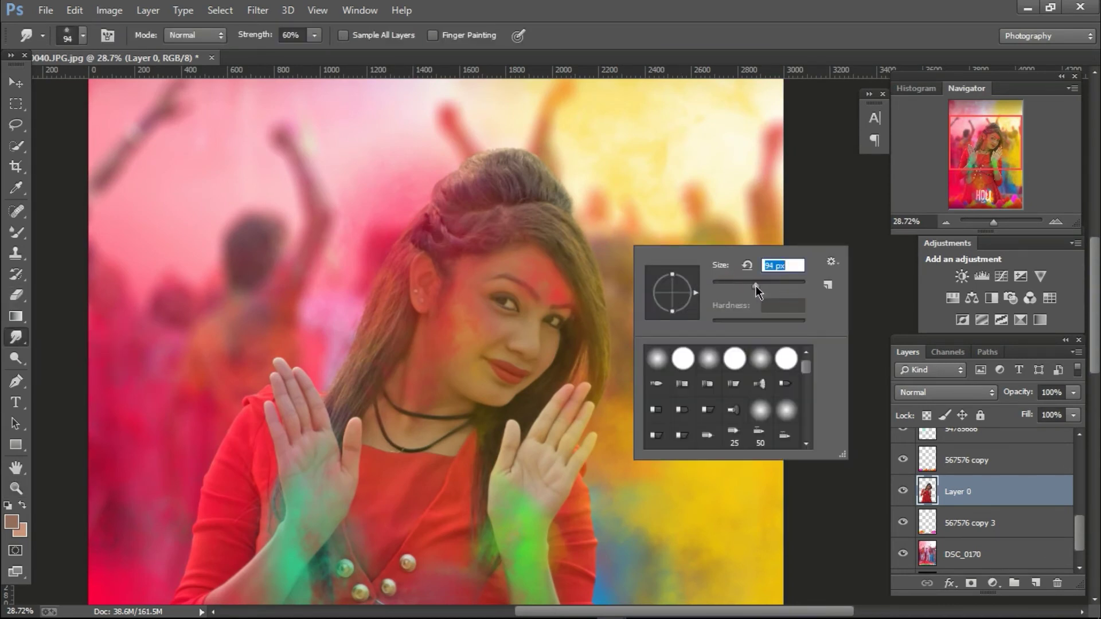
pyautogui.press('Return')
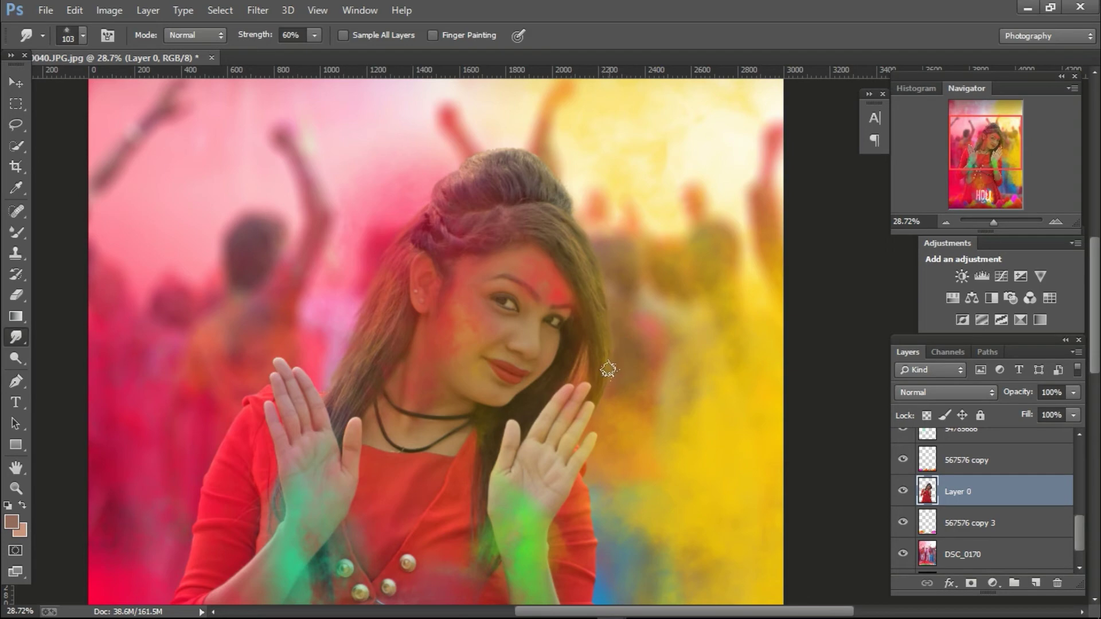
pyautogui.press('z')
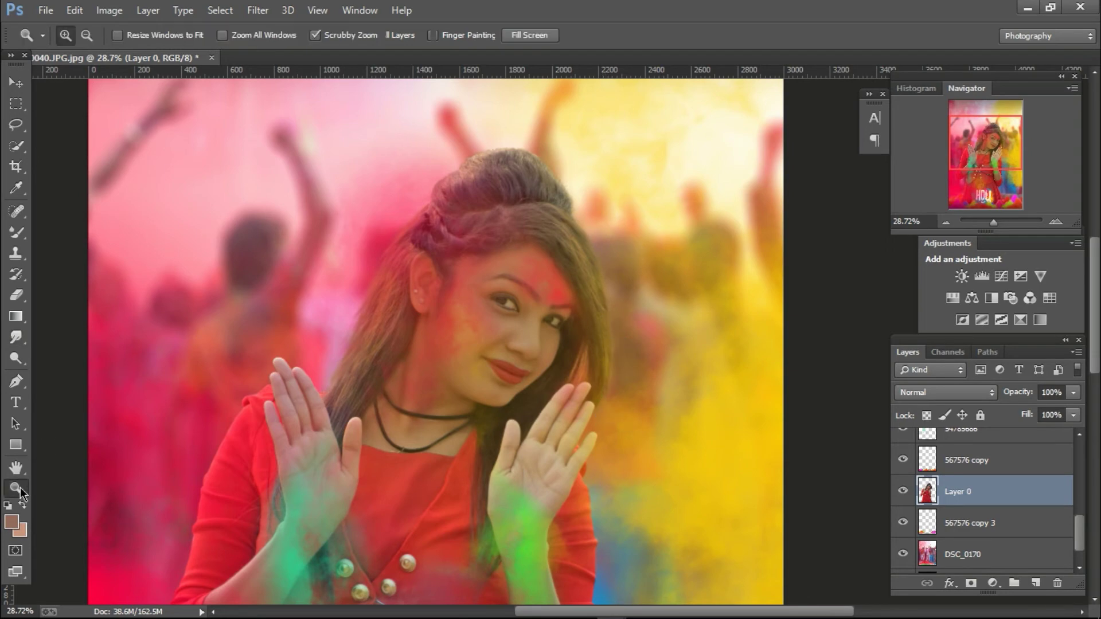
pyautogui.moveTo(504, 321)
pyautogui.mouseDown()
pyautogui.moveTo(540, 568)
pyautogui.moveTo(622, 579)
pyautogui.mouseUp()
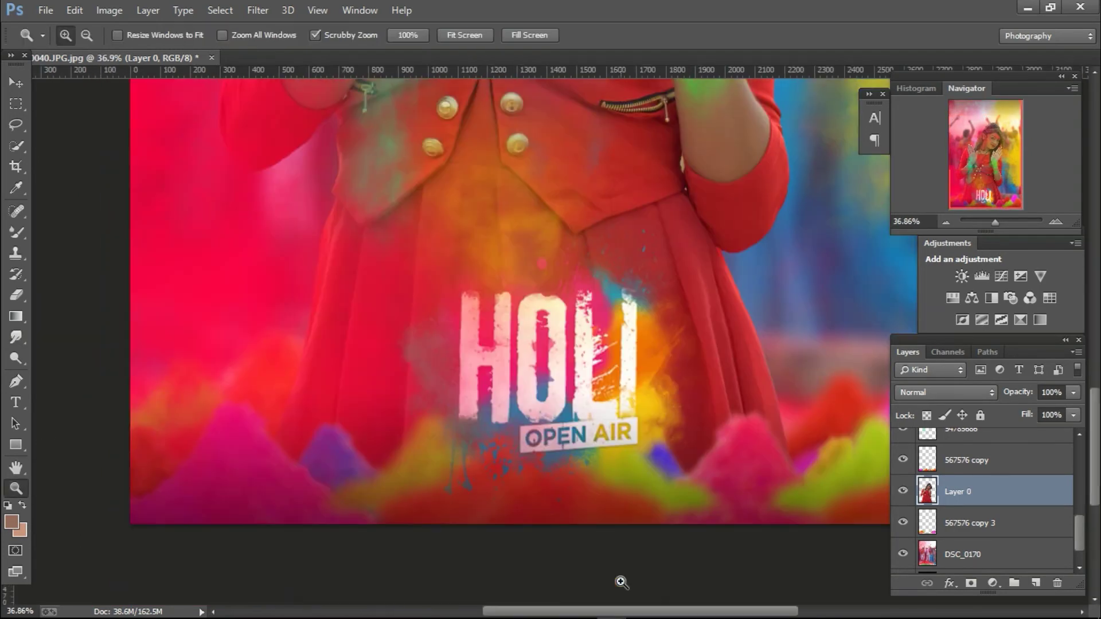
pyautogui.moveTo(633, 459)
pyautogui.mouseDown()
pyautogui.moveTo(729, 447)
pyautogui.moveTo(742, 504)
pyautogui.moveTo(693, 430)
pyautogui.mouseUp()
# - Add a Selective Color adjustment with Neutrals black set to -7%
pyautogui.scroll(2, 1075, 498)
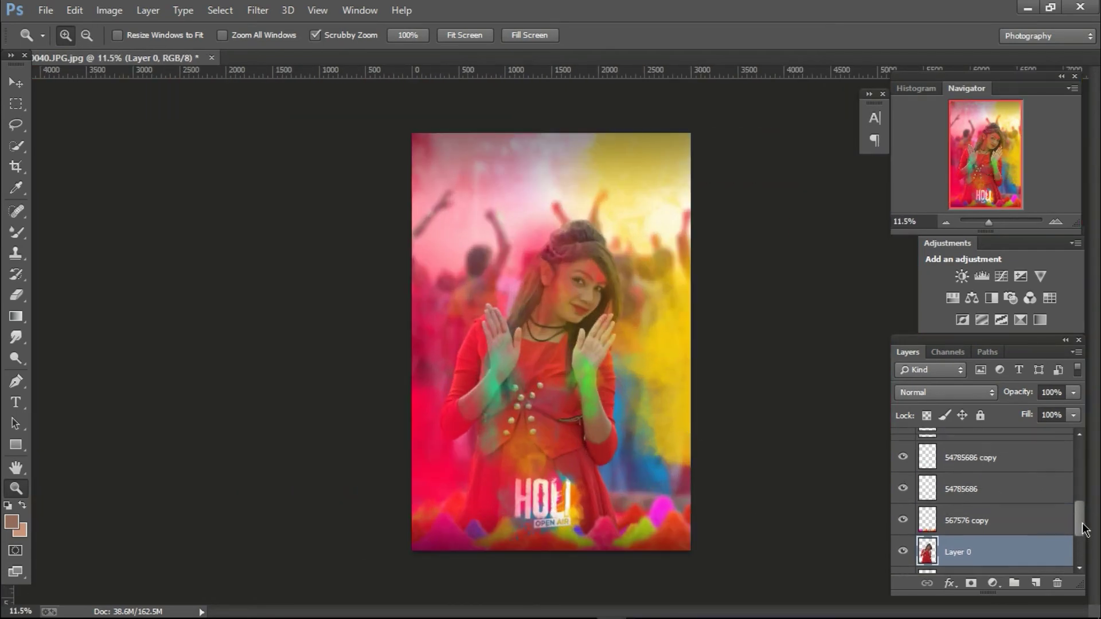
pyautogui.scroll(-1, 969, 528)
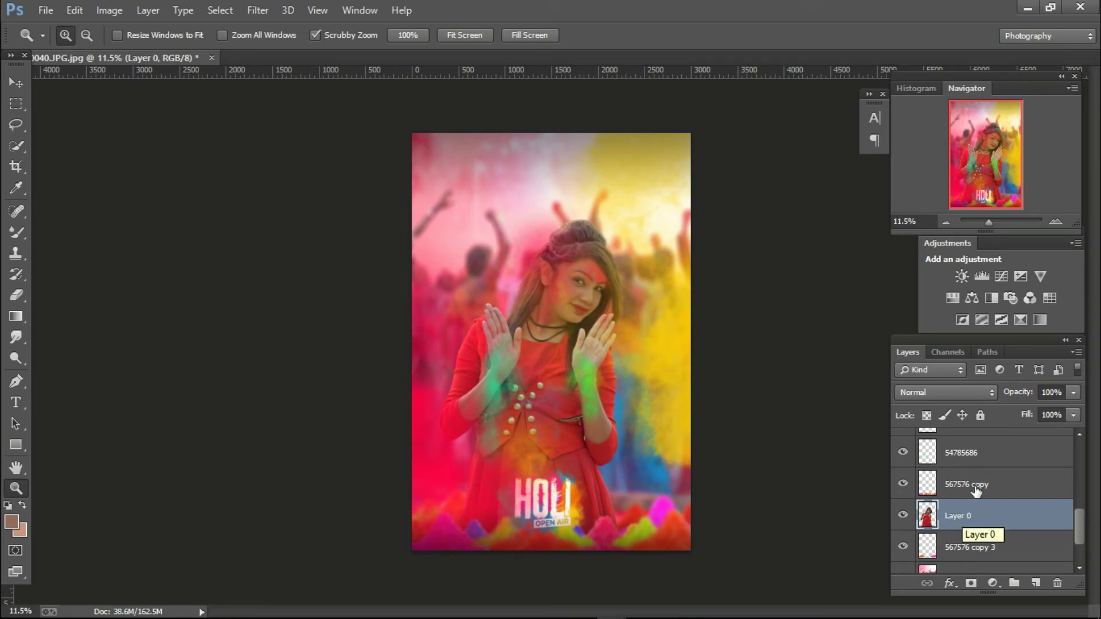
pyautogui.click(1020, 319)
pyautogui.click(757, 172)
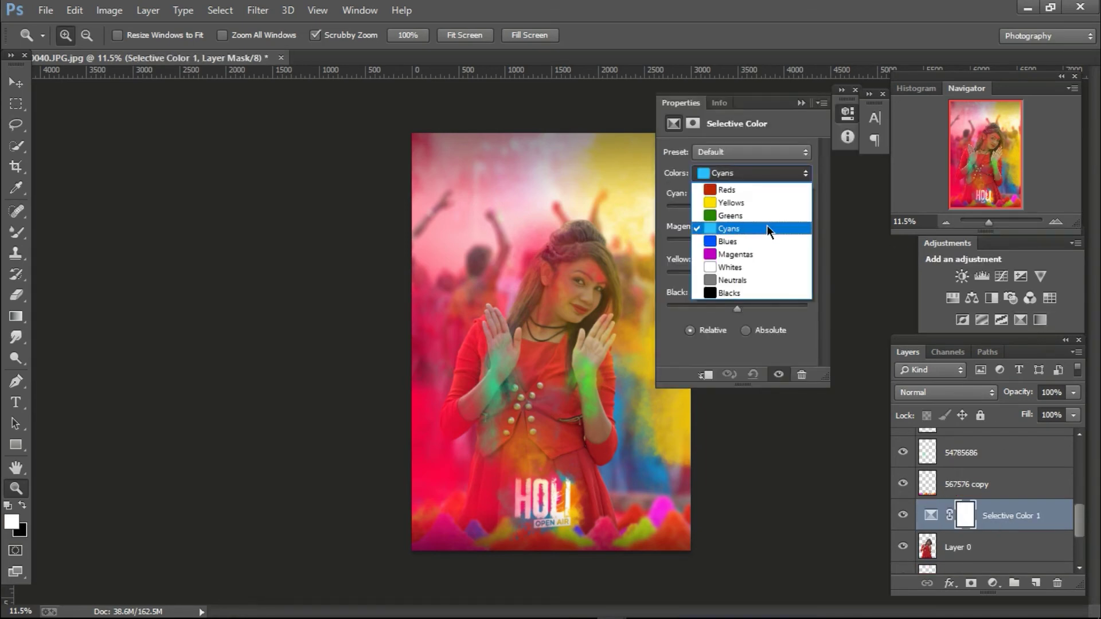
pyautogui.click(751, 280)
pyautogui.moveTo(736, 309); pyautogui.dragTo(732, 310)
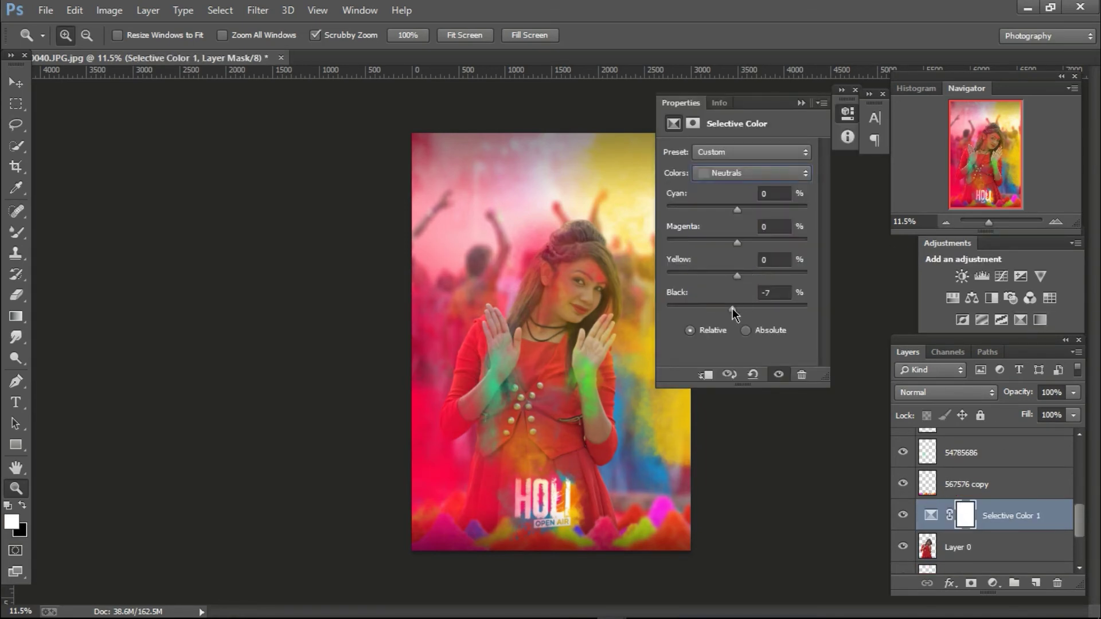
pyautogui.click(801, 103)
pyautogui.moveTo(1080, 521)
pyautogui.mouseDown()
pyautogui.moveTo(1080, 459)
pyautogui.moveTo(1079, 536)
pyautogui.mouseUp()
# - Select the girl's Layer 0 and open the Camera Raw Filter
pyautogui.click(1020, 448)
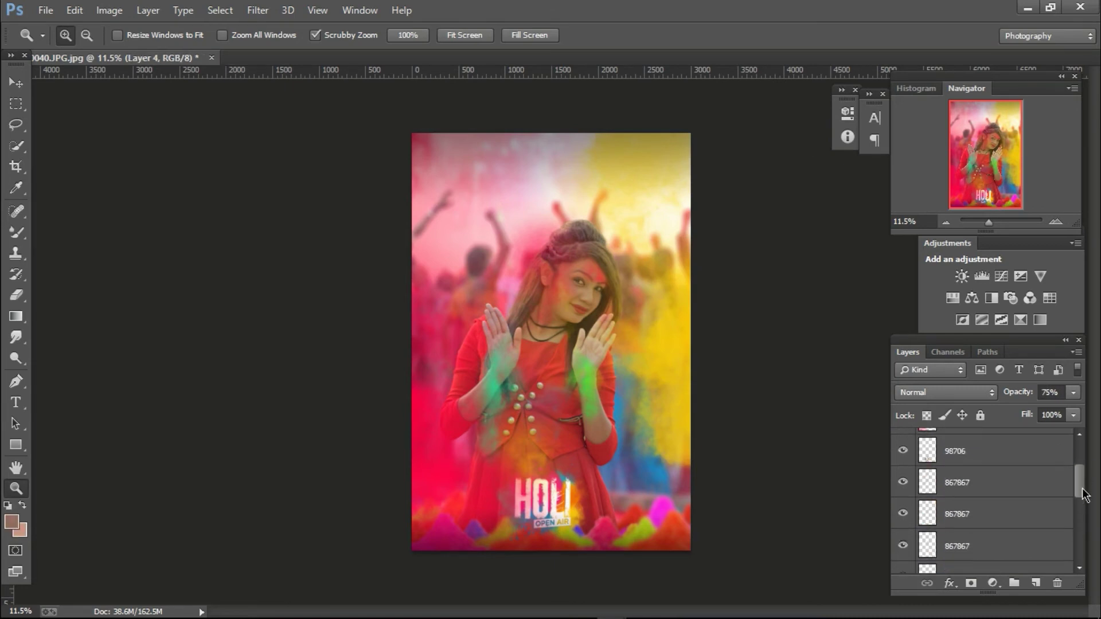
pyautogui.click(963, 501)
pyautogui.click(257, 10)
pyautogui.click(289, 103)
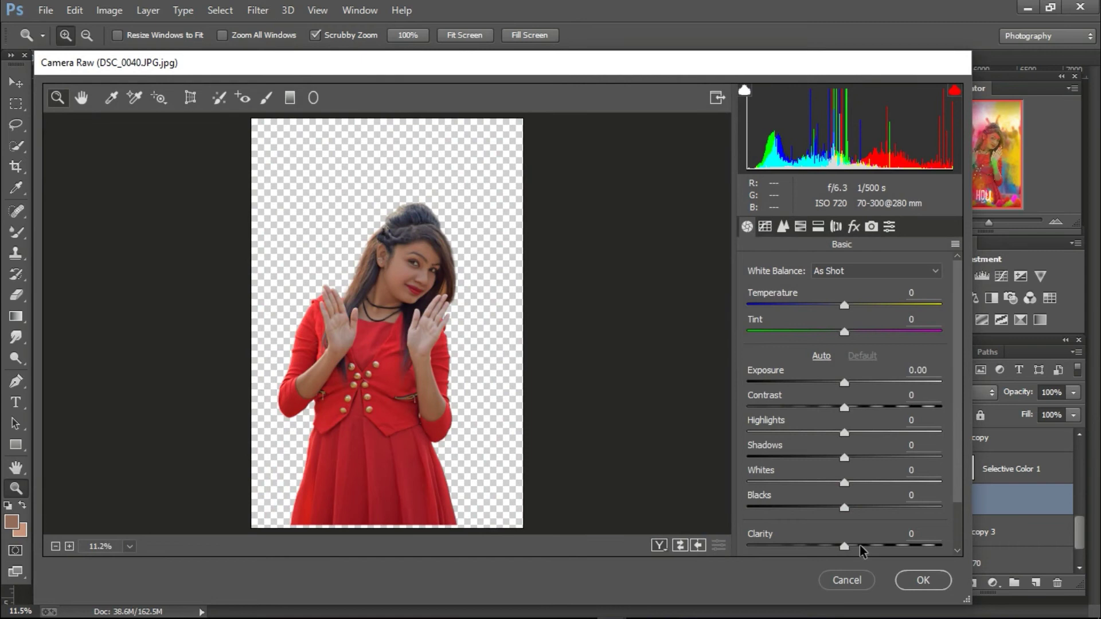
# - Raise Clarity to +13 and Exposure to +0.15 in Camera Raw
pyautogui.click(857, 545)
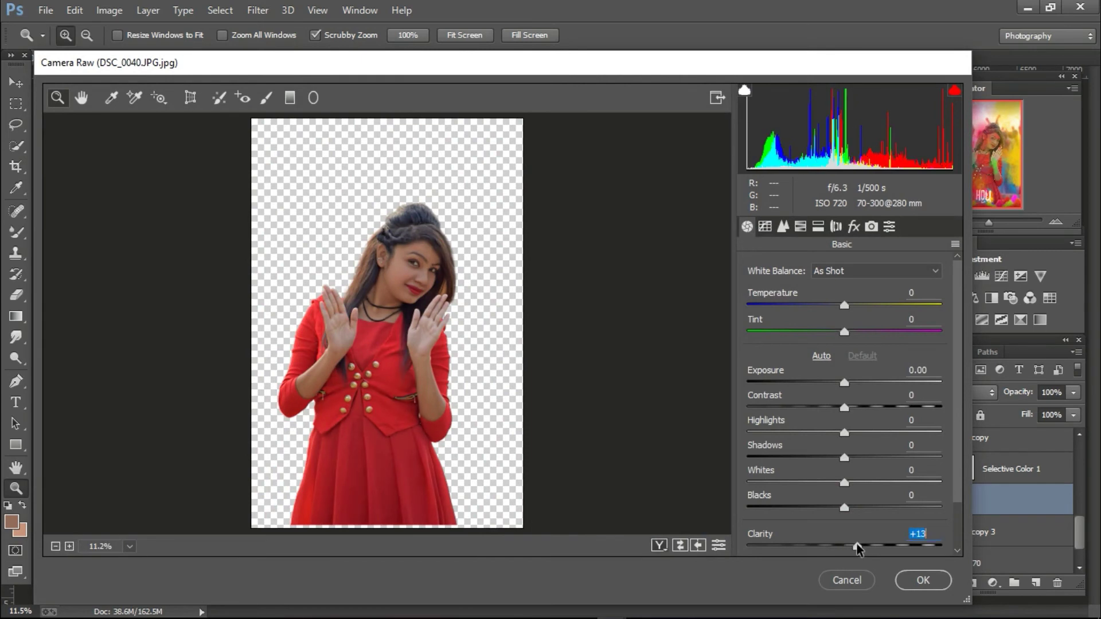
pyautogui.click(799, 226)
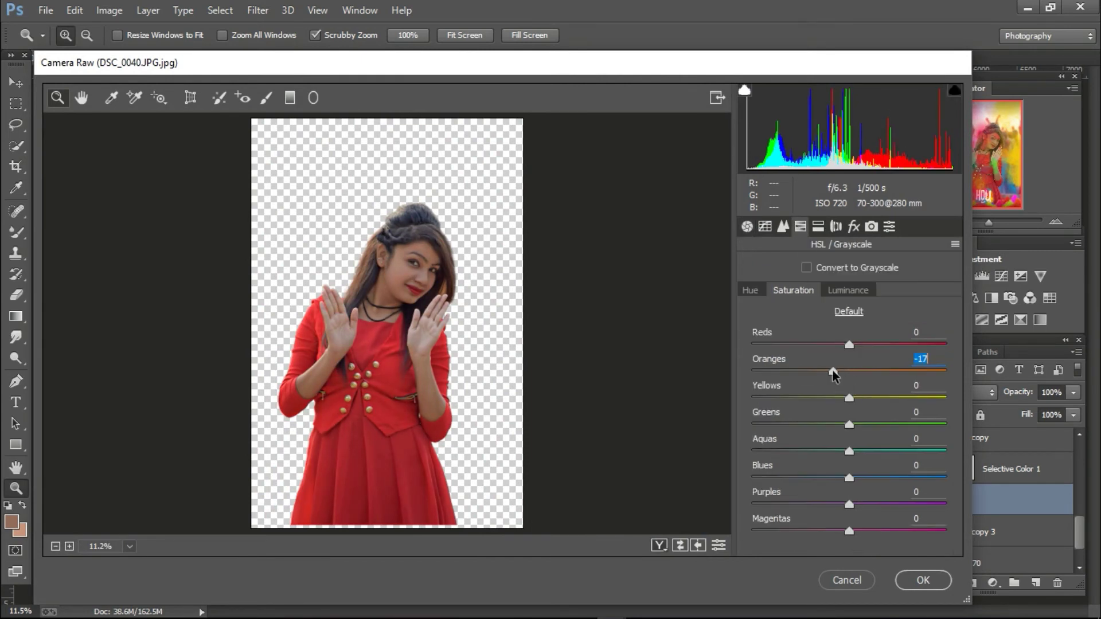
pyautogui.click(848, 290)
pyautogui.click(747, 225)
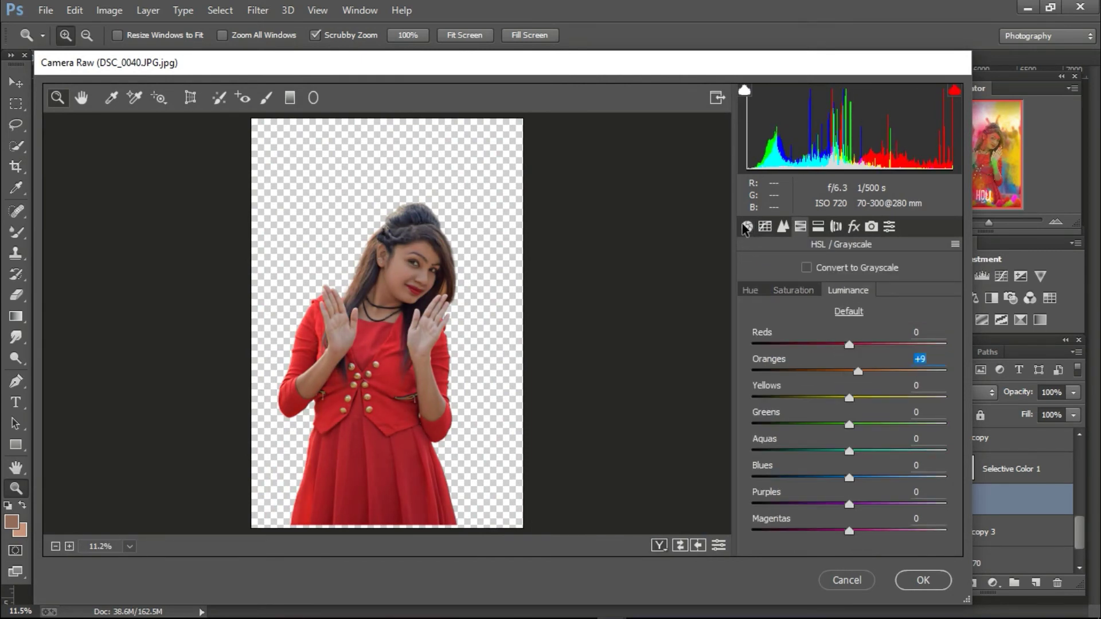
pyautogui.click(843, 384)
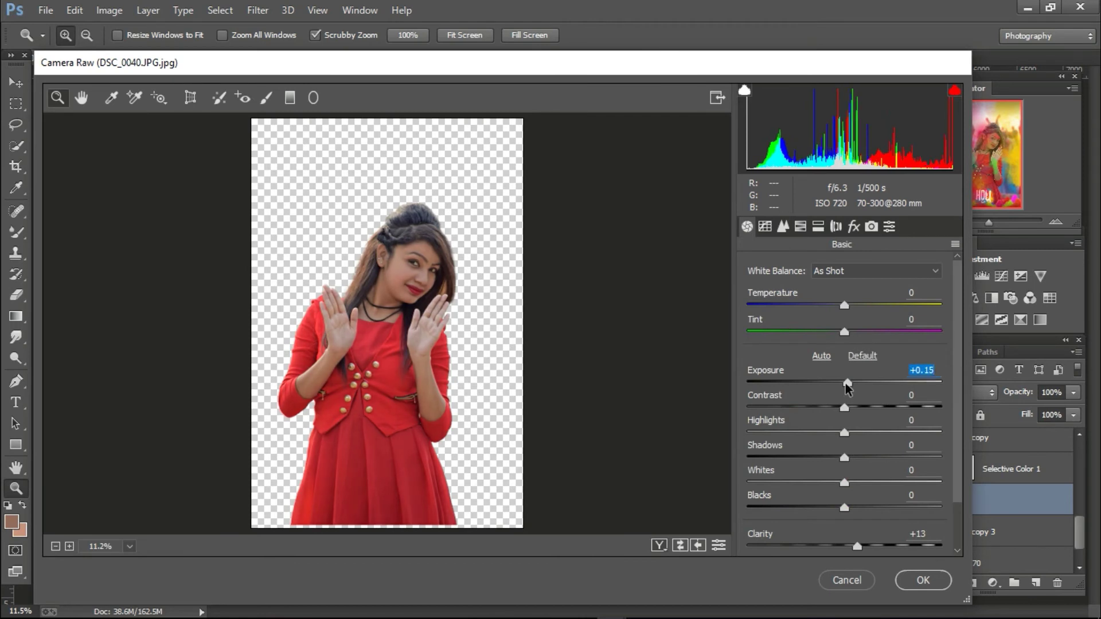
# - Set Reds saturation +18 and hue -3, add a -21 vignette, and apply
pyautogui.click(800, 226)
pyautogui.click(793, 290)
pyautogui.moveTo(849, 344)
pyautogui.mouseDown()
pyautogui.moveTo(867, 345)
pyautogui.moveTo(846, 345)
pyautogui.mouseUp()
pyautogui.click(750, 290)
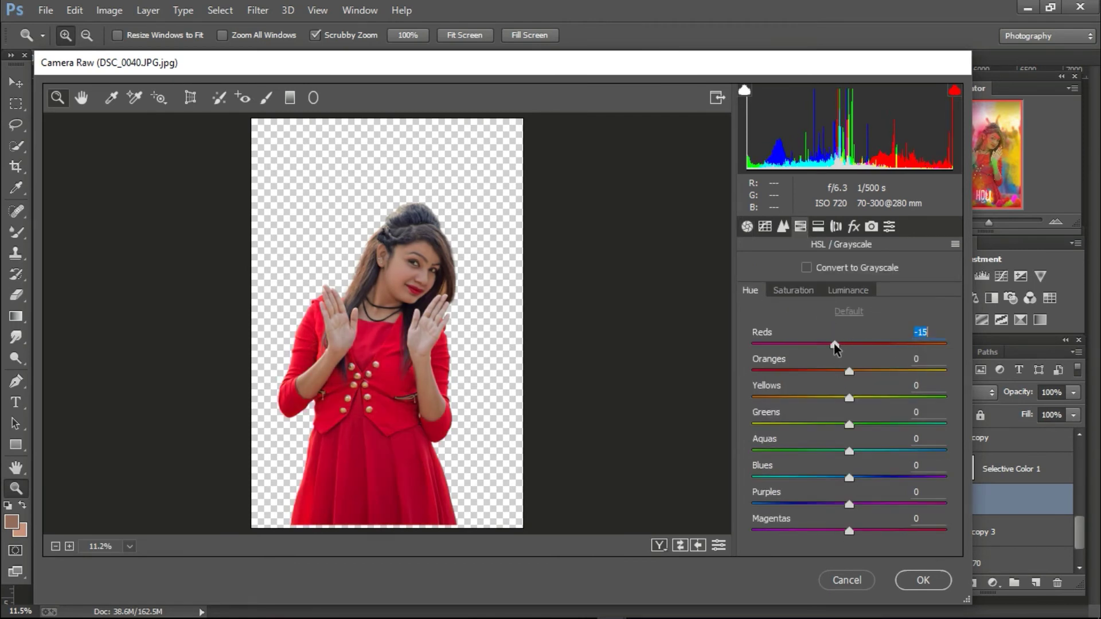
pyautogui.click(853, 226)
pyautogui.moveTo(844, 493); pyautogui.dragTo(824, 493)
pyautogui.click(922, 580)
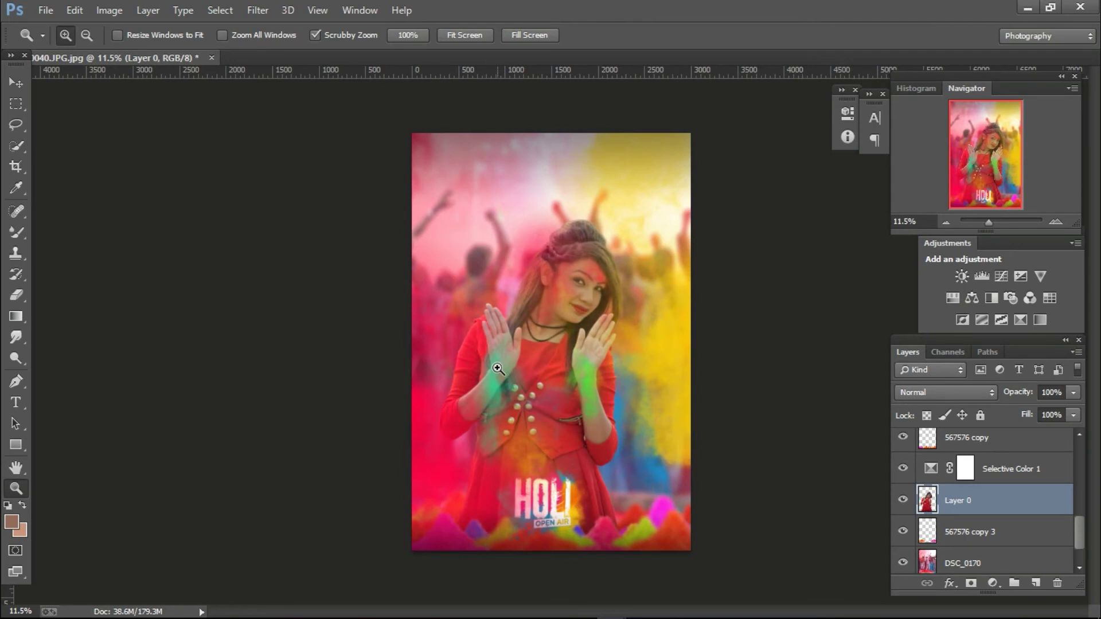
# - Place the 658568 green powder image as embedded, positioned over the girl's hands
pyautogui.moveTo(600, 383); pyautogui.dragTo(653, 383)
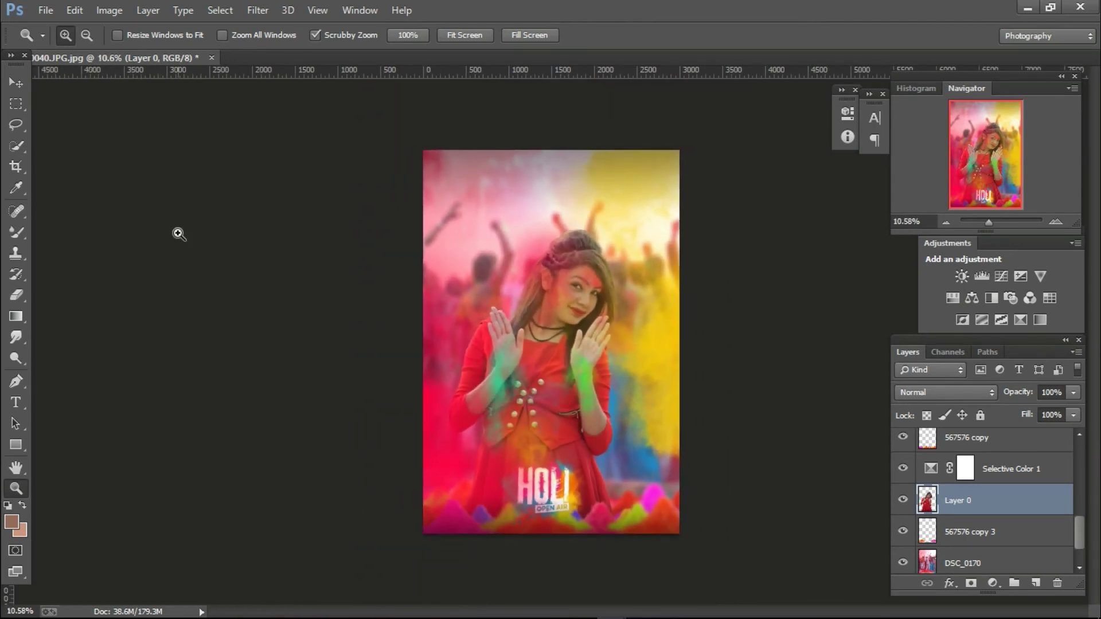
pyautogui.moveTo(476, 230); pyautogui.dragTo(402, 241)
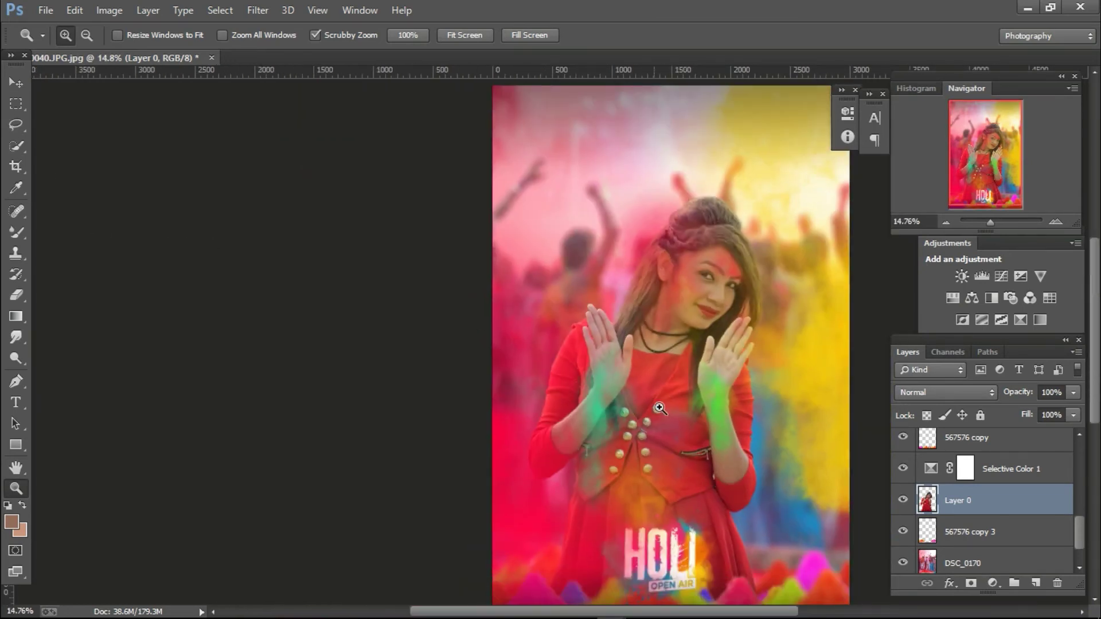
pyautogui.moveTo(573, 368); pyautogui.dragTo(660, 401)
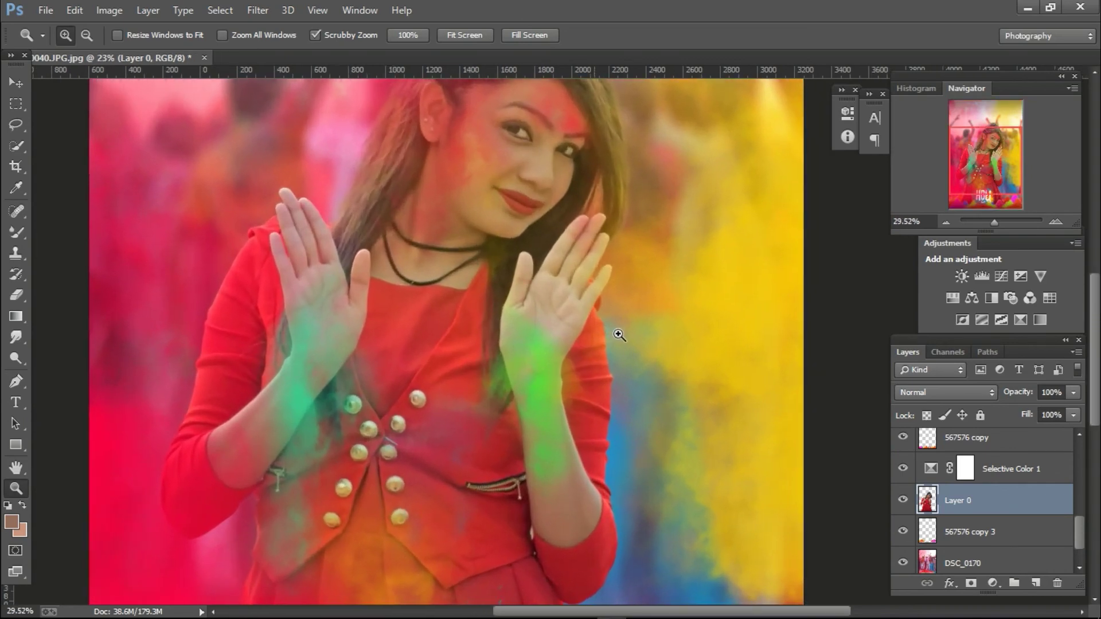
pyautogui.moveTo(608, 330); pyautogui.dragTo(619, 335)
pyautogui.click(45, 9)
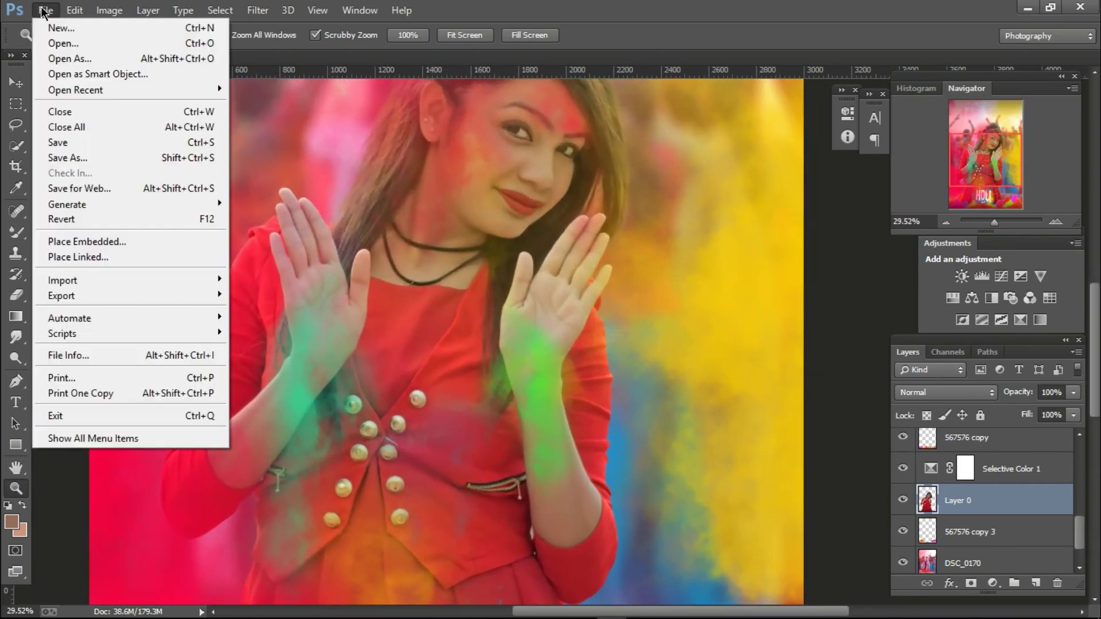
pyautogui.click(113, 245)
pyautogui.doubleClick(451, 129)
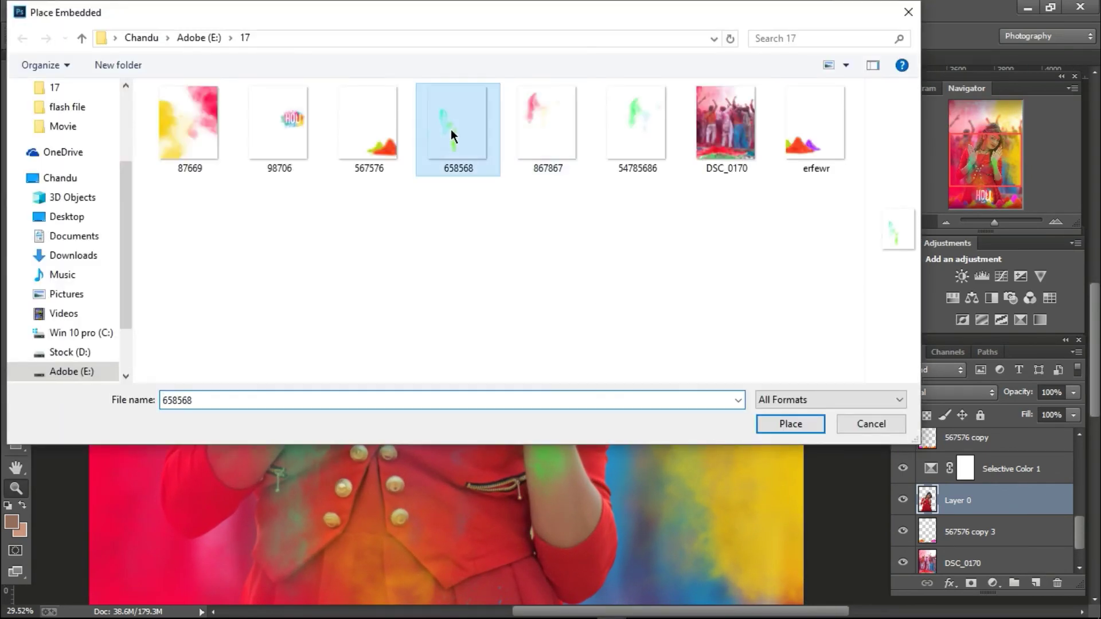
pyautogui.moveTo(593, 297)
pyautogui.mouseDown()
pyautogui.moveTo(375, 190)
pyautogui.moveTo(483, 401)
pyautogui.mouseUp()
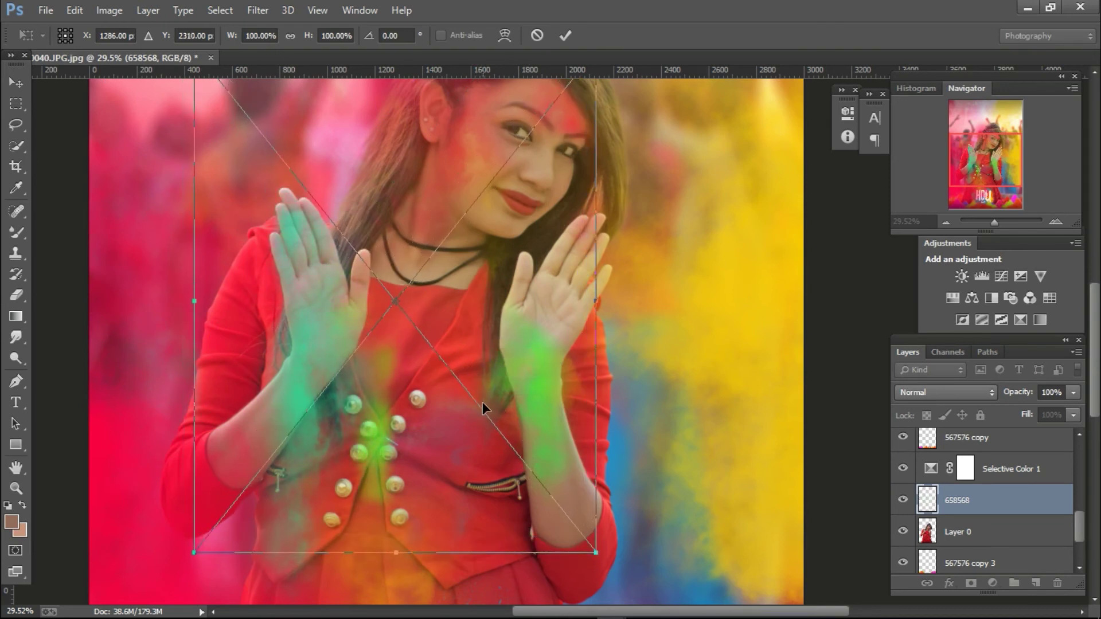
pyautogui.press('z')
pyautogui.click(565, 35)
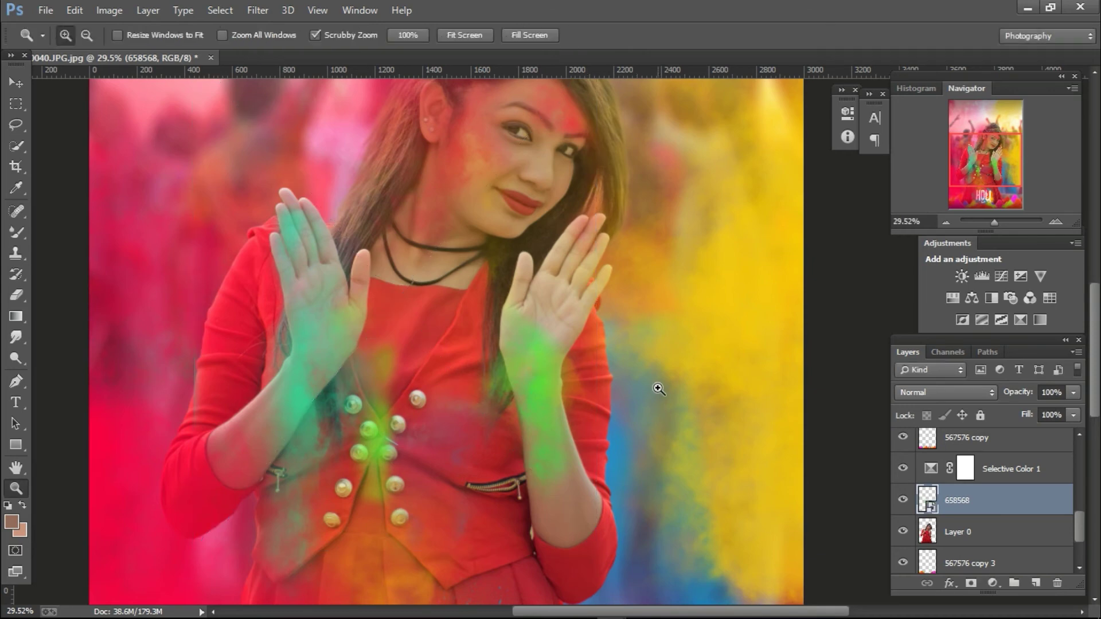
# - Rasterize the 658568 green powder layer
pyautogui.rightClick(981, 506)
pyautogui.click(693, 281)
pyautogui.moveTo(344, 260)
pyautogui.mouseDown()
pyautogui.moveTo(382, 261)
pyautogui.moveTo(610, 390)
pyautogui.mouseUp()
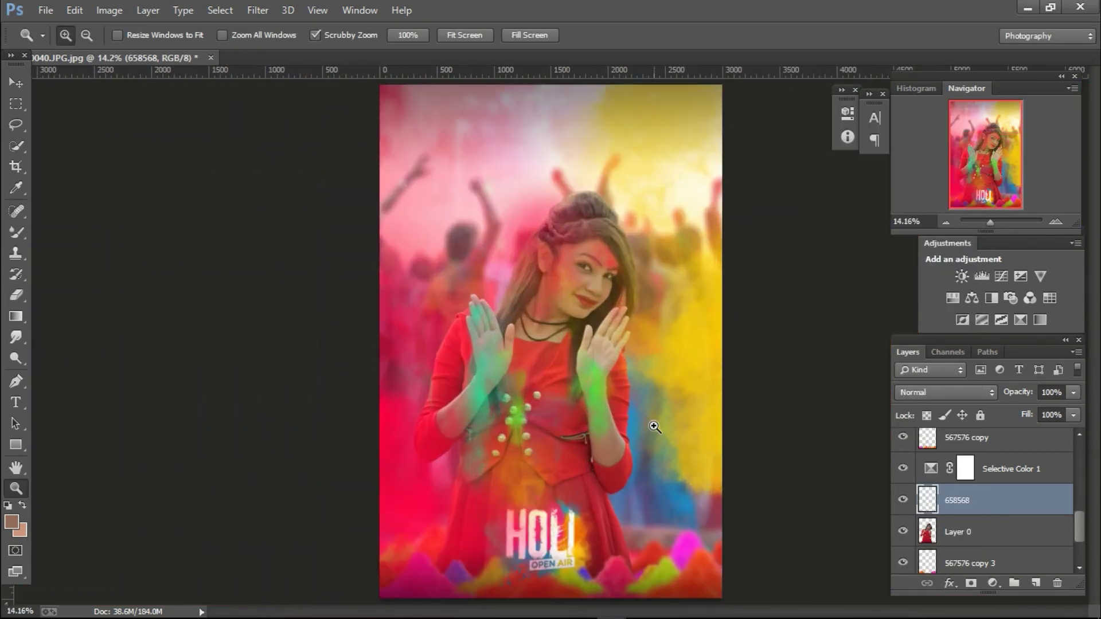
# - Duplicate the green powder layer and nudge the copy into position
pyautogui.hotkey('ctrl', 'j')
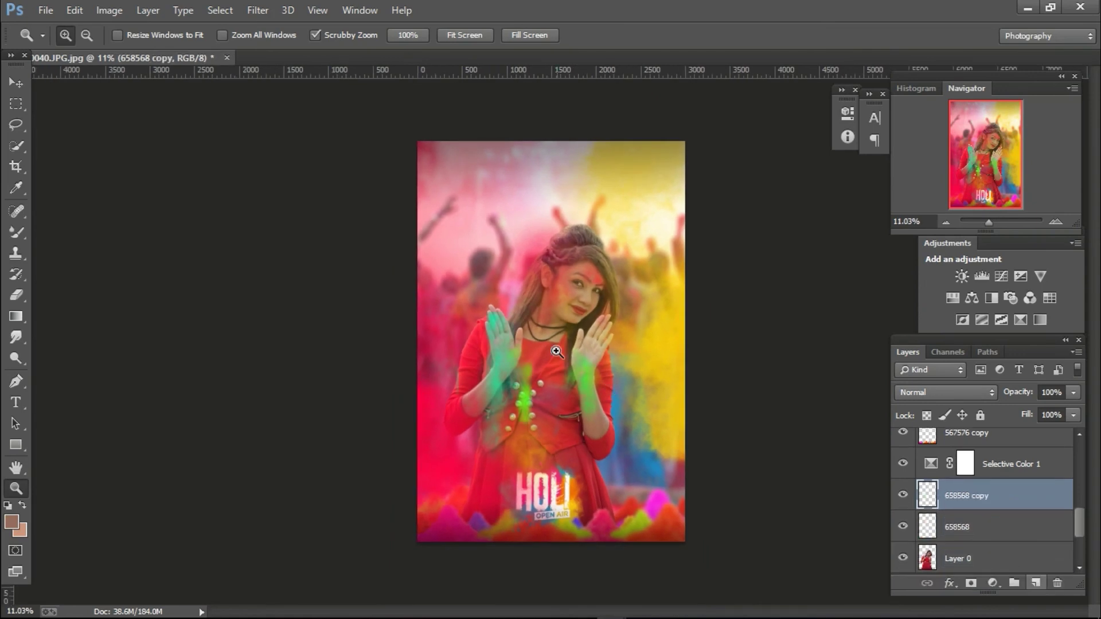
pyautogui.click(16, 82)
pyautogui.moveTo(511, 335); pyautogui.dragTo(607, 352)
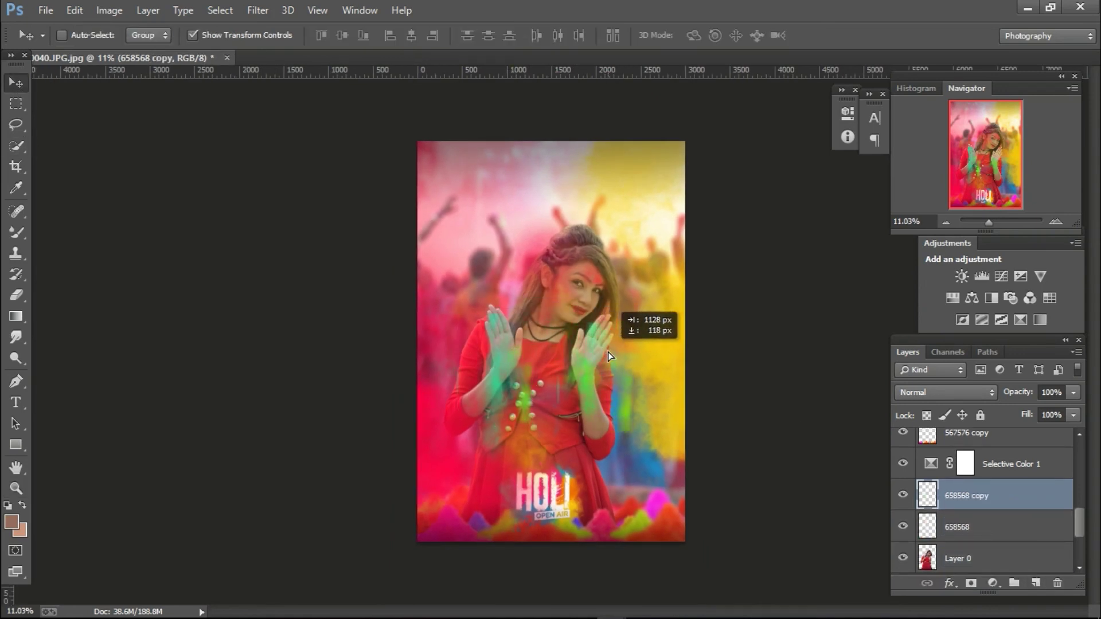
# - Erase the light streak on the red vest, then shift the powder copy up-right
pyautogui.press('z')
pyautogui.moveTo(653, 464); pyautogui.dragTo(700, 422)
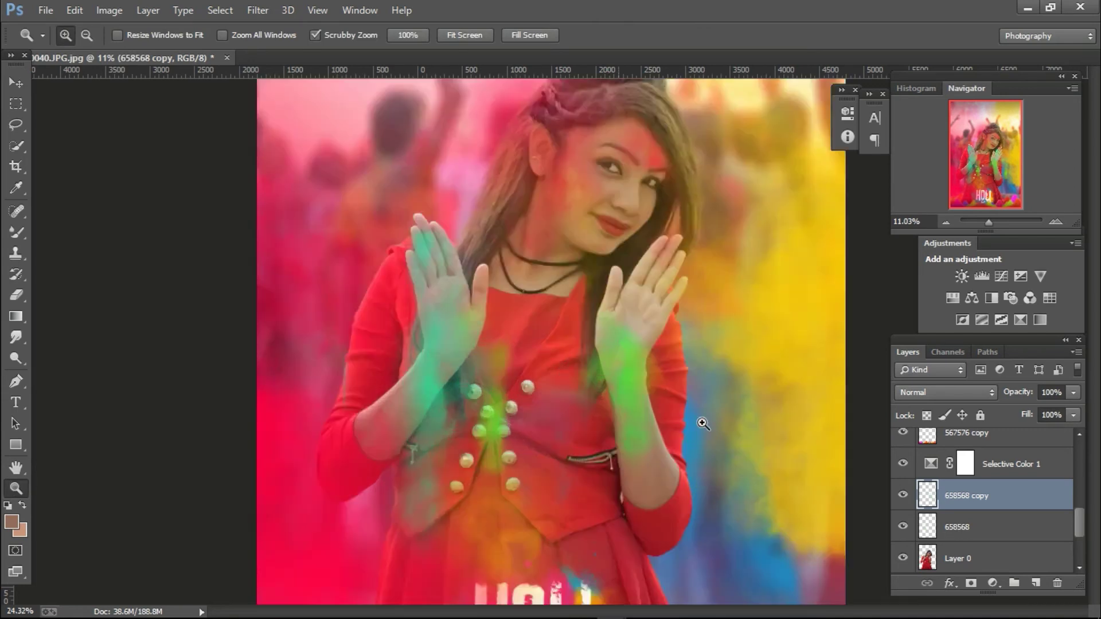
pyautogui.moveTo(583, 439); pyautogui.dragTo(550, 441)
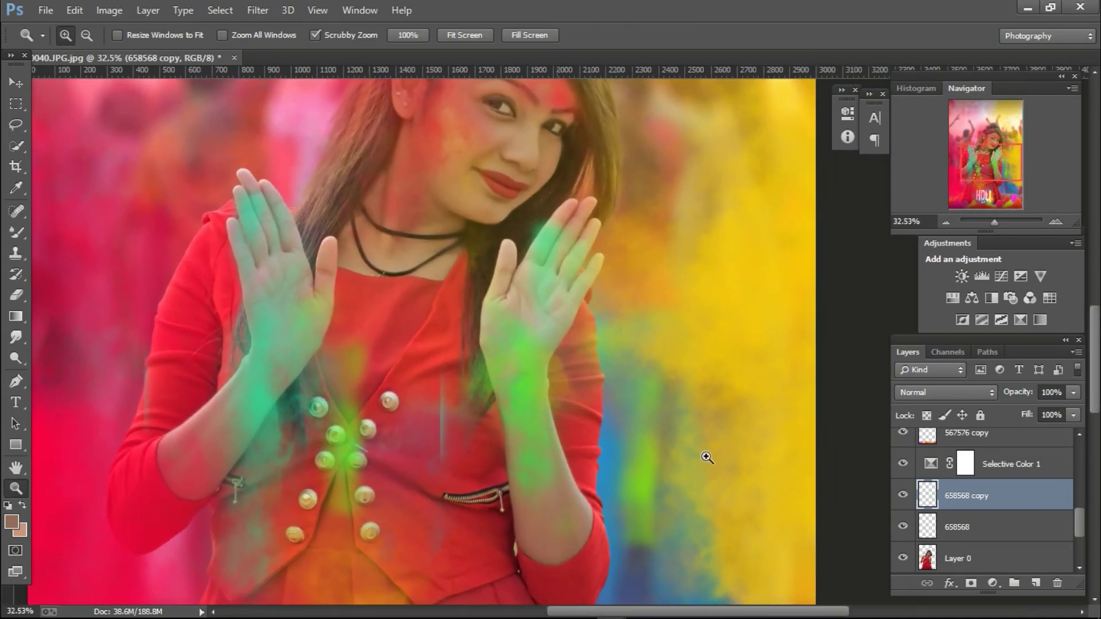
pyautogui.click(19, 296)
pyautogui.rightClick(395, 347)
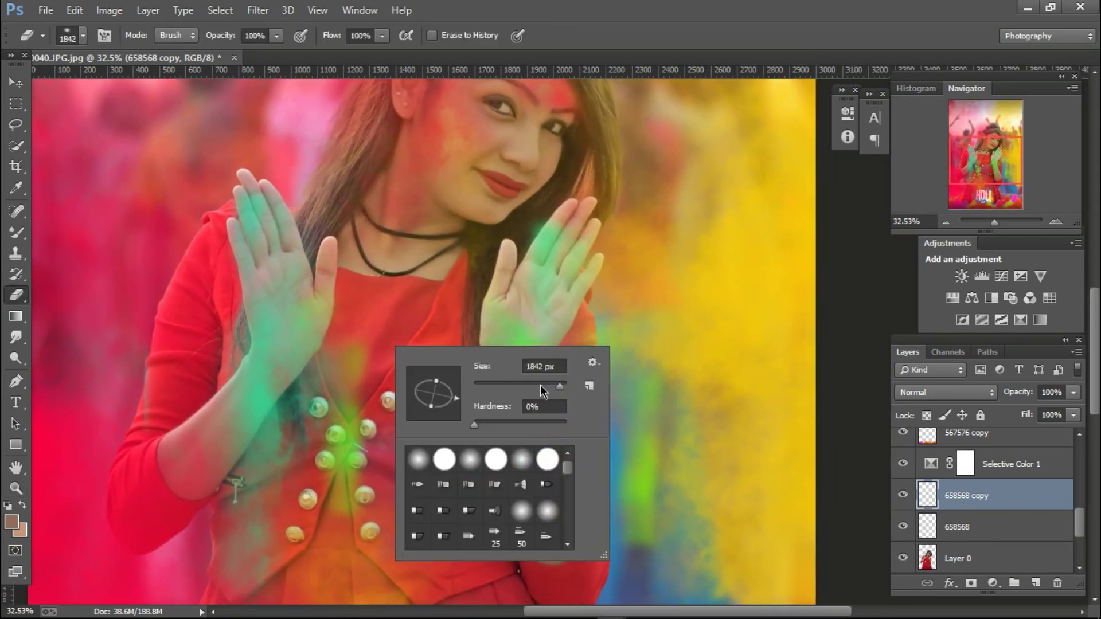
pyautogui.press('Return')
pyautogui.moveTo(439, 433); pyautogui.dragTo(435, 490)
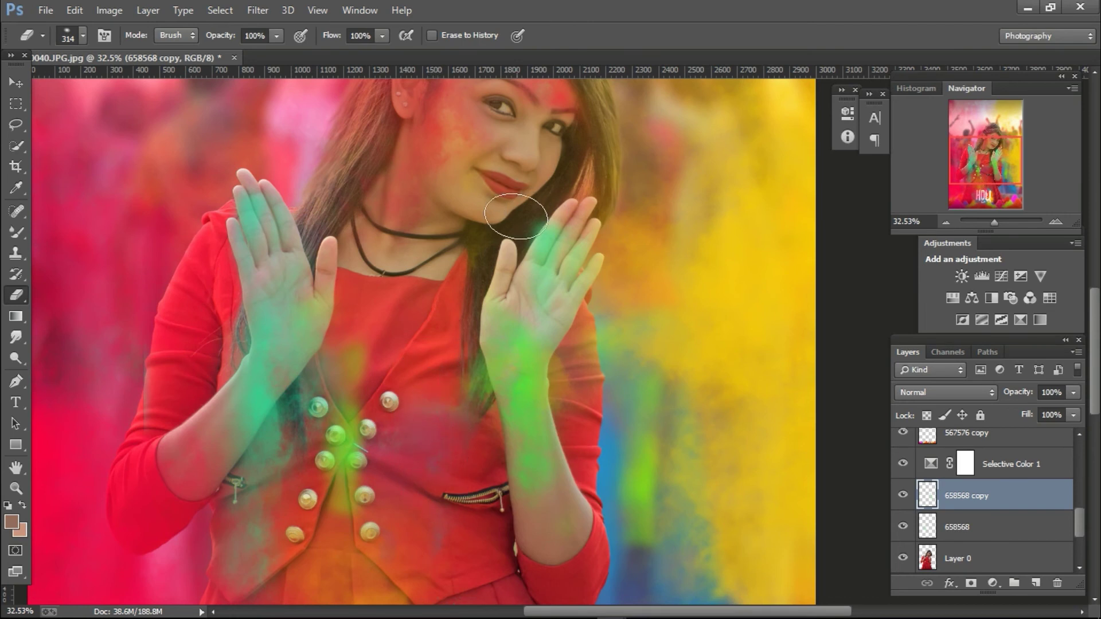
pyautogui.press('v')
pyautogui.moveTo(544, 327)
pyautogui.mouseDown()
pyautogui.moveTo(562, 307)
pyautogui.moveTo(553, 307)
pyautogui.mouseUp()
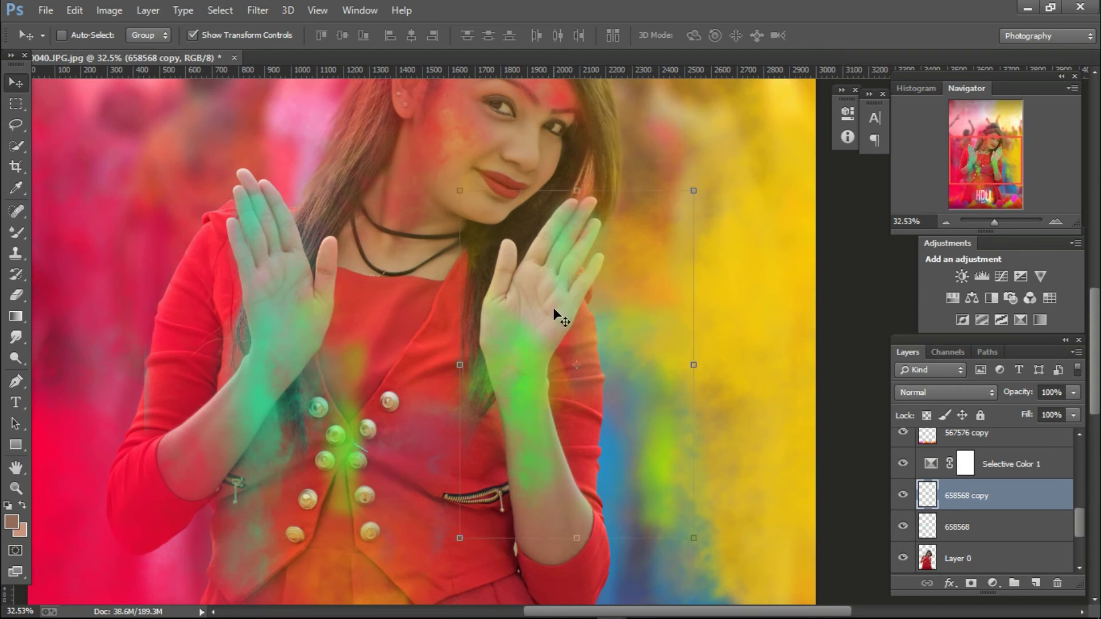
# - Select the 658568 powder layer and switch to the plain Eraser Tool
pyautogui.click(965, 525)
pyautogui.click(16, 295)
pyautogui.click(86, 290)
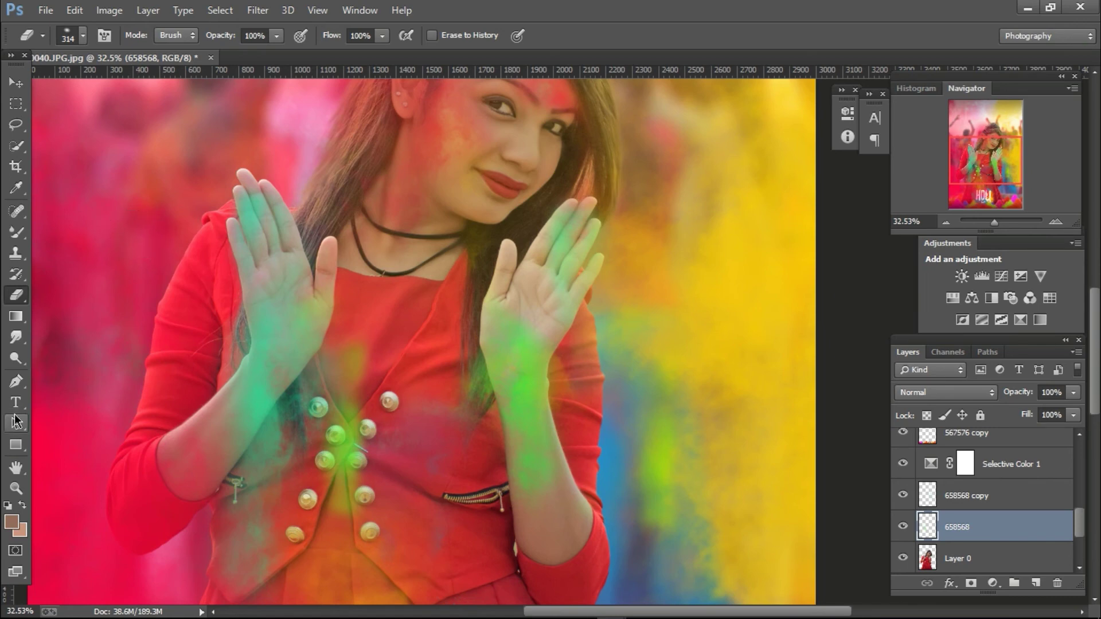
pyautogui.click(15, 492)
pyautogui.moveTo(464, 399); pyautogui.dragTo(683, 246)
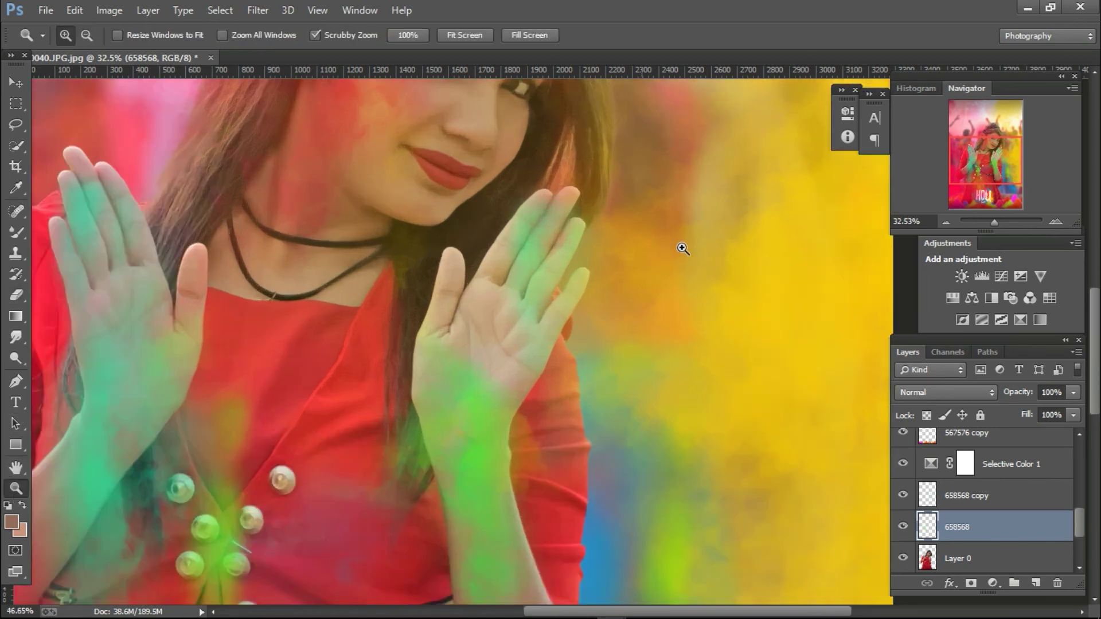
pyautogui.moveTo(1081, 522); pyautogui.dragTo(1081, 488)
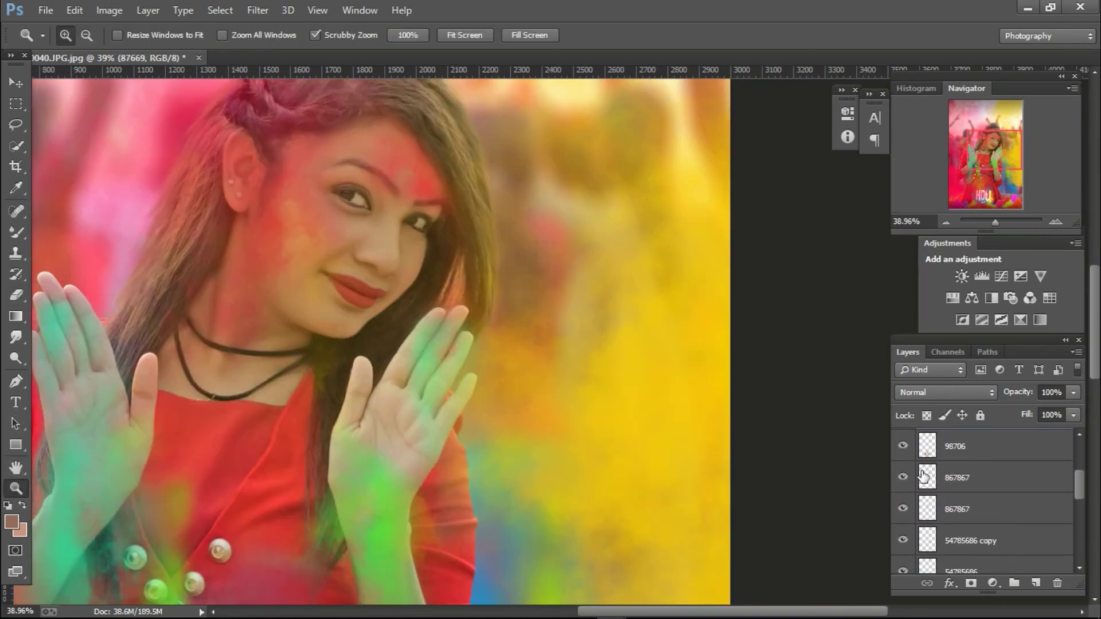
pyautogui.click(902, 477)
pyautogui.click(903, 477)
pyautogui.click(975, 484)
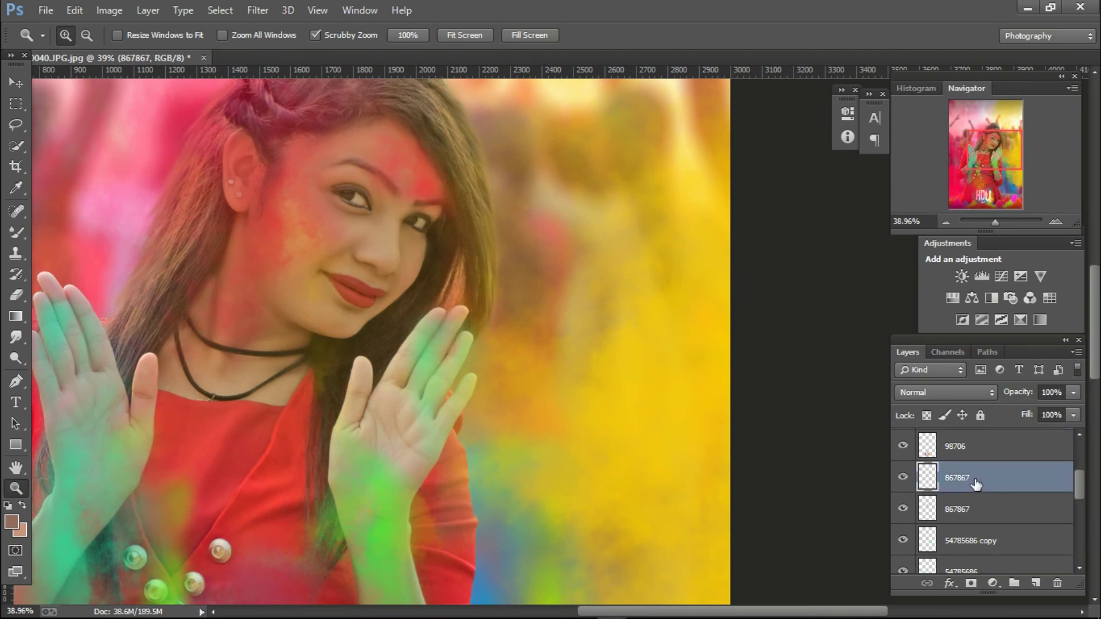
pyautogui.click(21, 302)
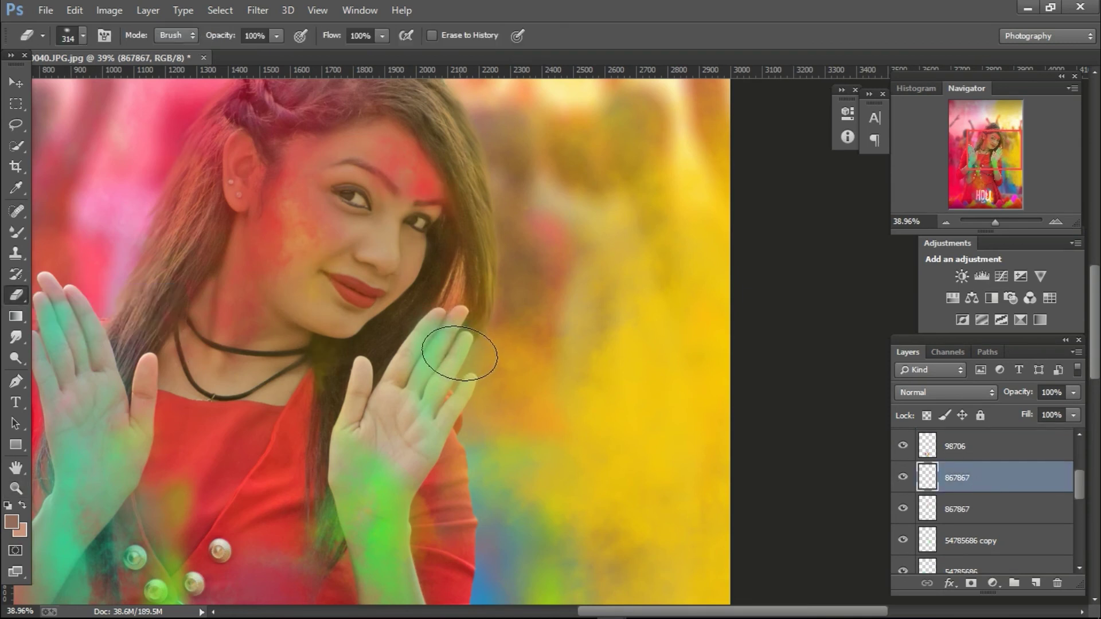
pyautogui.click(16, 488)
pyautogui.moveTo(573, 323)
pyautogui.mouseDown()
pyautogui.moveTo(513, 322)
pyautogui.moveTo(545, 341)
pyautogui.moveTo(646, 332)
pyautogui.mouseUp()
pyautogui.moveTo(663, 368); pyautogui.dragTo(651, 364)
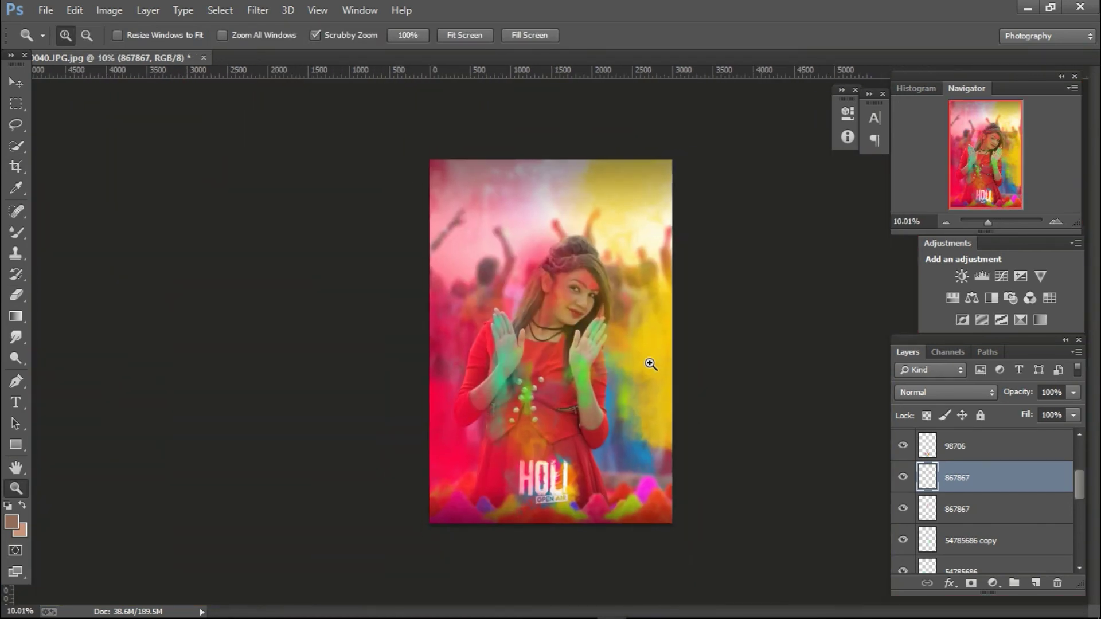
pyautogui.moveTo(1077, 491)
pyautogui.mouseDown()
pyautogui.moveTo(1081, 469)
pyautogui.moveTo(1082, 568)
pyautogui.moveTo(1072, 457)
pyautogui.mouseUp()
pyautogui.click(1006, 557)
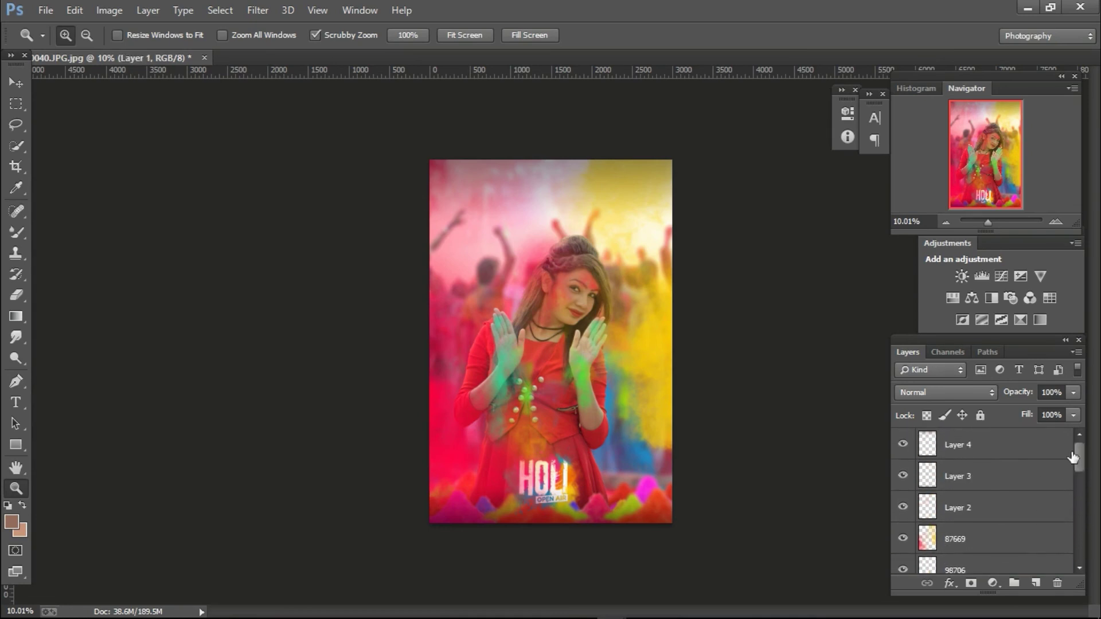
# - Crop the poster to the canvas bounds, deleting pixels hanging outside it
pyautogui.click(16, 166)
pyautogui.click(92, 162)
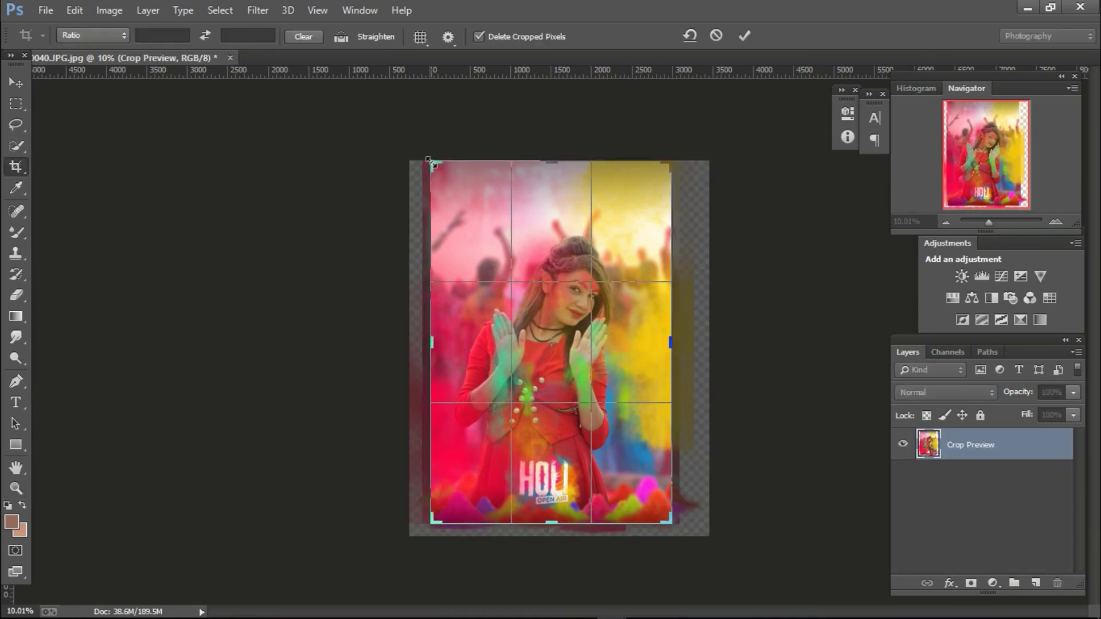
pyautogui.click(744, 36)
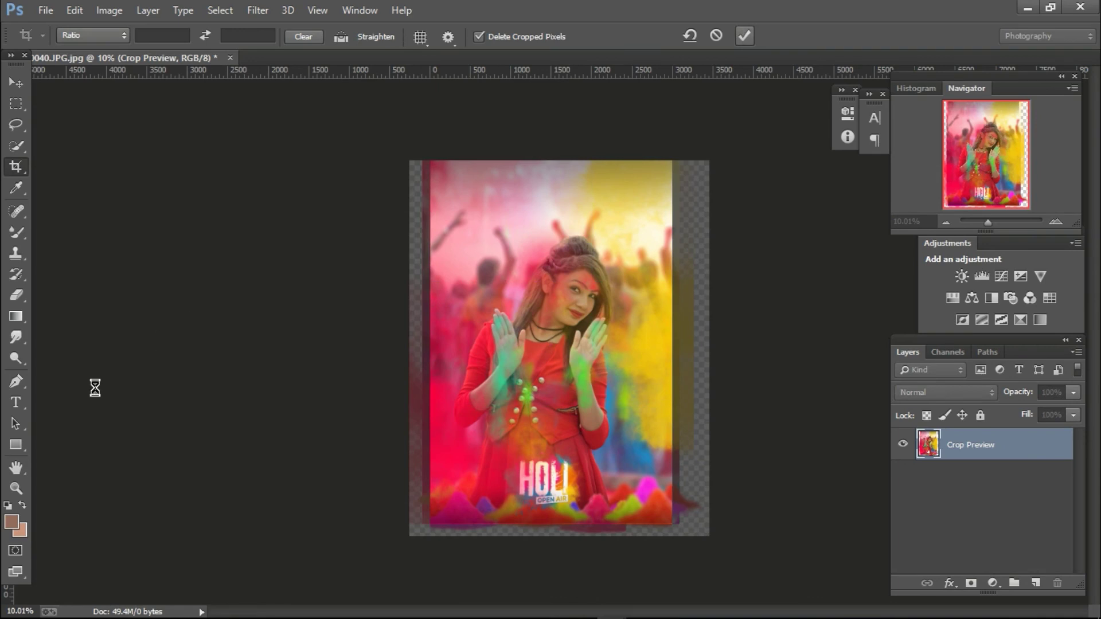
# - Save the poster as a PSD file via Save As
pyautogui.click(16, 489)
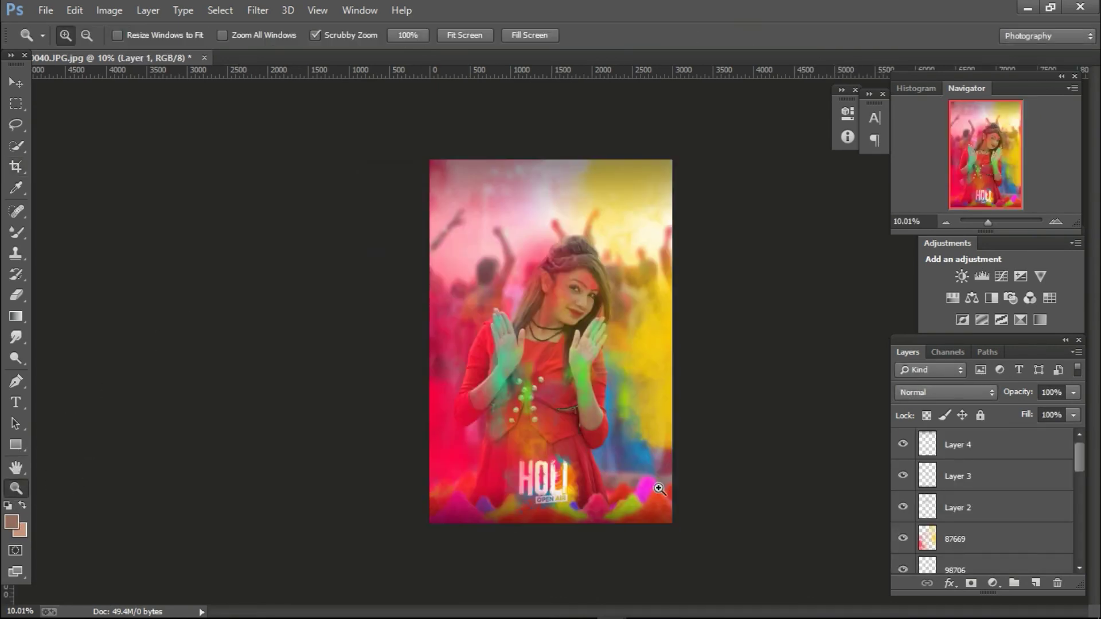
pyautogui.moveTo(659, 488); pyautogui.dragTo(700, 487)
pyautogui.click(45, 10)
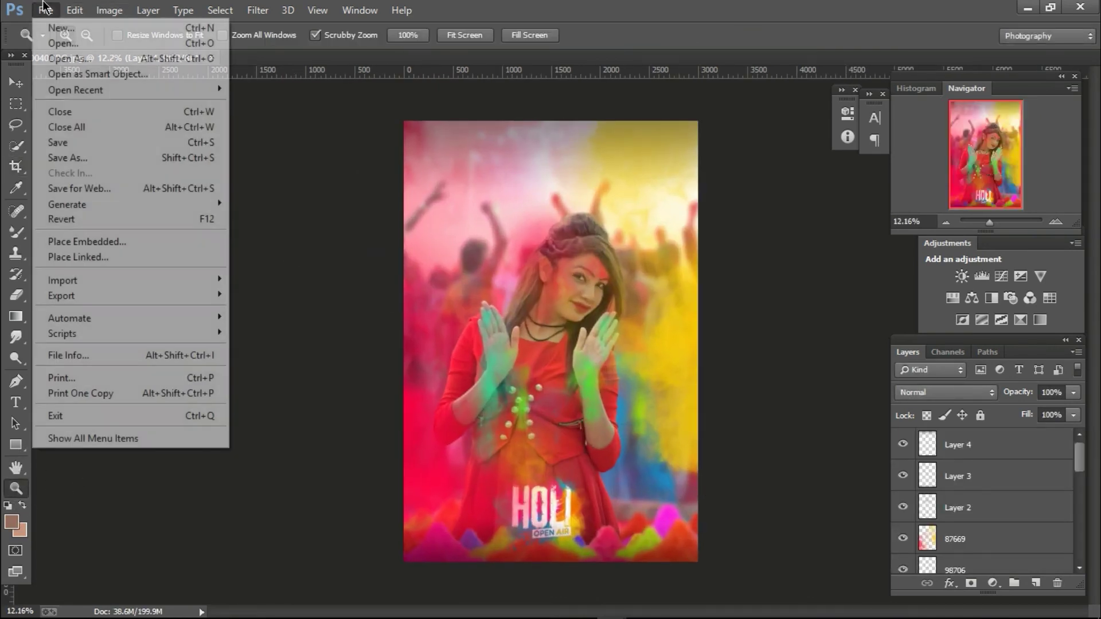
pyautogui.click(761, 120)
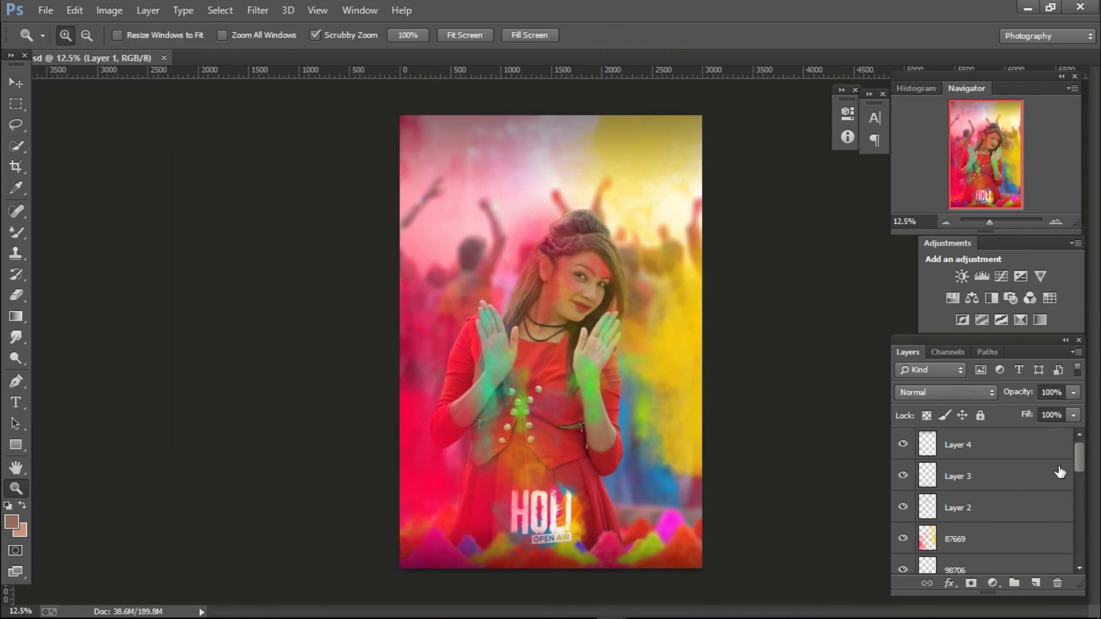
# - Merge all visible poster layers into Layer 3 with Merge Visible
pyautogui.click(1026, 474)
pyautogui.rightClick(1009, 475)
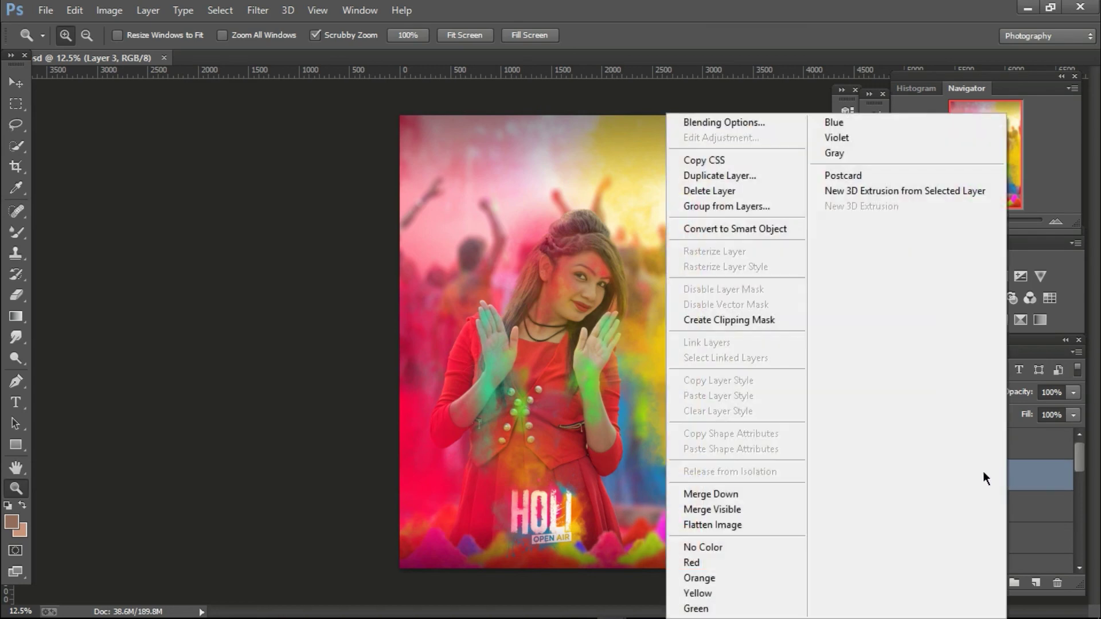
pyautogui.click(741, 511)
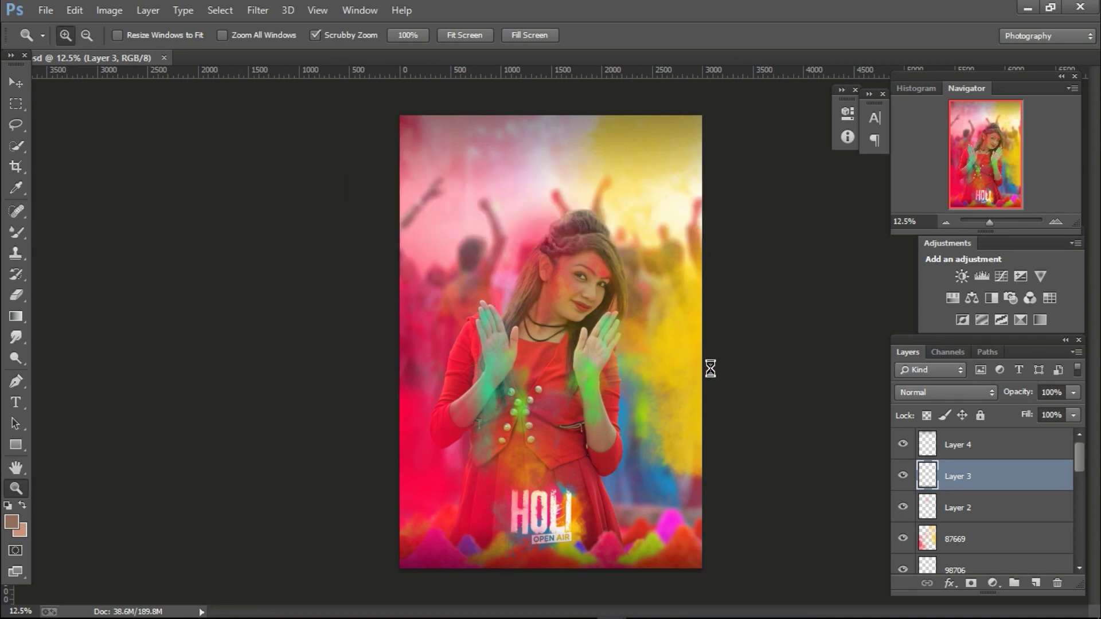
pyautogui.click(257, 10)
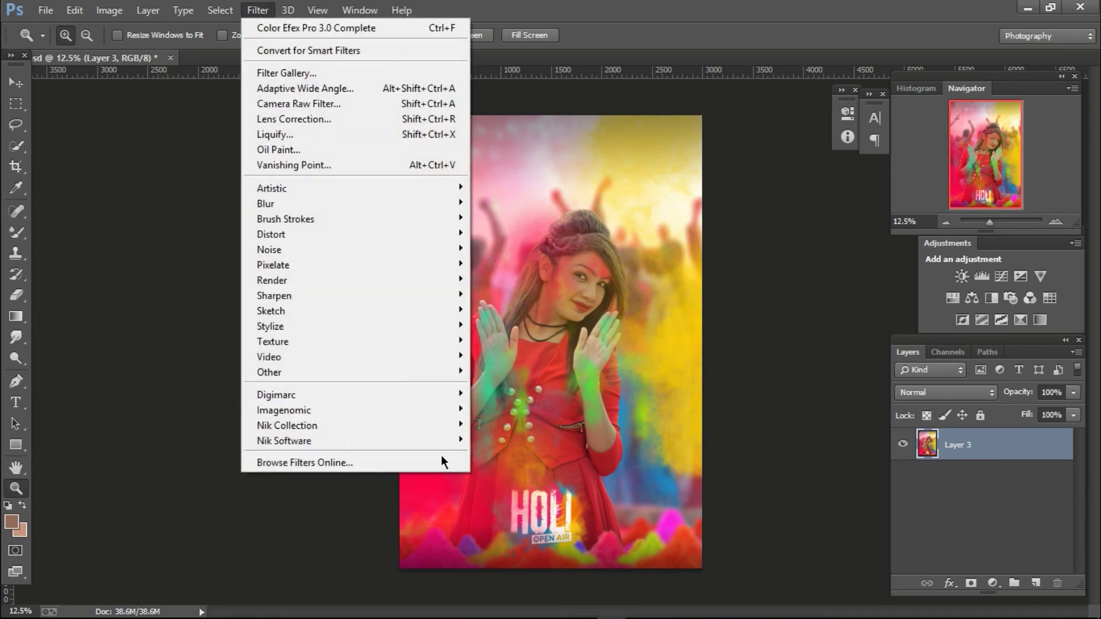
# - Apply Color Efex Pro 3.0's Darken/Lighten Center vignette as a new layer, then hide it to compare
pyautogui.click(531, 441)
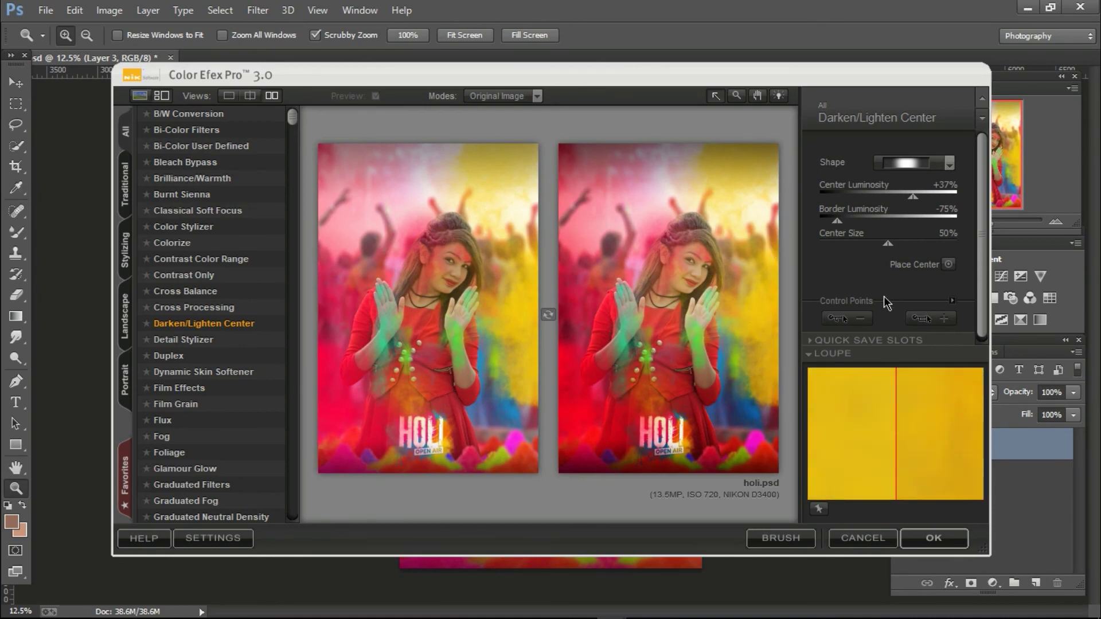
pyautogui.click(931, 538)
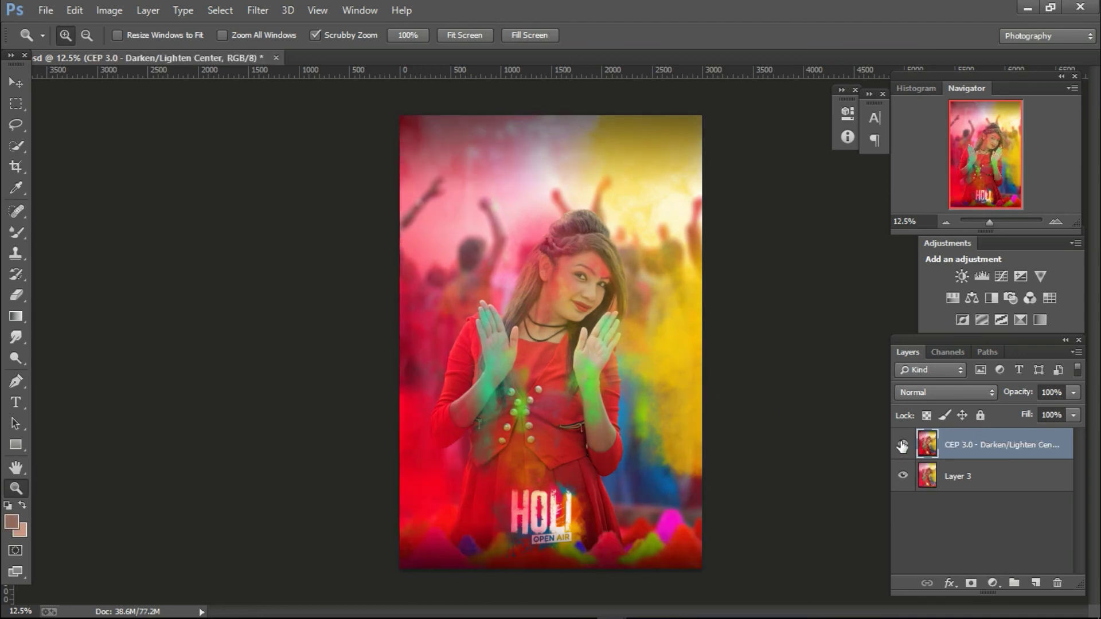
pyautogui.click(902, 446)
# - Re-show the Darken/Lighten Center layer, raise its opacity to 81%, and Flatten Image
pyautogui.click(902, 447)
pyautogui.click(1071, 396)
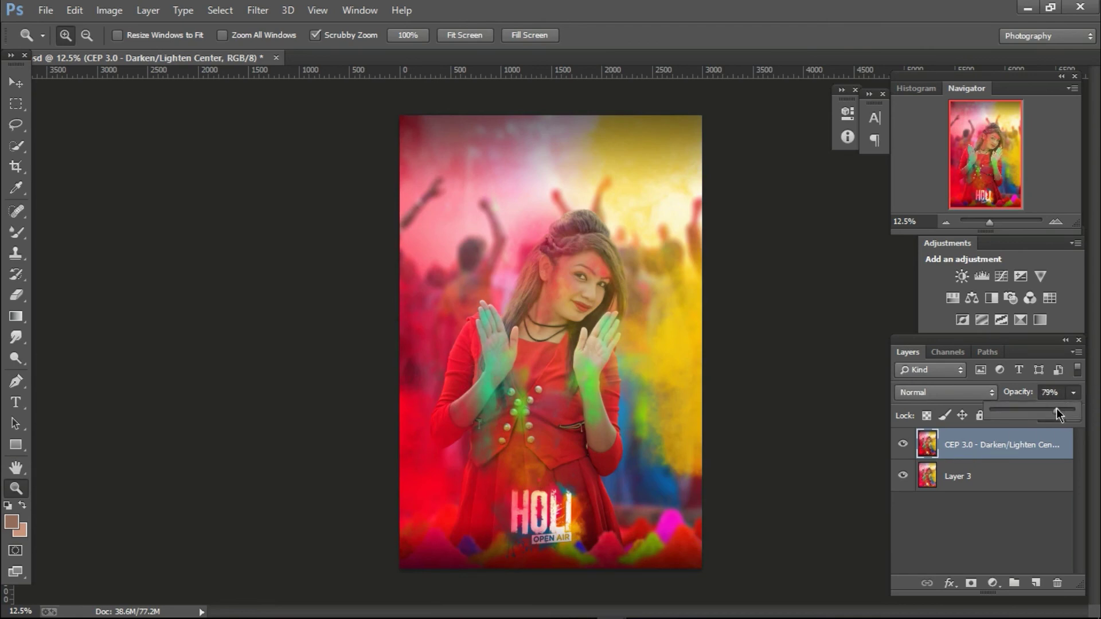
pyautogui.moveTo(1056, 409); pyautogui.dragTo(1058, 408)
pyautogui.rightClick(863, 486)
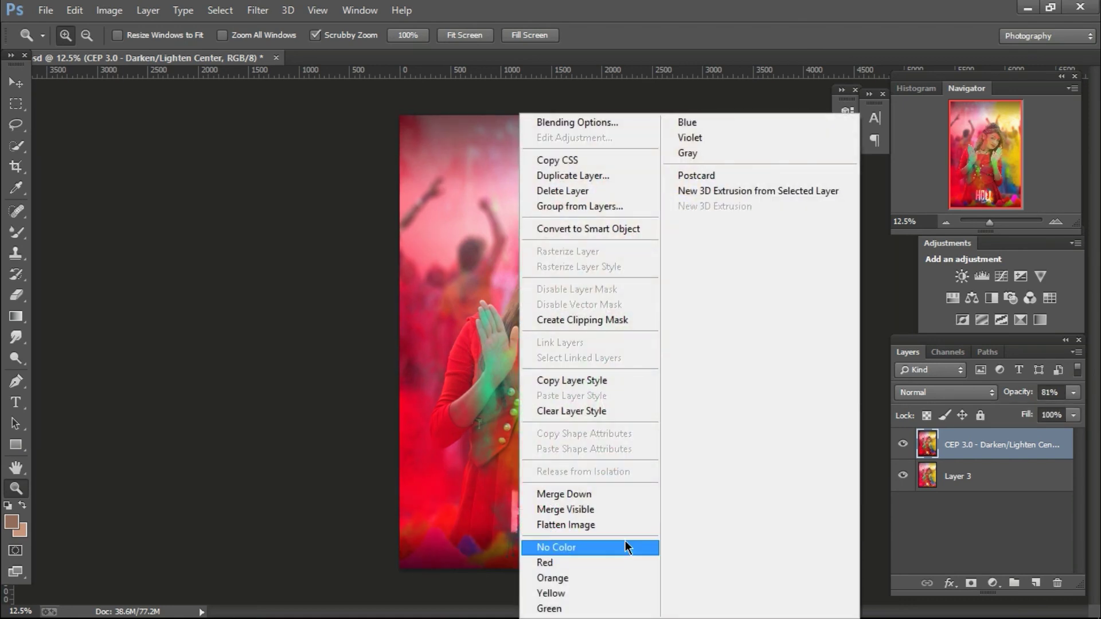
pyautogui.click(604, 524)
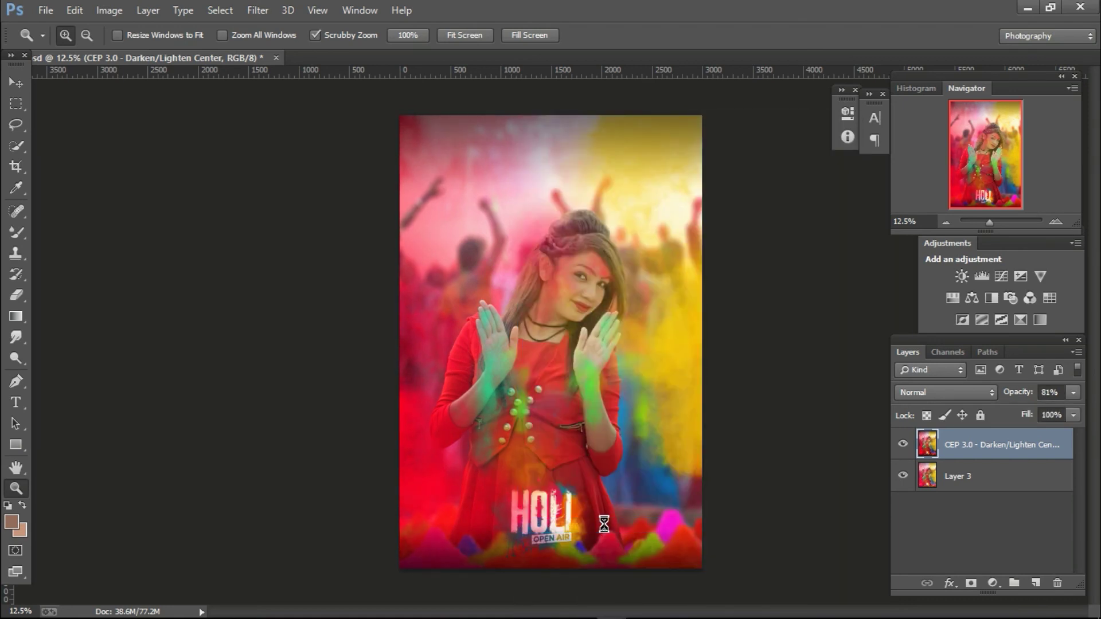